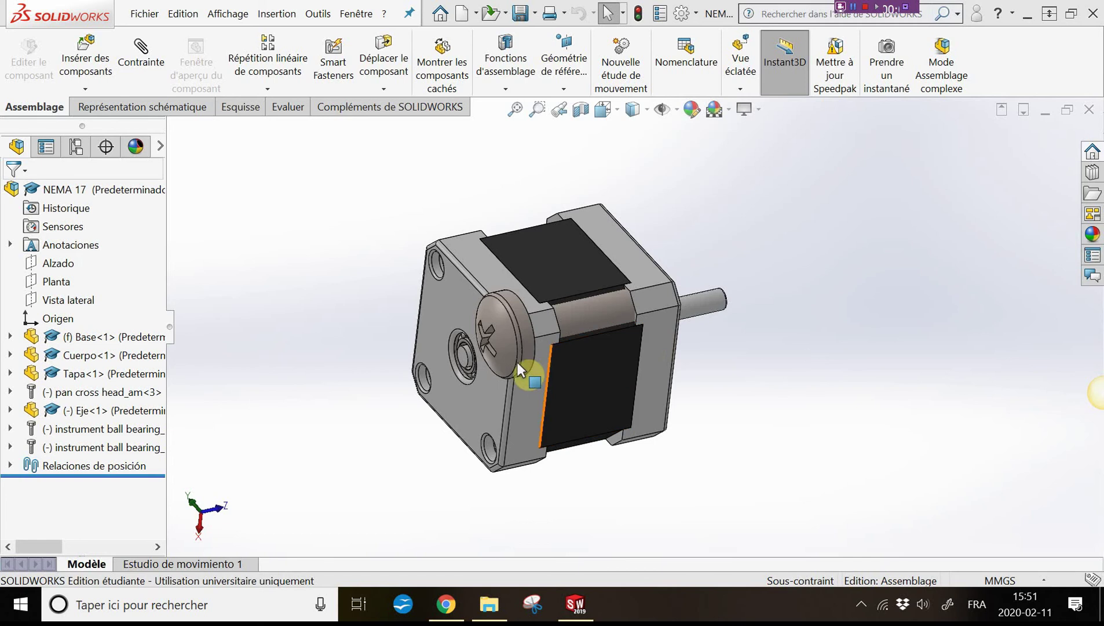
Orbit and zoom the NEMA 17 motor onto the pan cross head screw, then select its head
middle_drag(523, 369, 547, 340)
scroll(614, 317, up, 2)
mouse_move(613, 317)
middle_down()
mouse_move(537, 365)
mouse_move(636, 291)
middle_up()
scroll(575, 292, up, 3)
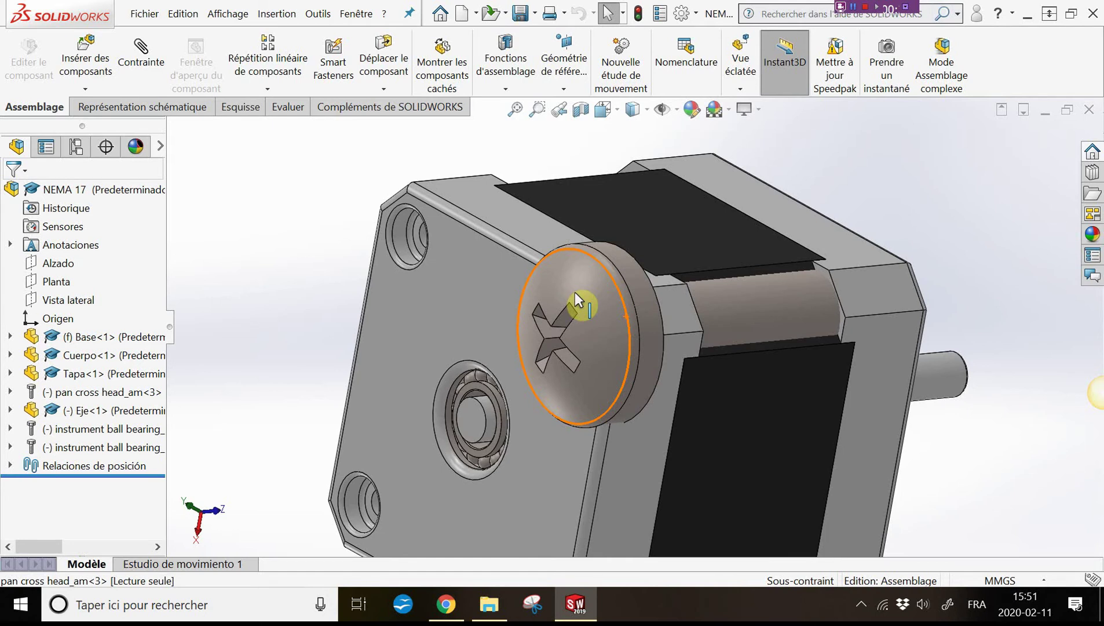
click(602, 342)
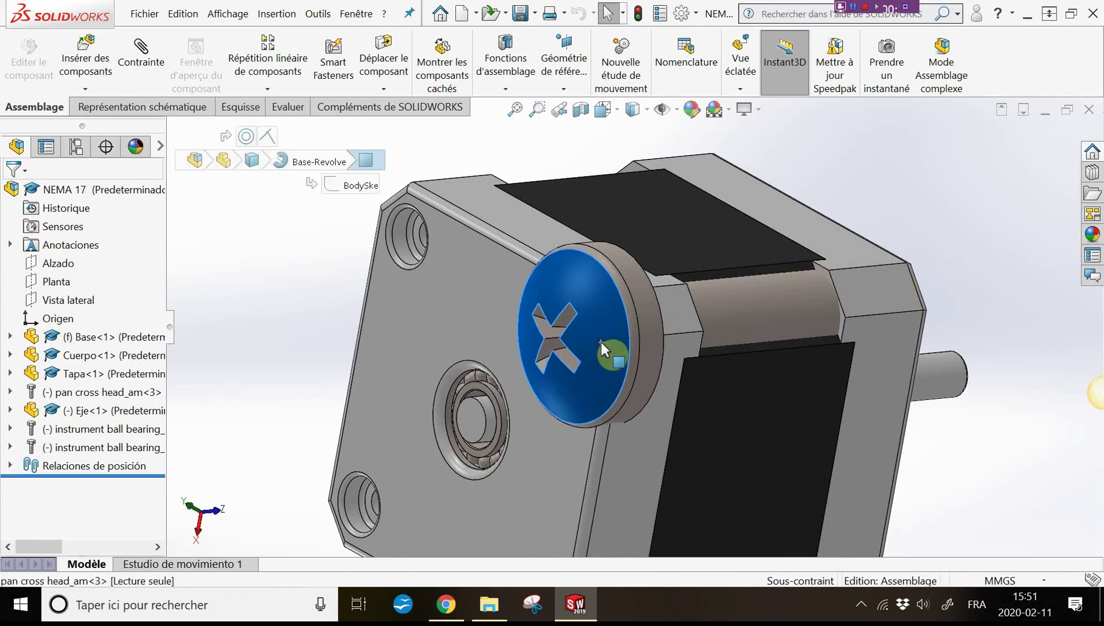
Delete the pan cross head screw and orbit to inspect the empty front mounting hole
key(Delete)
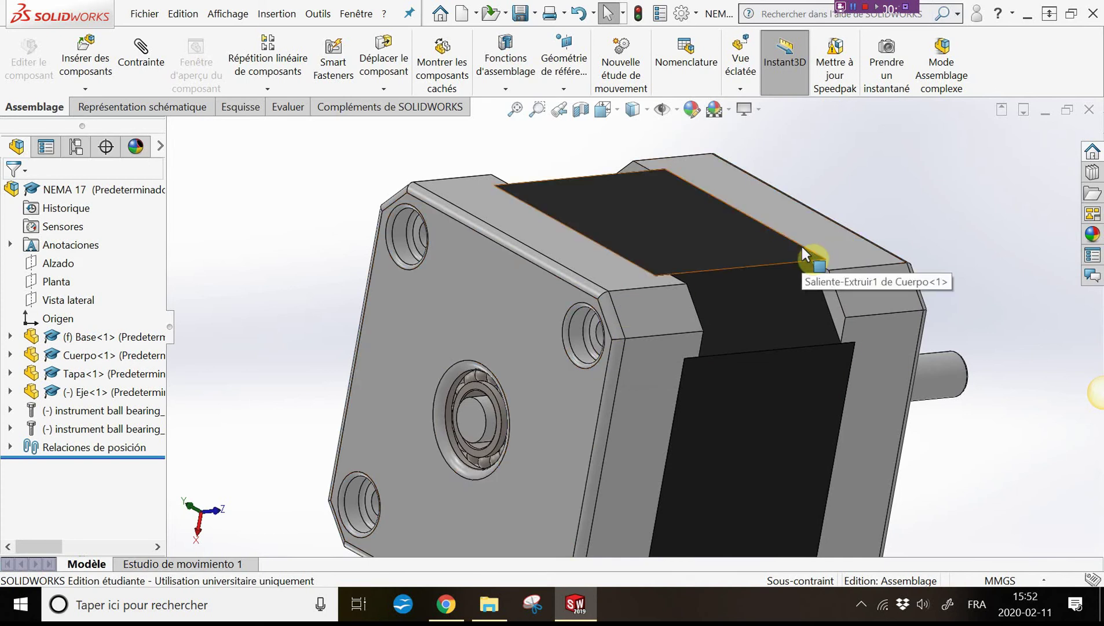
scroll(696, 319, up, 3)
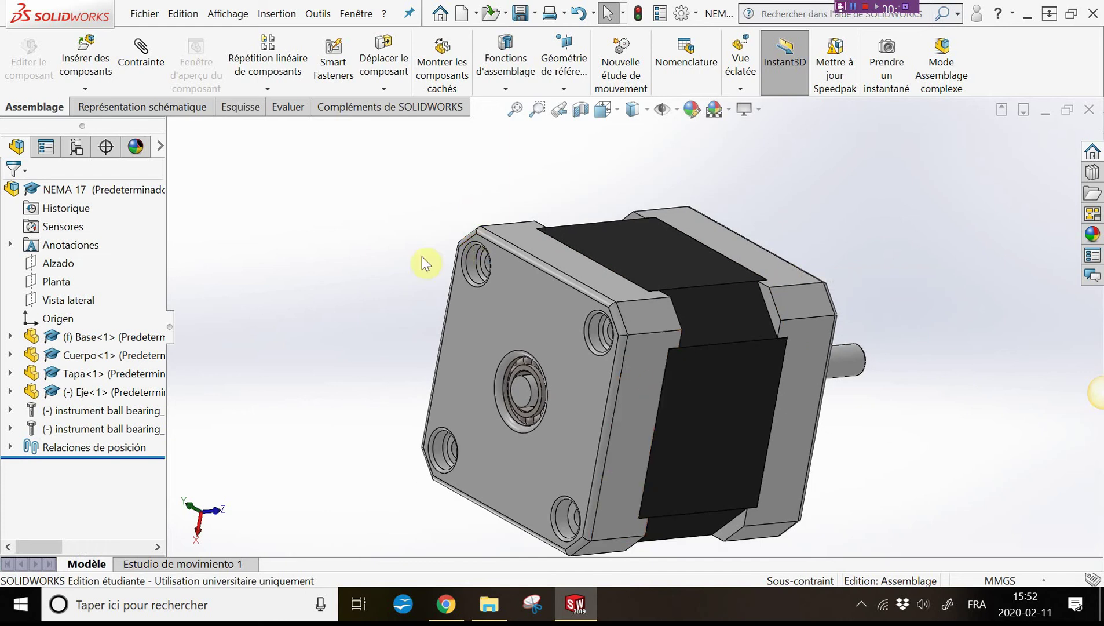
middle_drag(485, 270, 516, 278)
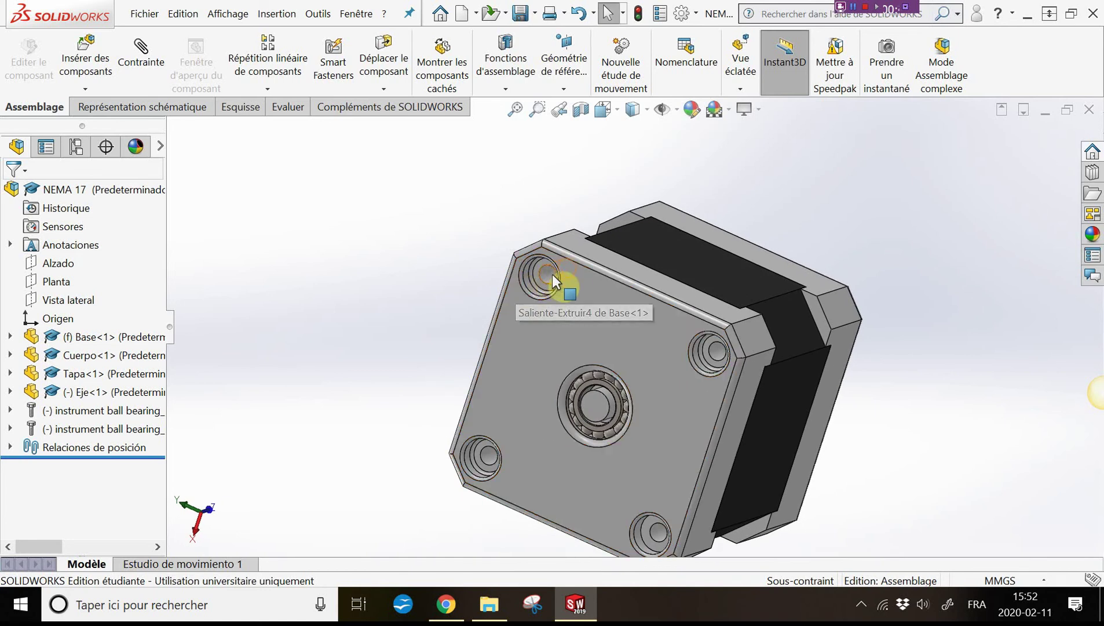
middle_drag(552, 277, 579, 298)
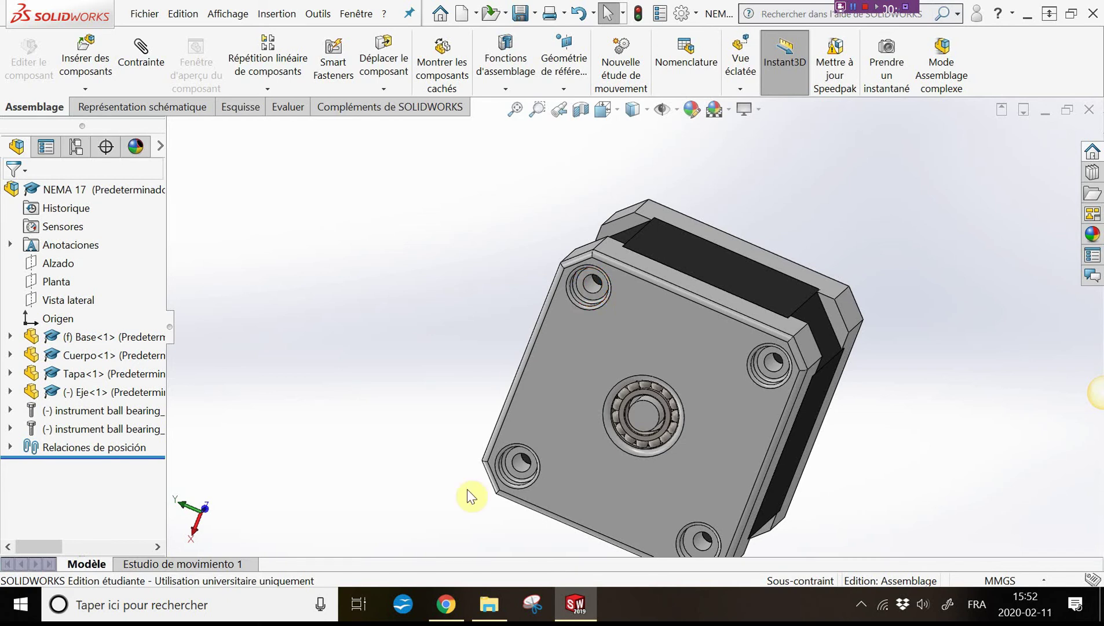
click(446, 604)
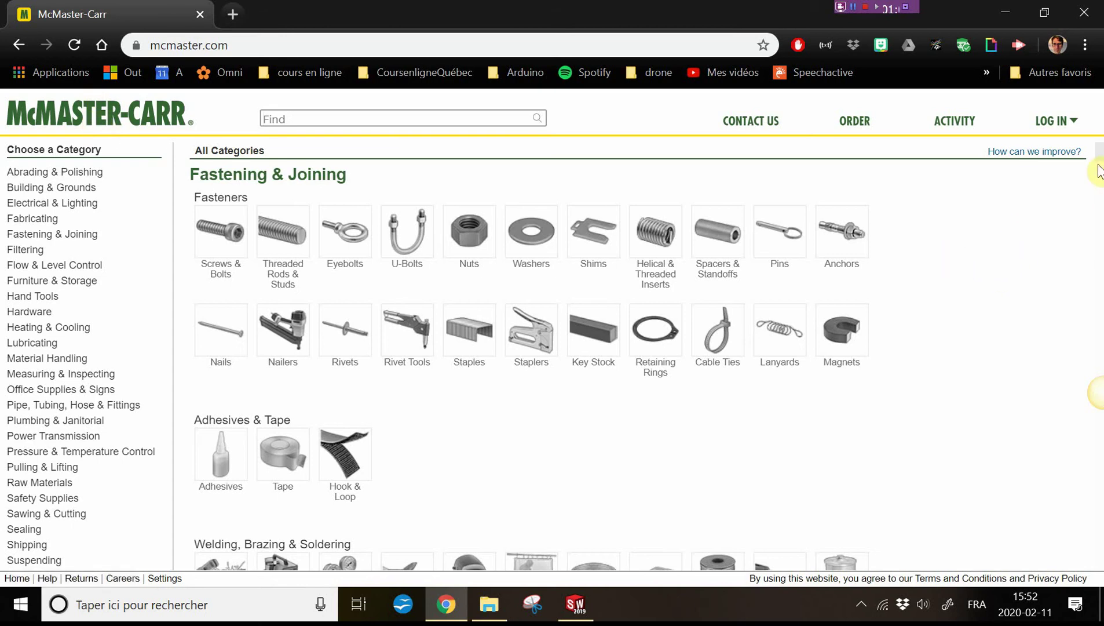
Browse the McMaster-Carr category list back to Fastening & Joining, then return to the motor assembly
scroll(1096, 223, down, 10)
scroll(1095, 223, down, 5)
scroll(1085, 246, down, 5)
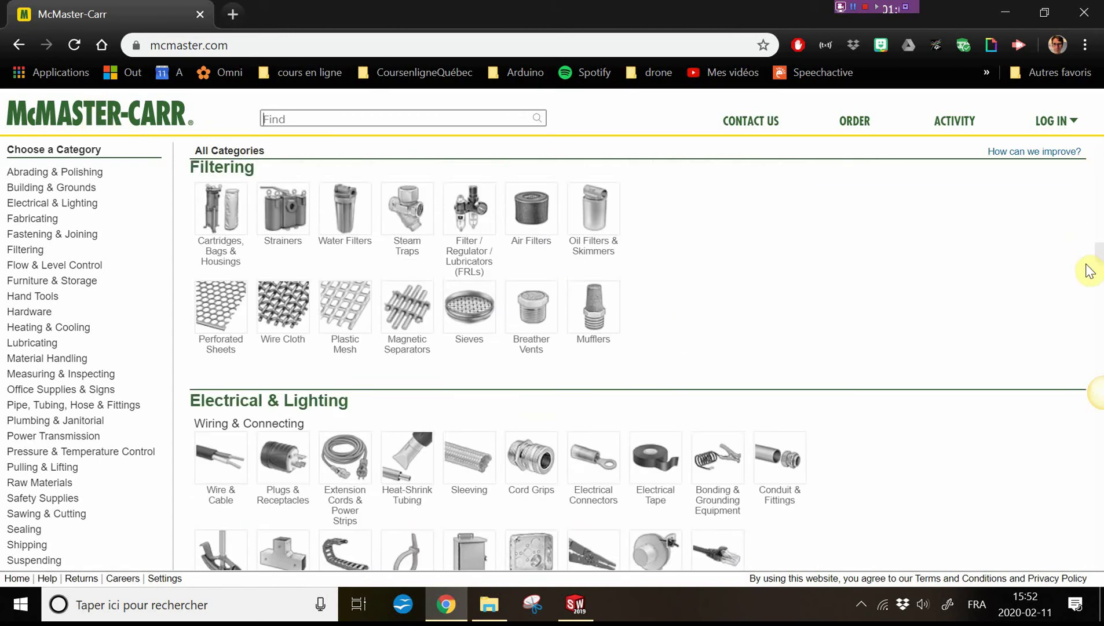
scroll(1084, 267, down, 5)
scroll(1084, 295, down, 5)
scroll(1084, 326, down, 5)
scroll(1077, 358, down, 5)
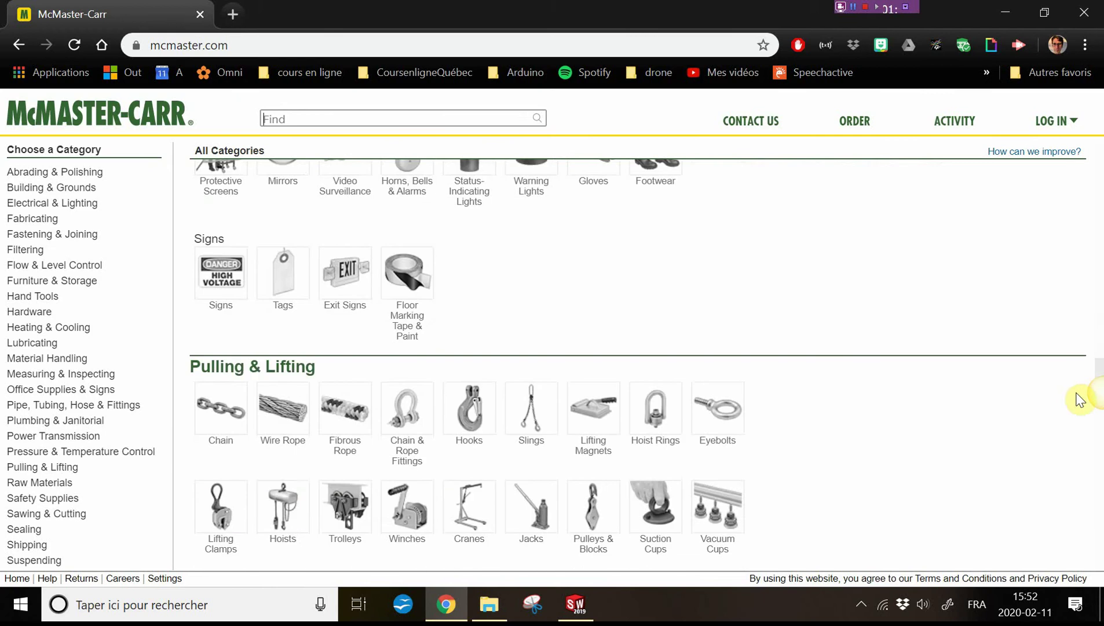
scroll(1079, 394, down, 5)
scroll(1085, 419, down, 5)
scroll(1089, 463, down, 5)
scroll(1091, 464, down, 5)
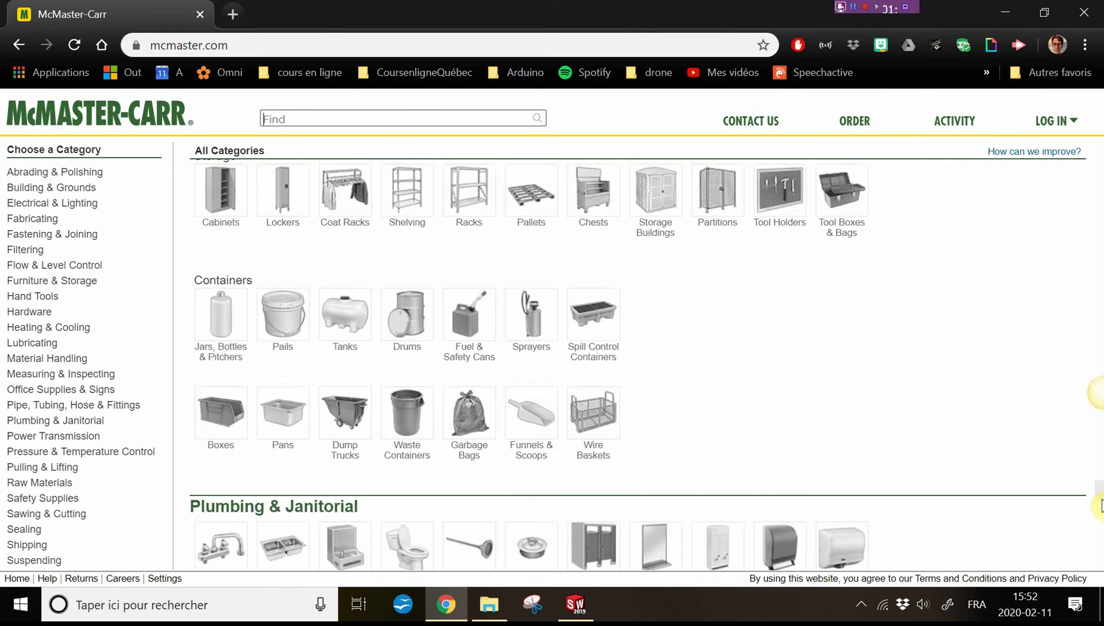
scroll(1091, 492, down, 5)
scroll(1093, 510, down, 5)
drag(1100, 561, 1102, 135)
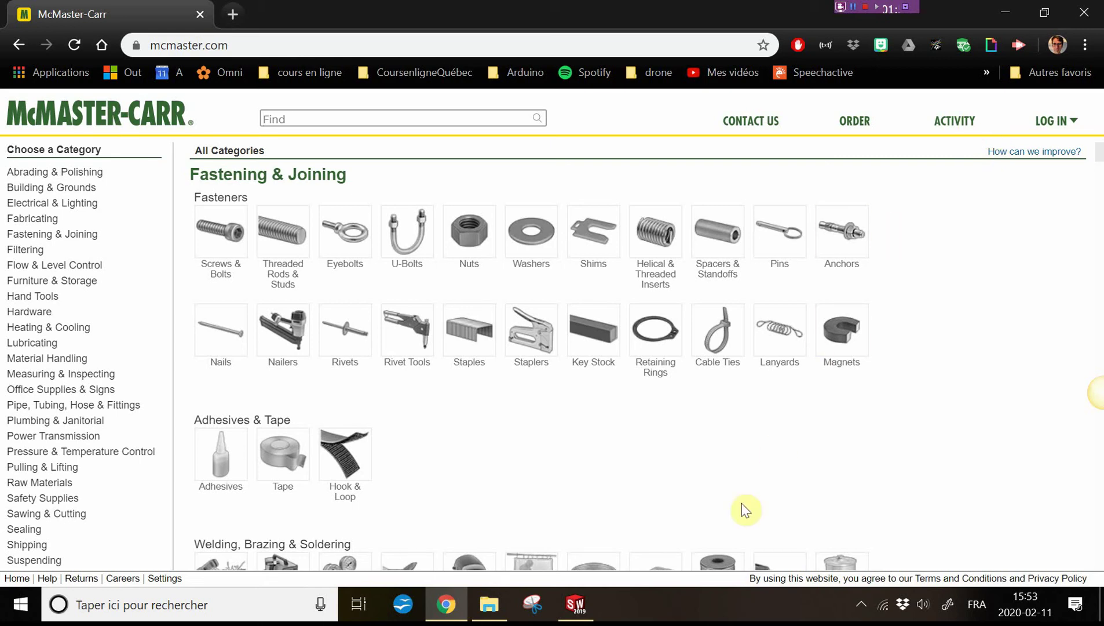
click(581, 611)
mouse_move(626, 405)
middle_down()
mouse_move(644, 315)
mouse_move(508, 340)
middle_up()
Open the Base part on its own and zoom to a corner mounting hole
click(503, 330)
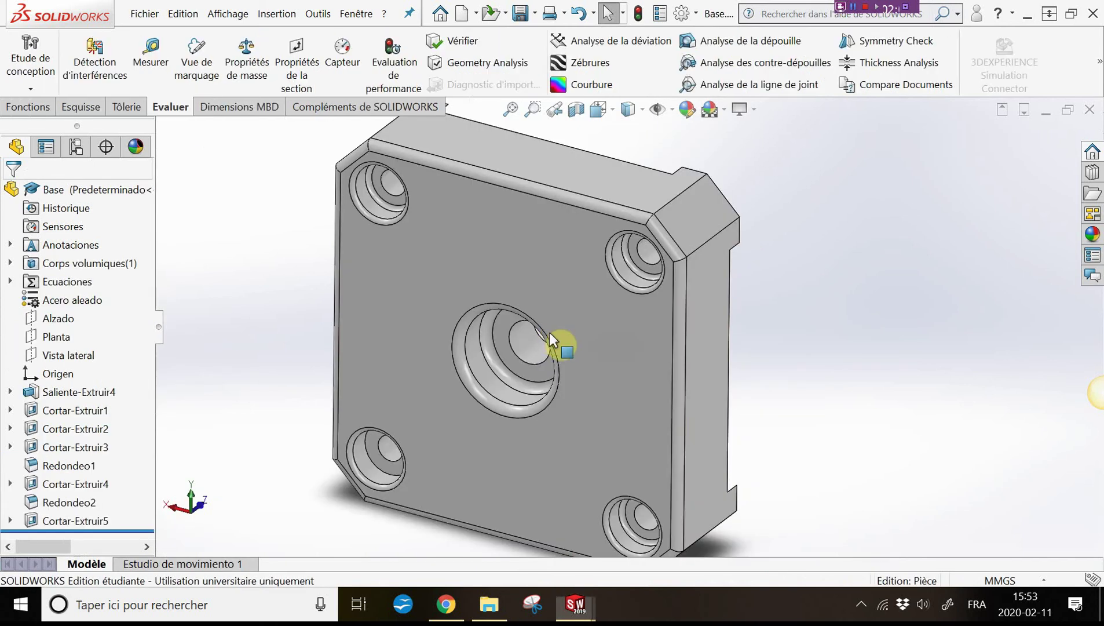
mouse_move(783, 279)
middle_down()
mouse_move(573, 282)
mouse_move(682, 276)
mouse_move(719, 246)
mouse_move(754, 249)
mouse_move(838, 362)
middle_up()
scroll(675, 277, down, 3)
scroll(666, 302, down, 2)
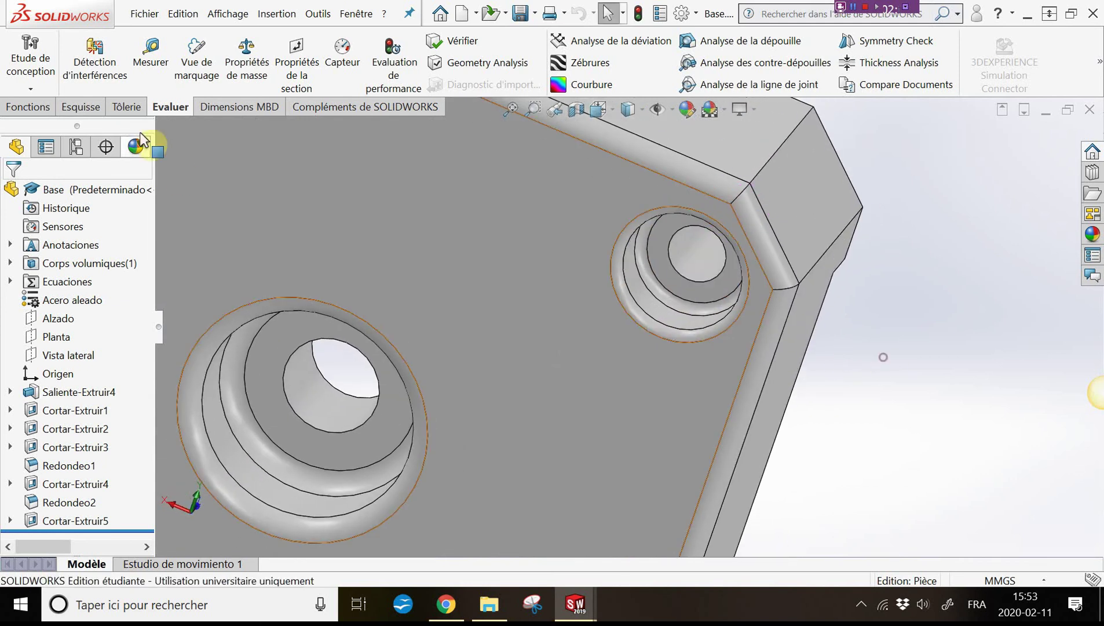
Measure the corner hole's 3 mm inner face, then its counterbore seat face
click(151, 55)
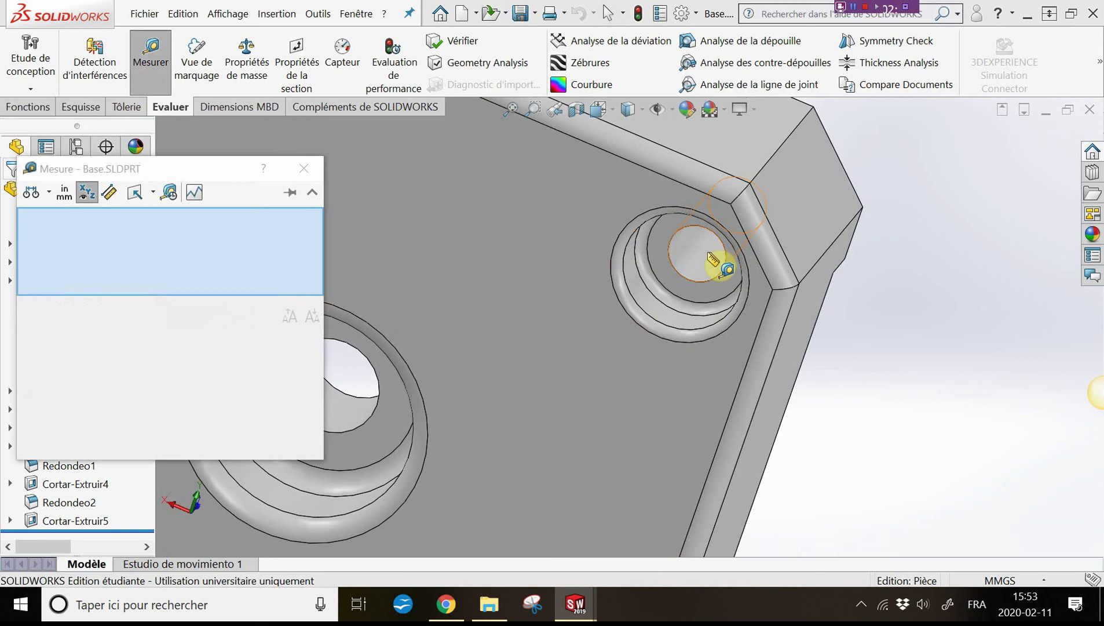
click(709, 255)
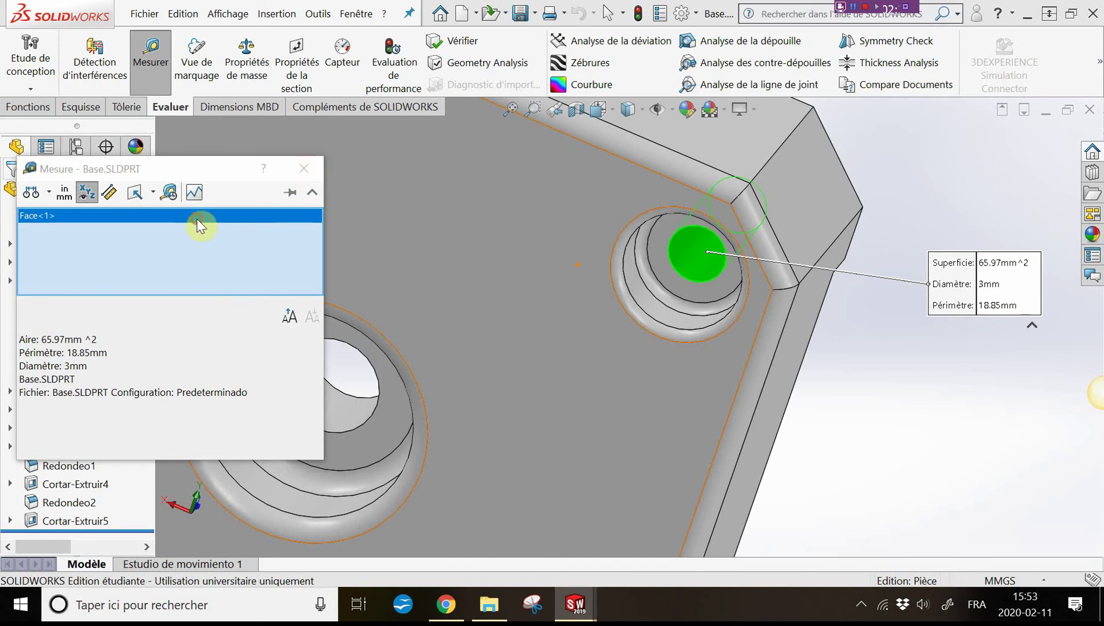
key(Delete)
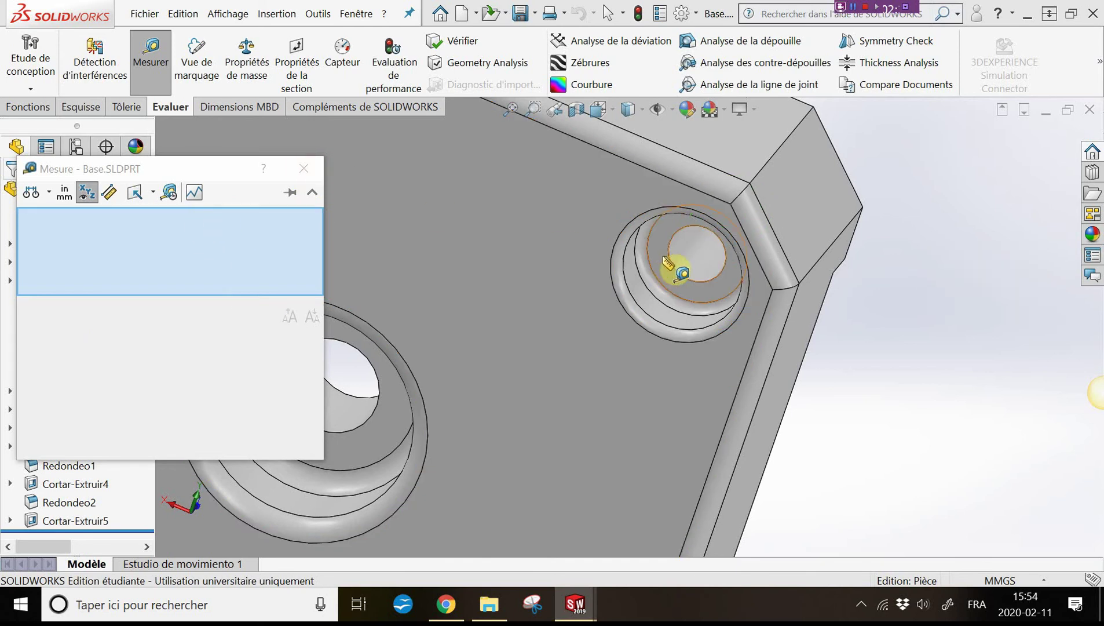
click(663, 264)
mouse_move(667, 272)
middle_down()
mouse_move(655, 327)
mouse_move(683, 300)
mouse_move(729, 293)
mouse_move(682, 298)
mouse_move(719, 298)
mouse_move(601, 372)
mouse_move(976, 323)
mouse_move(782, 333)
middle_up()
Add the Base's large opposite face to the measurement, reading 7 mm normal distance
click(975, 310)
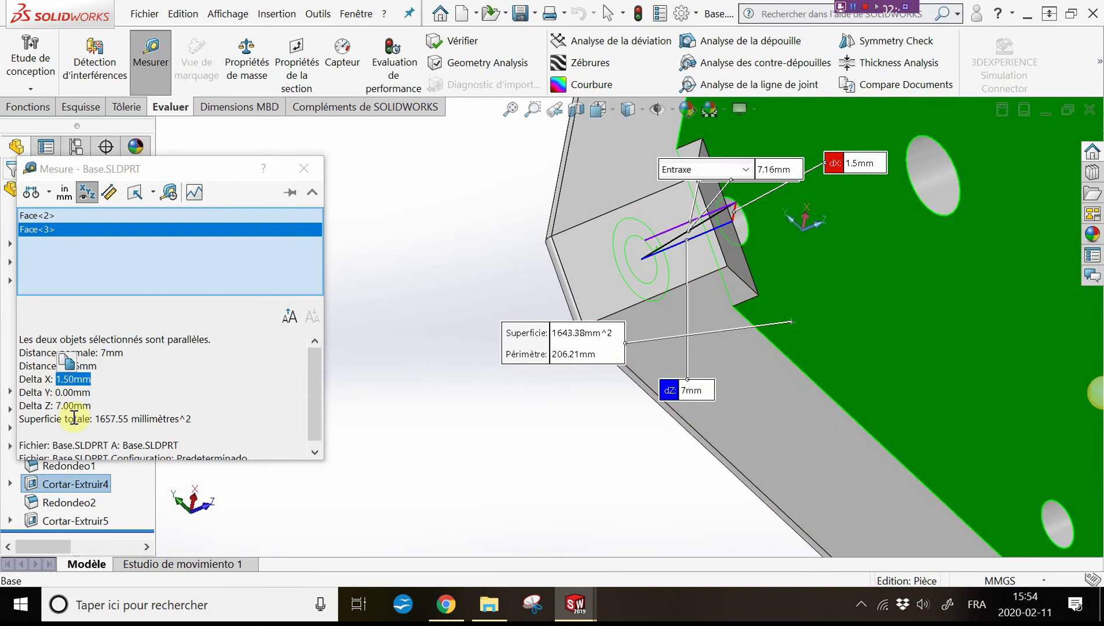
mouse_move(73, 392)
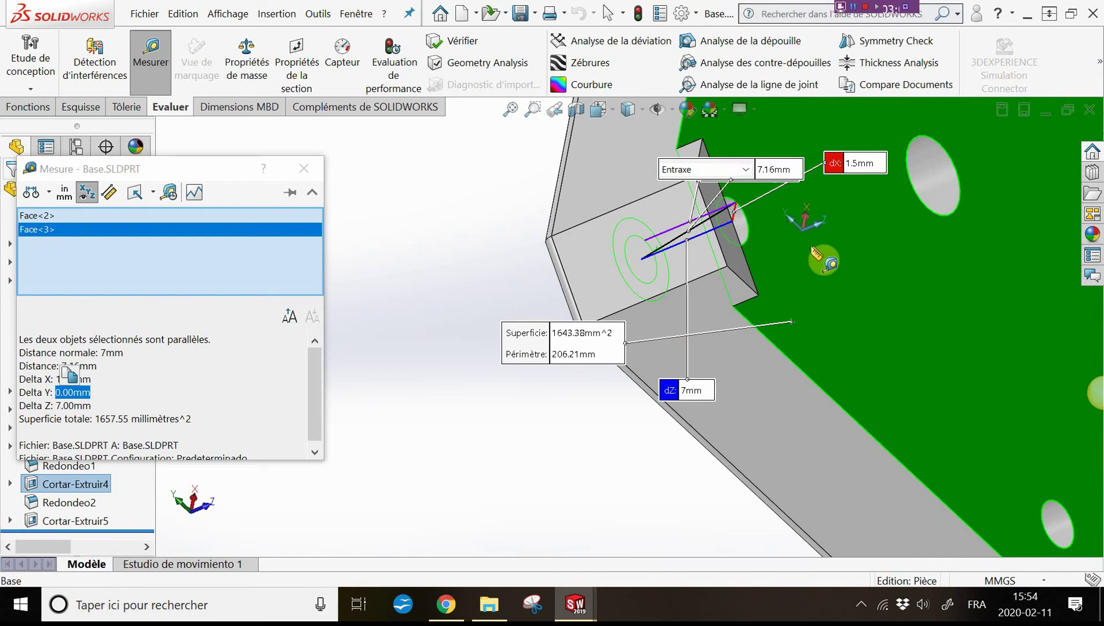
mouse_move(889, 286)
middle_down()
mouse_move(911, 246)
mouse_move(904, 261)
middle_up()
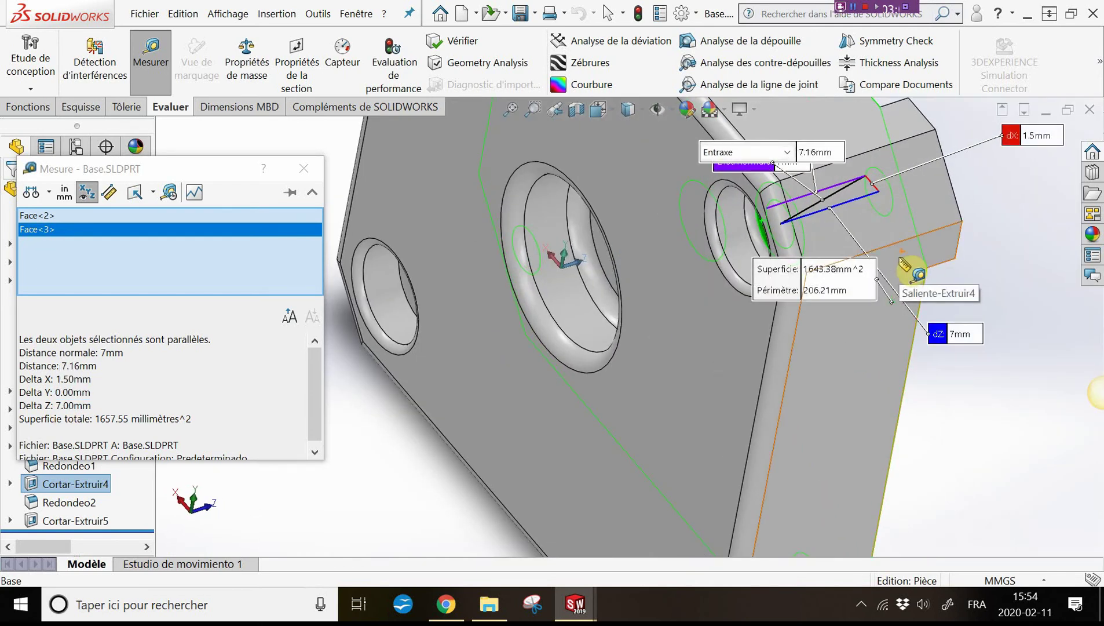
middle_drag(933, 235, 789, 255)
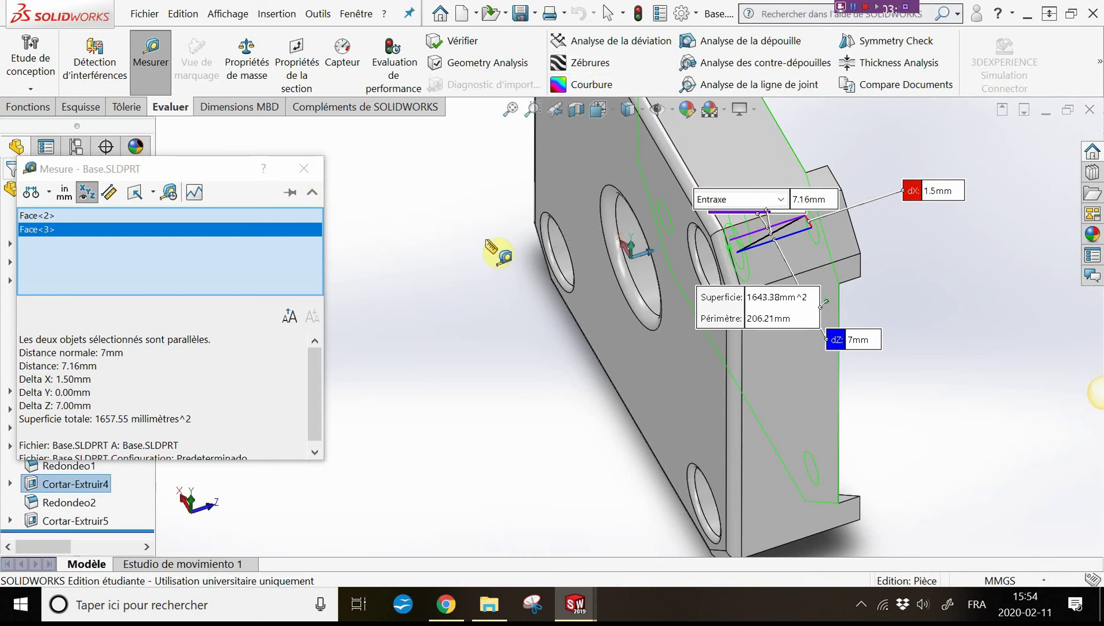
Close the measurement and switch back to the NEMA 17 assembly with Ctrl+Tab
click(316, 171)
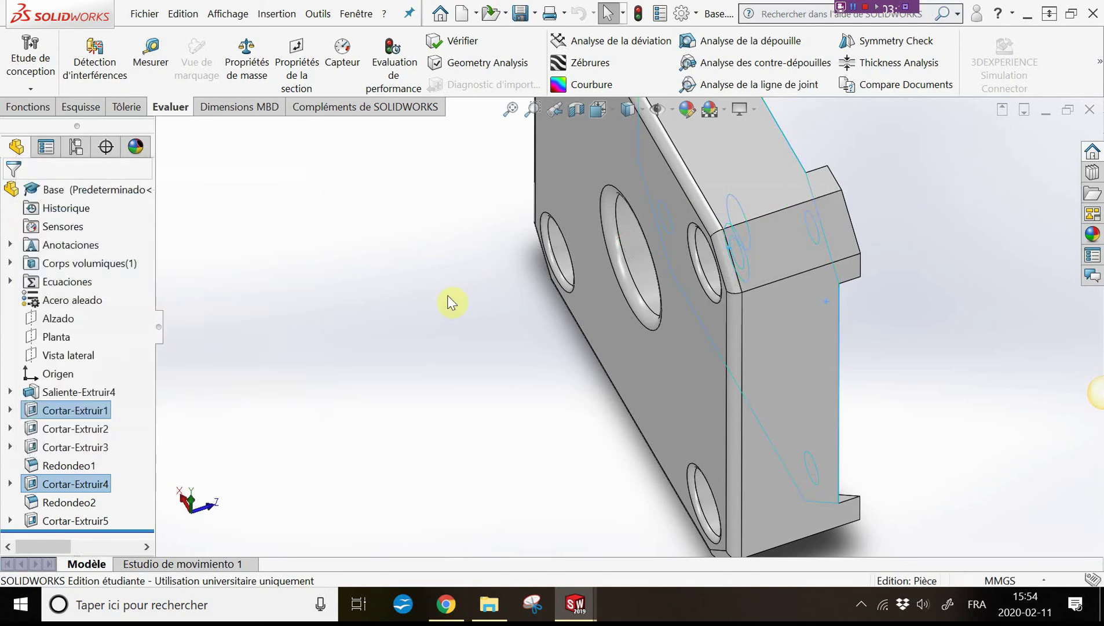
middle_drag(451, 303, 527, 324)
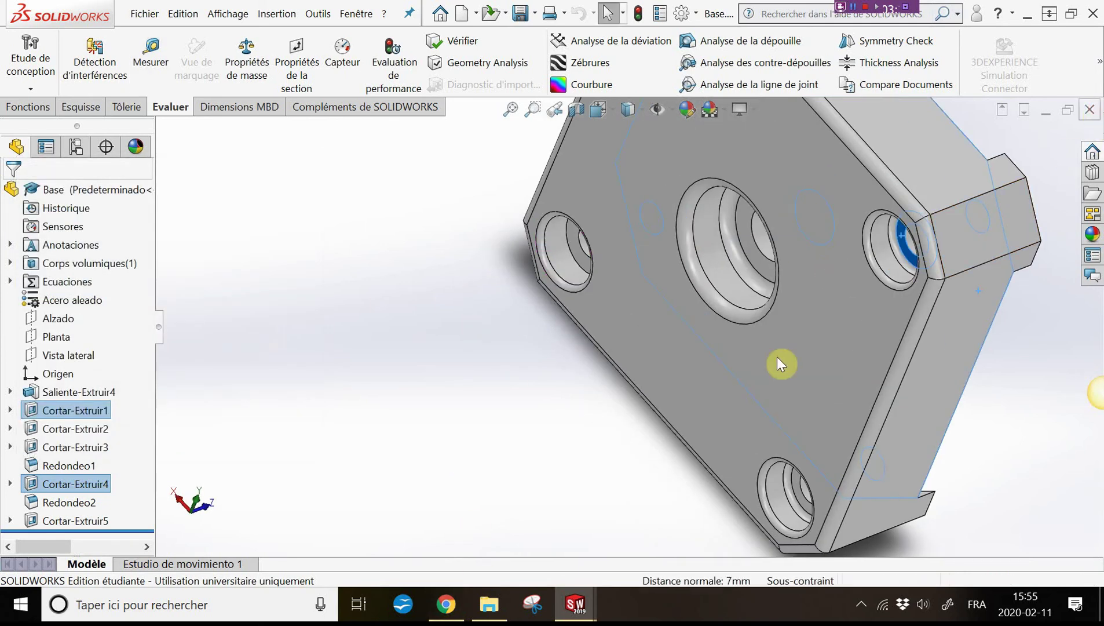
key(ctrl+Tab)
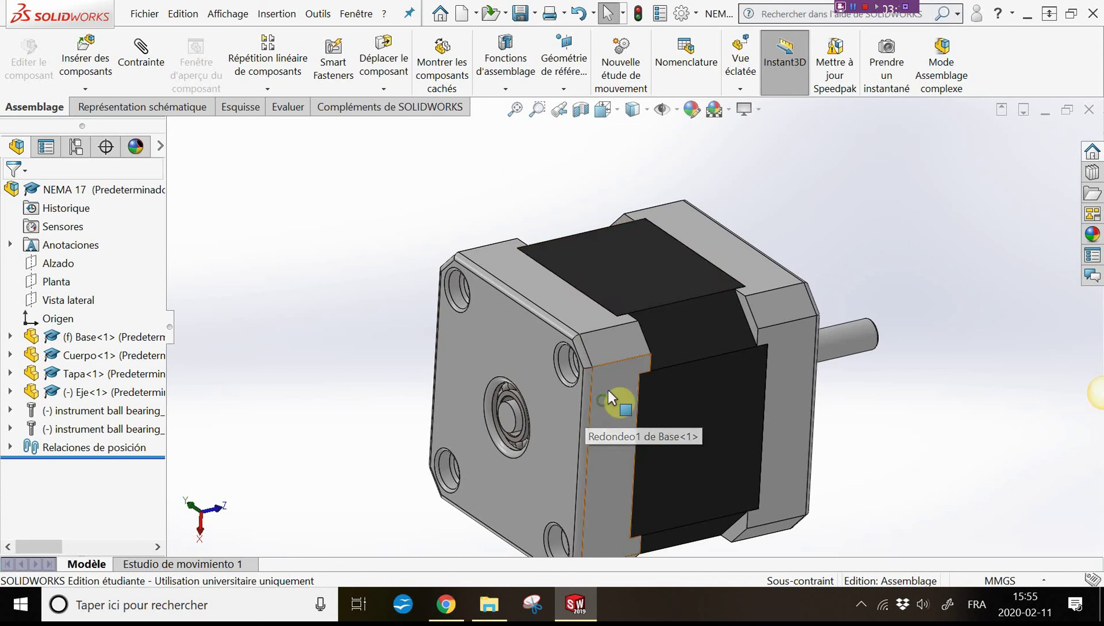
mouse_move(607, 390)
middle_down()
mouse_move(621, 382)
mouse_move(692, 418)
mouse_move(673, 263)
middle_up()
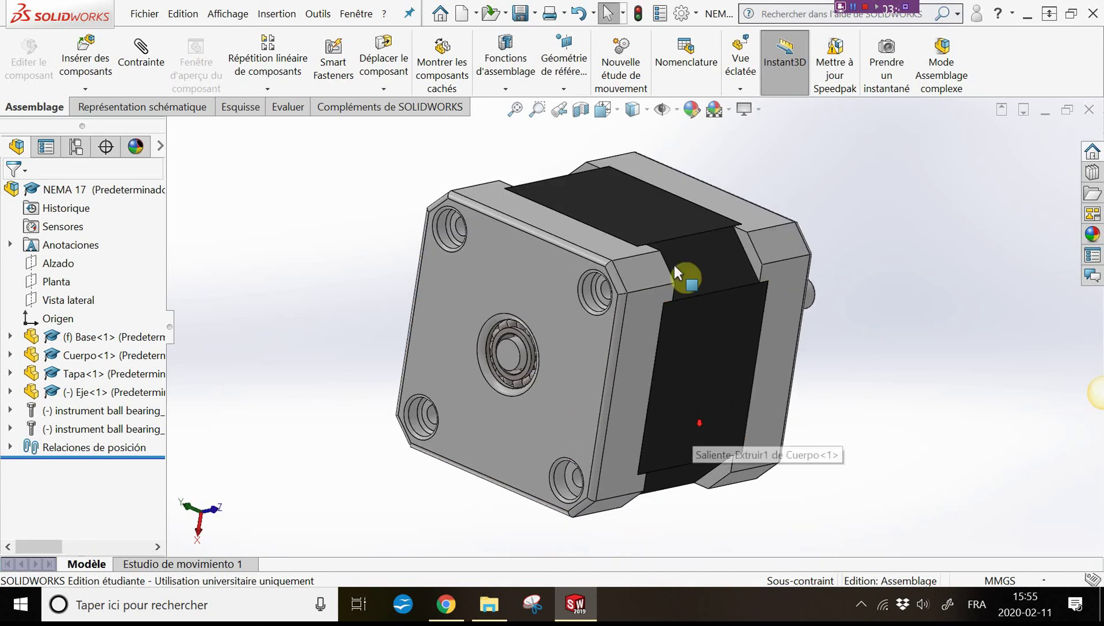
click(457, 603)
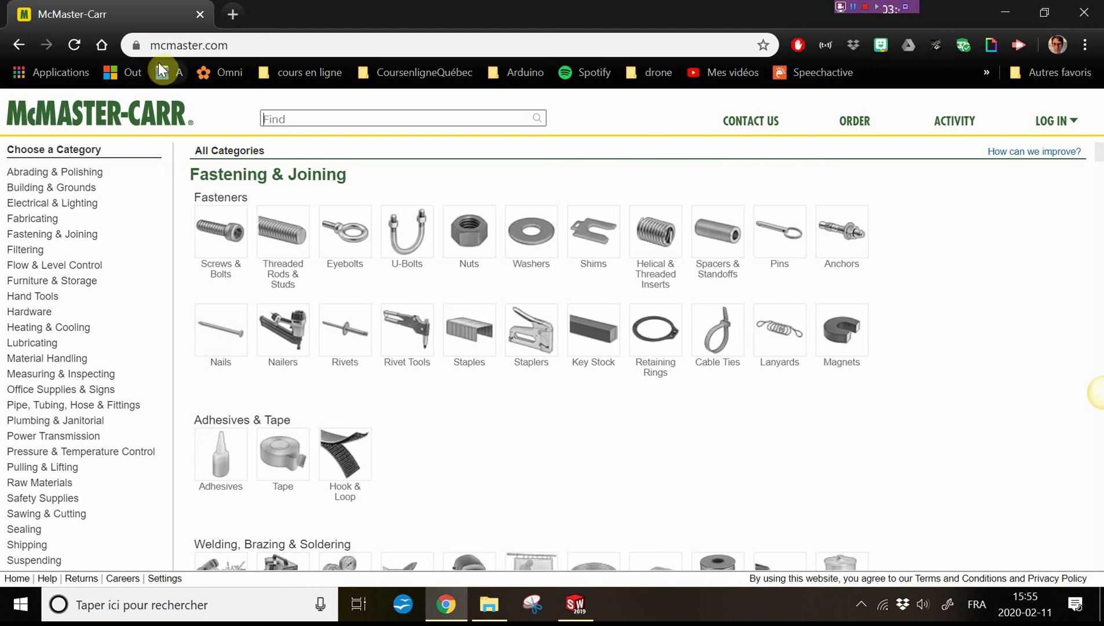
Open Screws & Bolts under Fastening & Joining and review its 58,403 products and filter sidebar
scroll(291, 191, down, 10)
scroll(289, 197, up, 10)
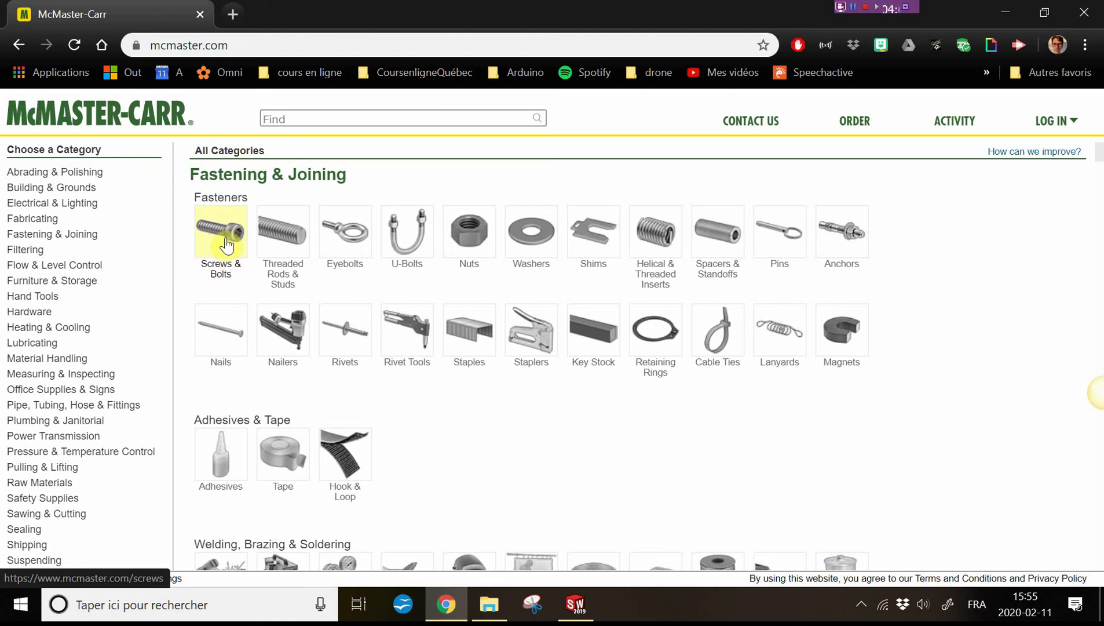
click(226, 246)
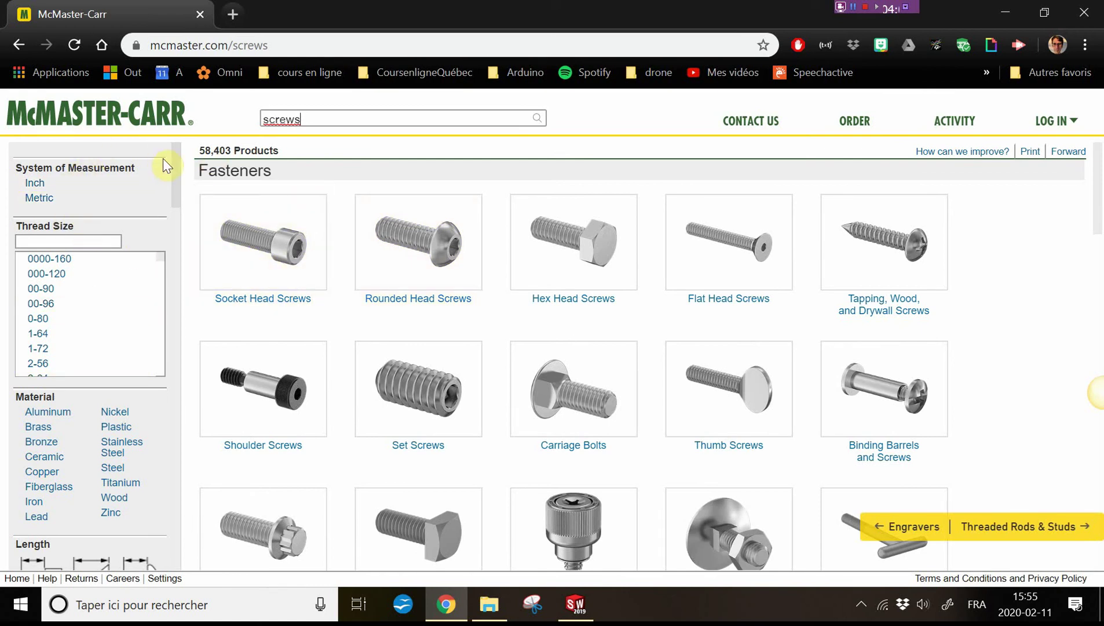
scroll(175, 165, down, 5)
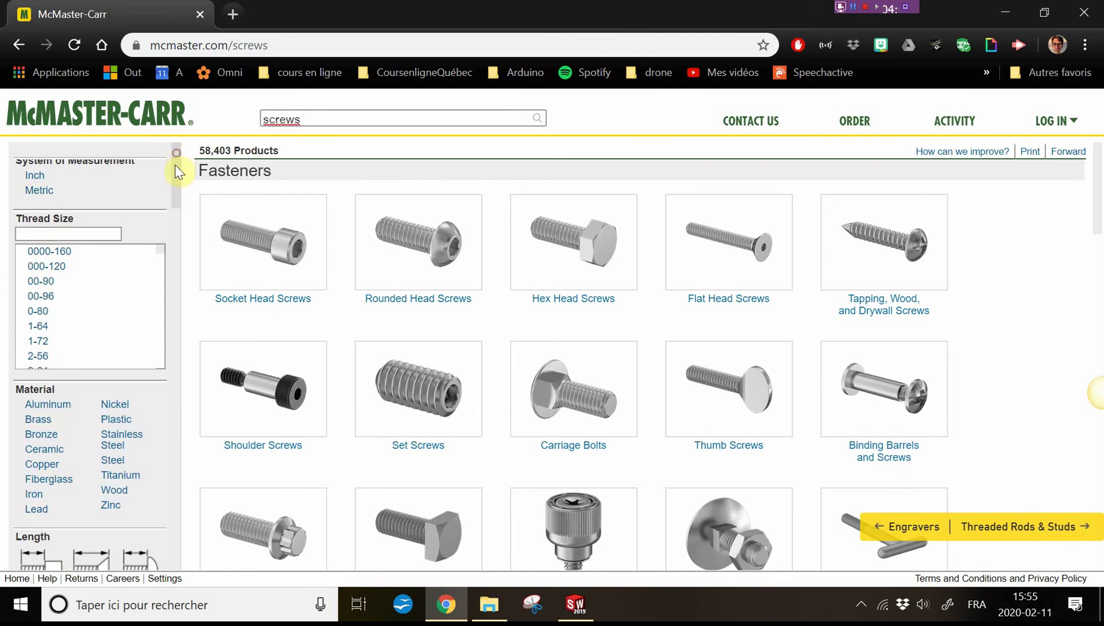
drag(170, 232, 138, 557)
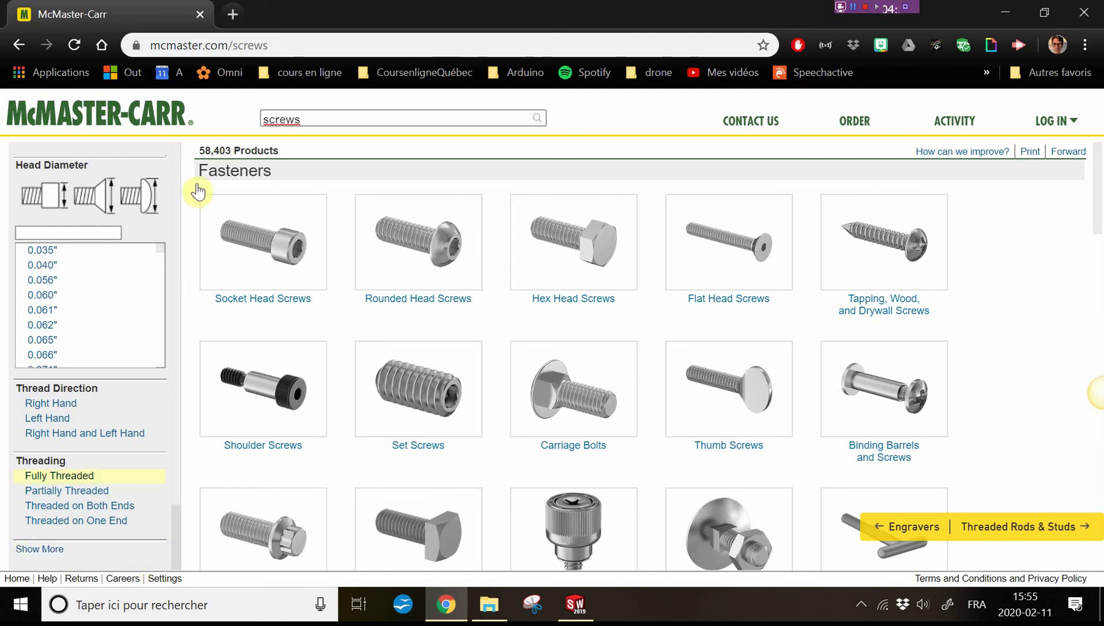
double_click(203, 150)
drag(241, 153, 243, 152)
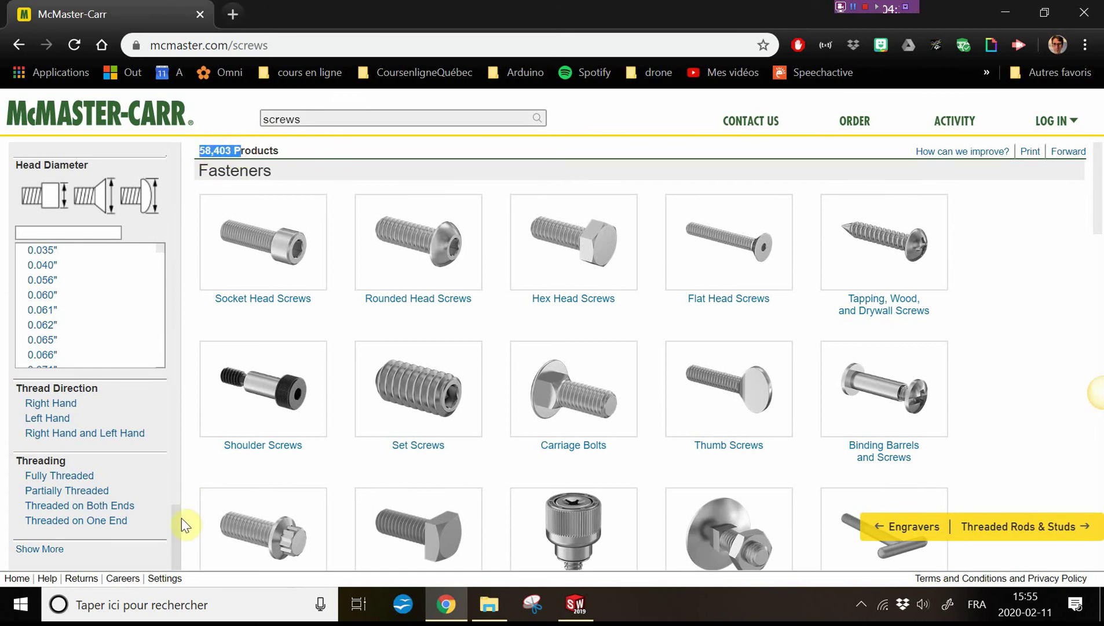
drag(175, 521, 172, 143)
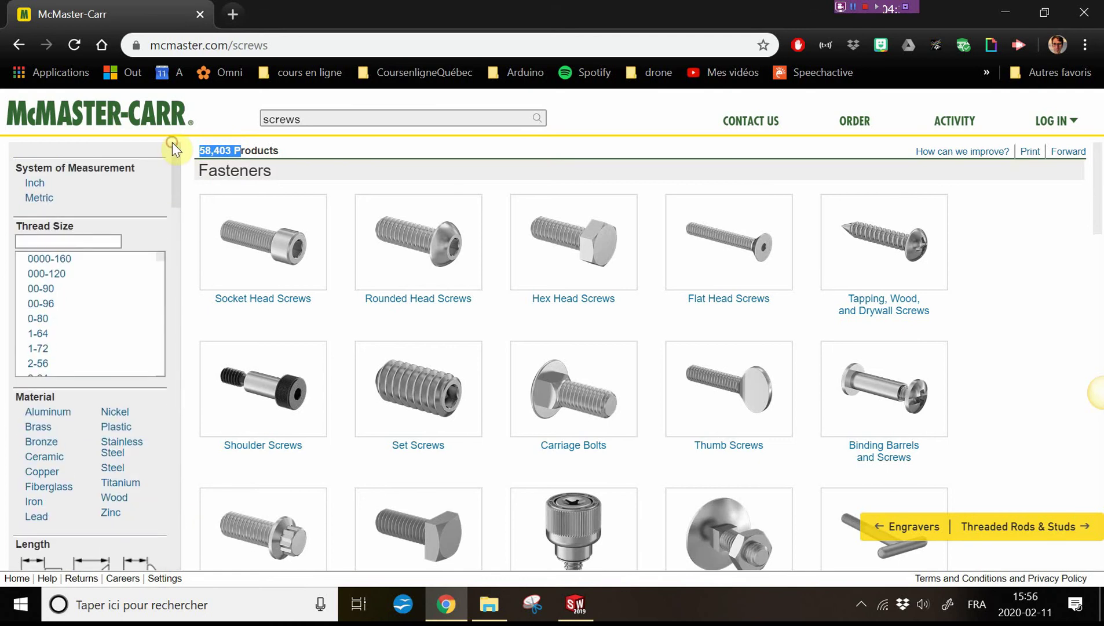
click(579, 143)
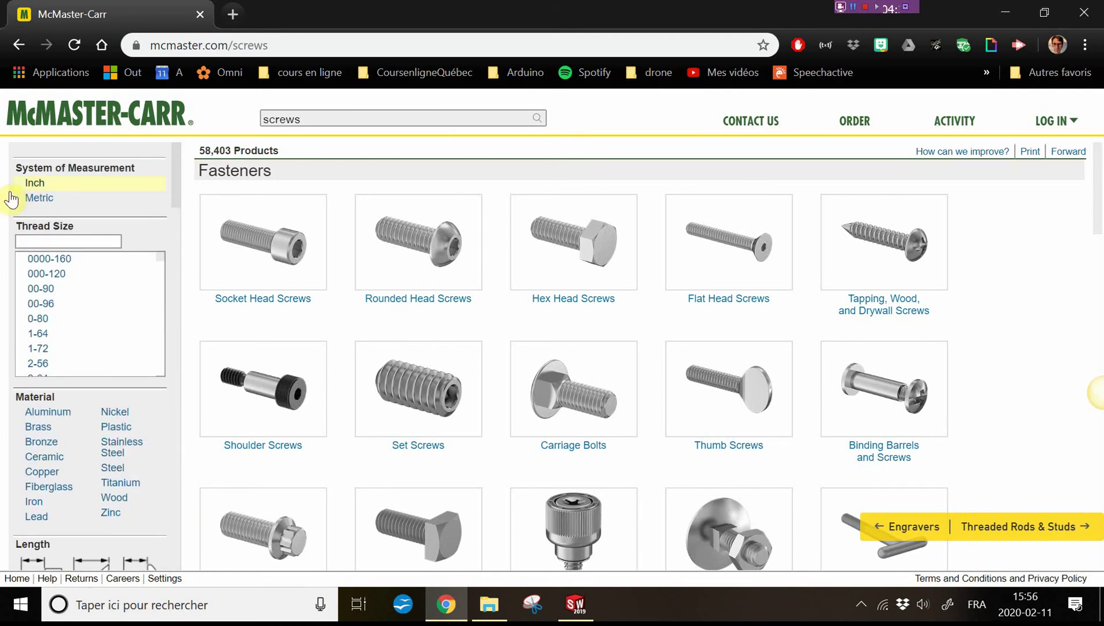
click(43, 202)
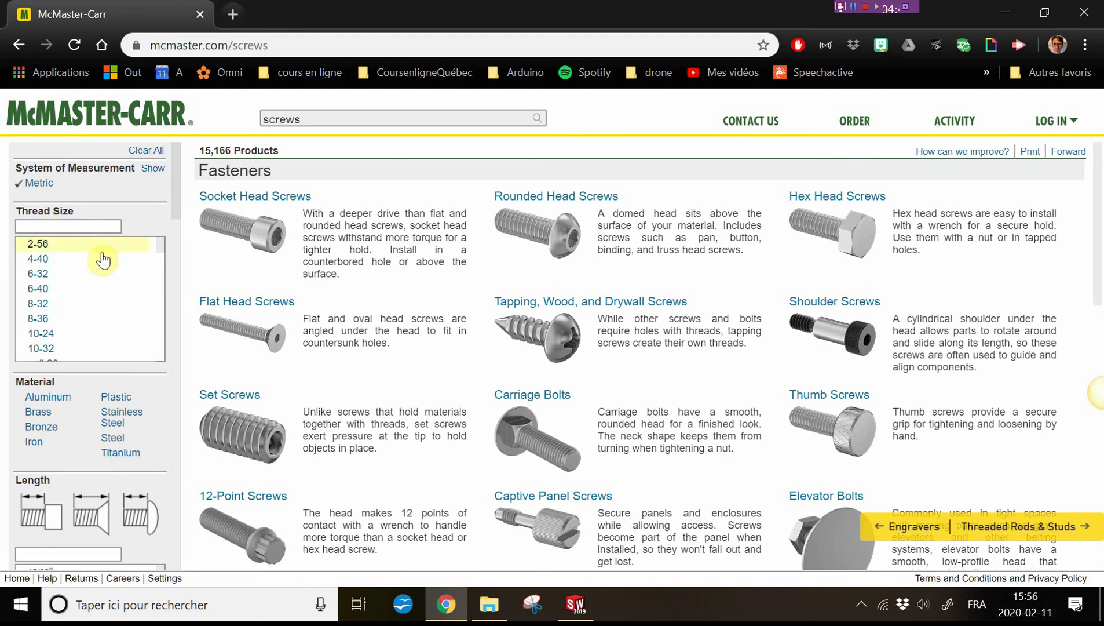
scroll(88, 272, down, 5)
scroll(88, 276, down, 2)
scroll(88, 275, down, 1)
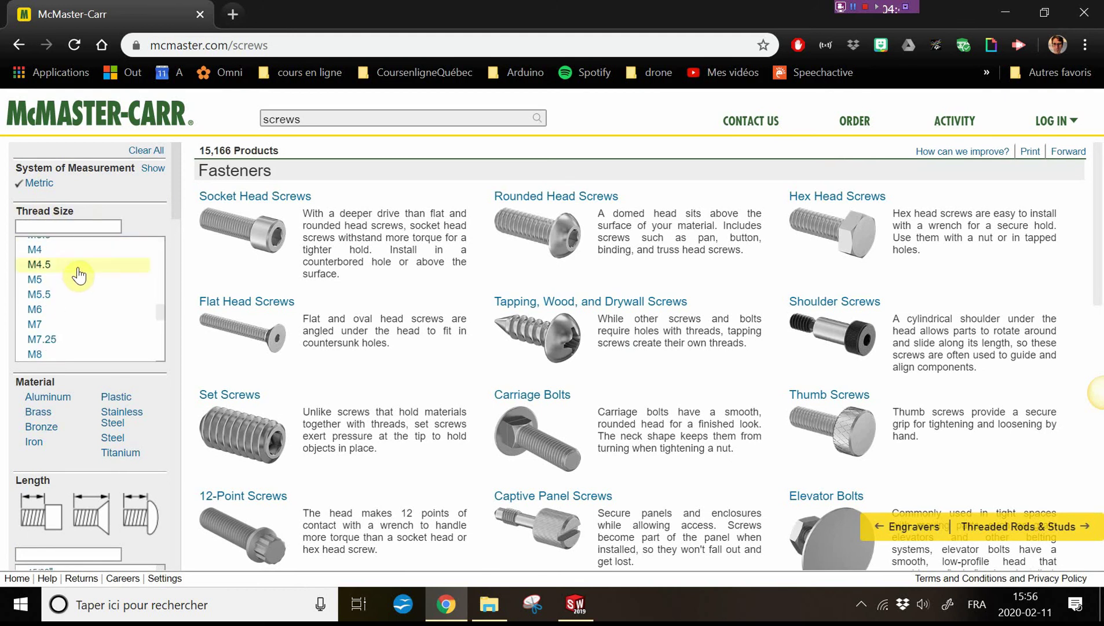
scroll(115, 398, down, 3)
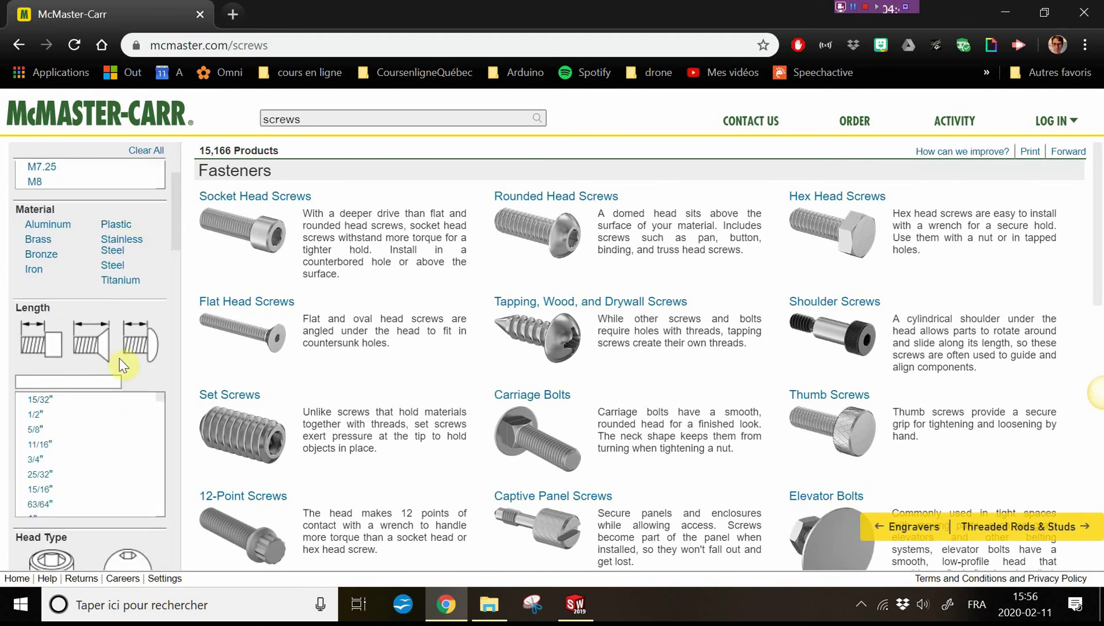
scroll(121, 364, up, 3)
scroll(116, 359, up, 1)
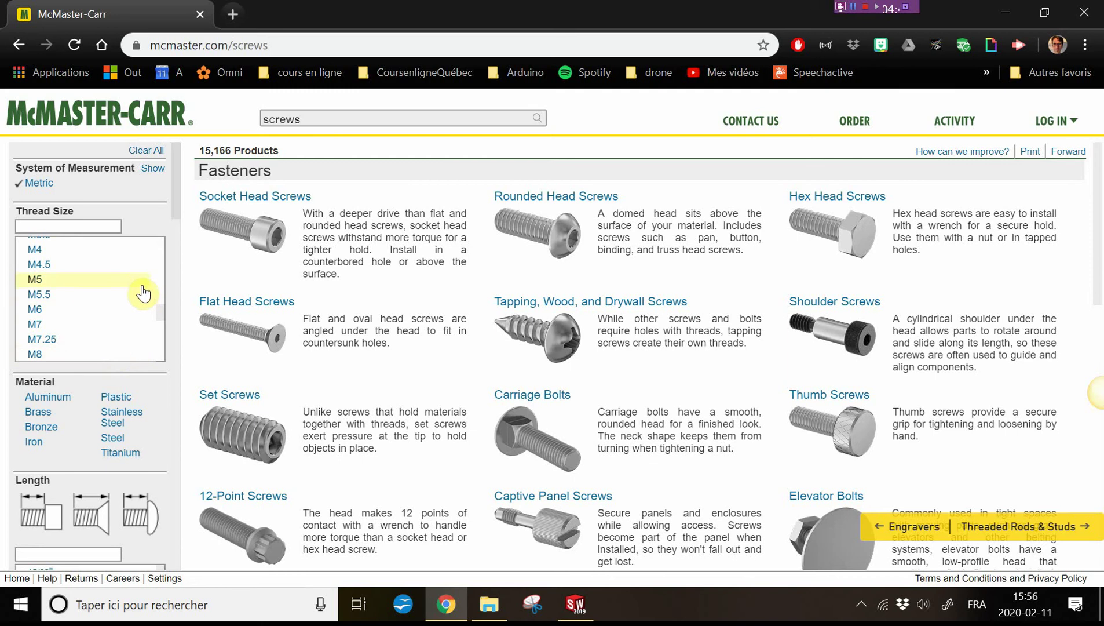
scroll(141, 293, up, 5)
scroll(142, 296, up, 2)
scroll(139, 297, up, 2)
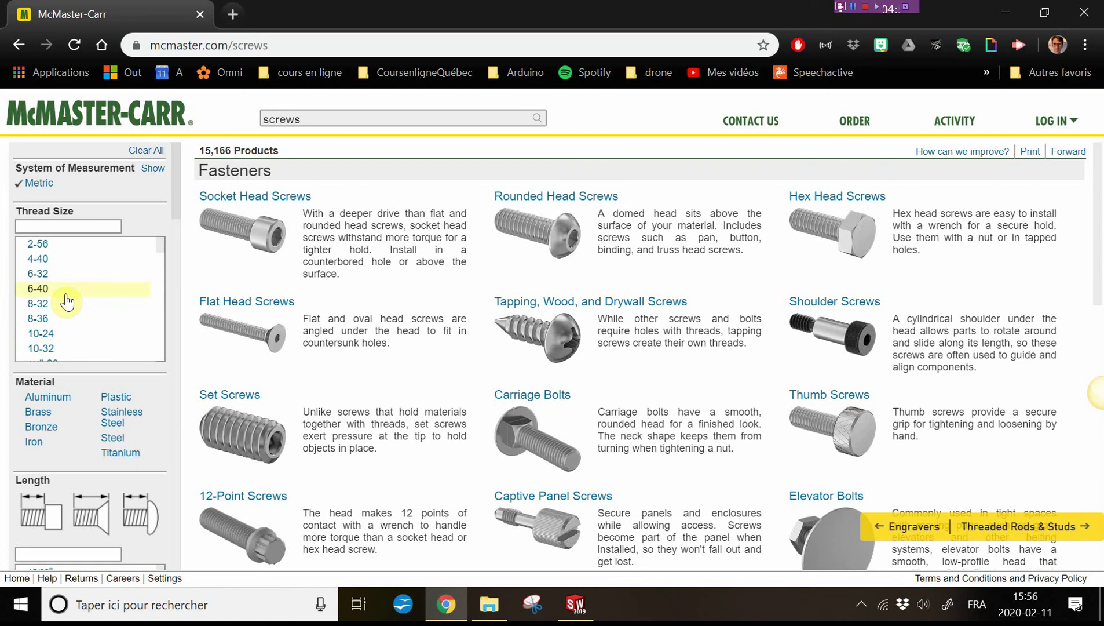
scroll(70, 324, down, 4)
scroll(71, 355, down, 5)
scroll(98, 301, down, 1)
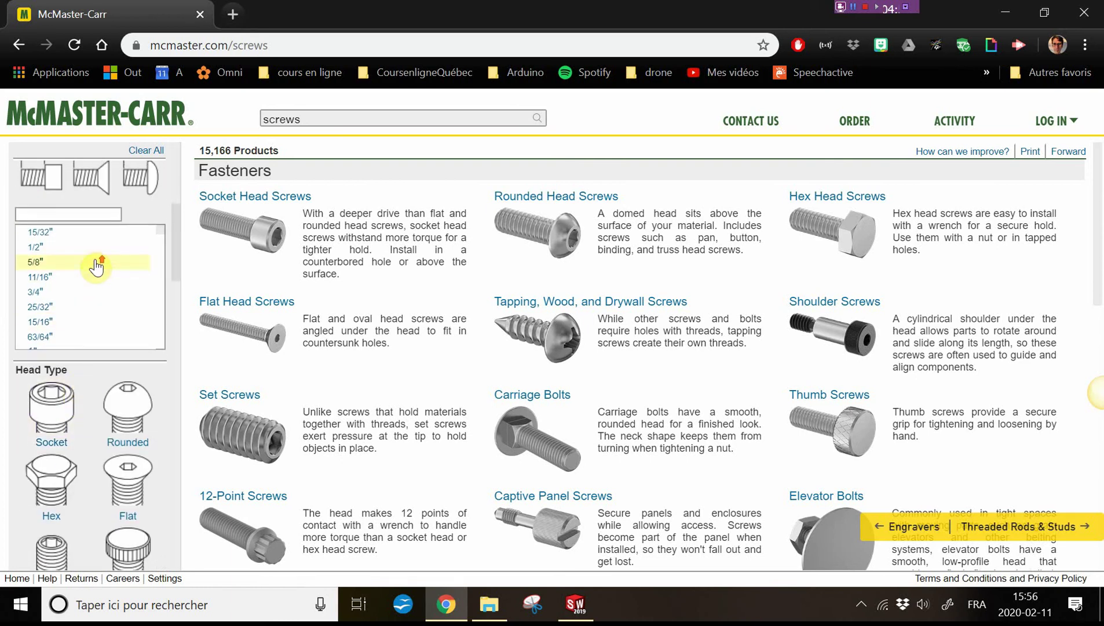
scroll(94, 264, down, 2)
scroll(96, 267, down, 3)
scroll(97, 267, down, 5)
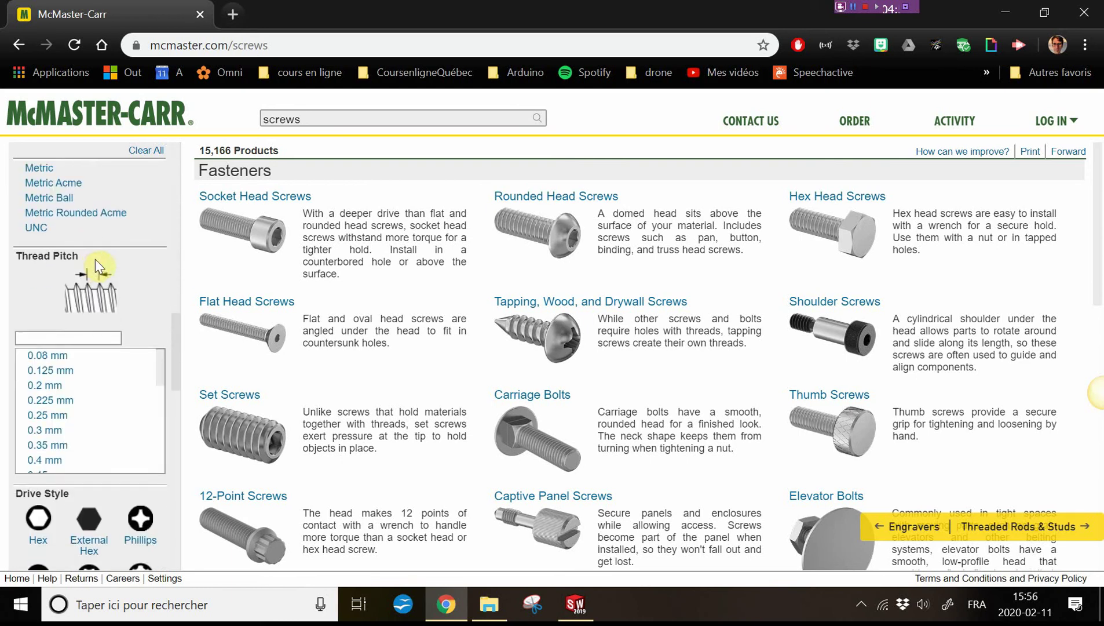
scroll(86, 377, down, 2)
scroll(94, 377, down, 5)
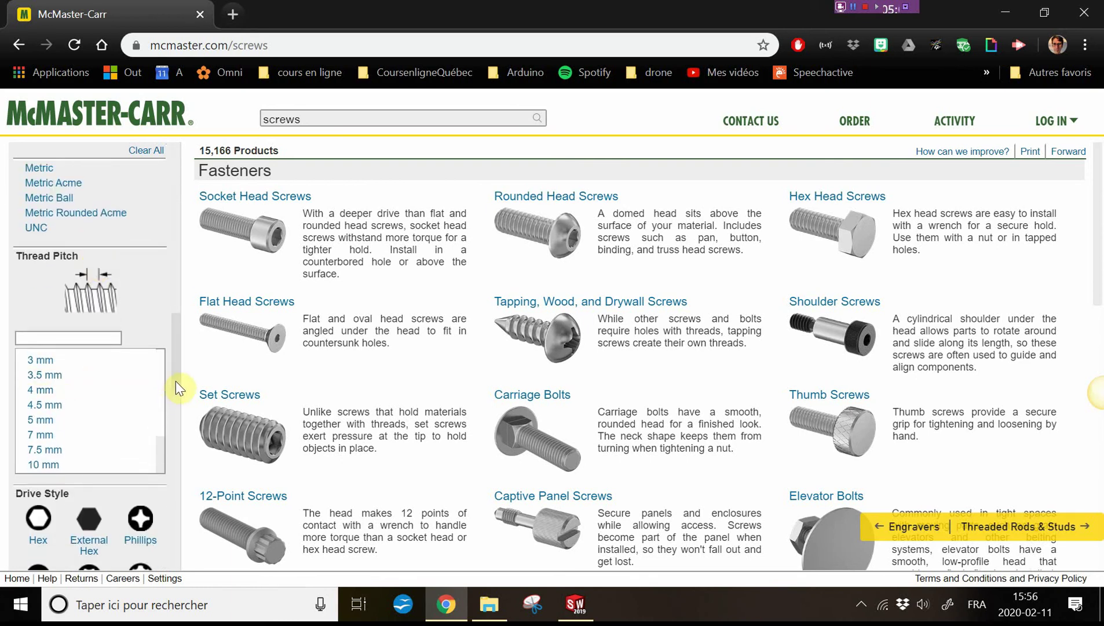
scroll(183, 380, down, 2)
scroll(183, 380, down, 5)
scroll(153, 394, down, 3)
scroll(133, 389, down, 3)
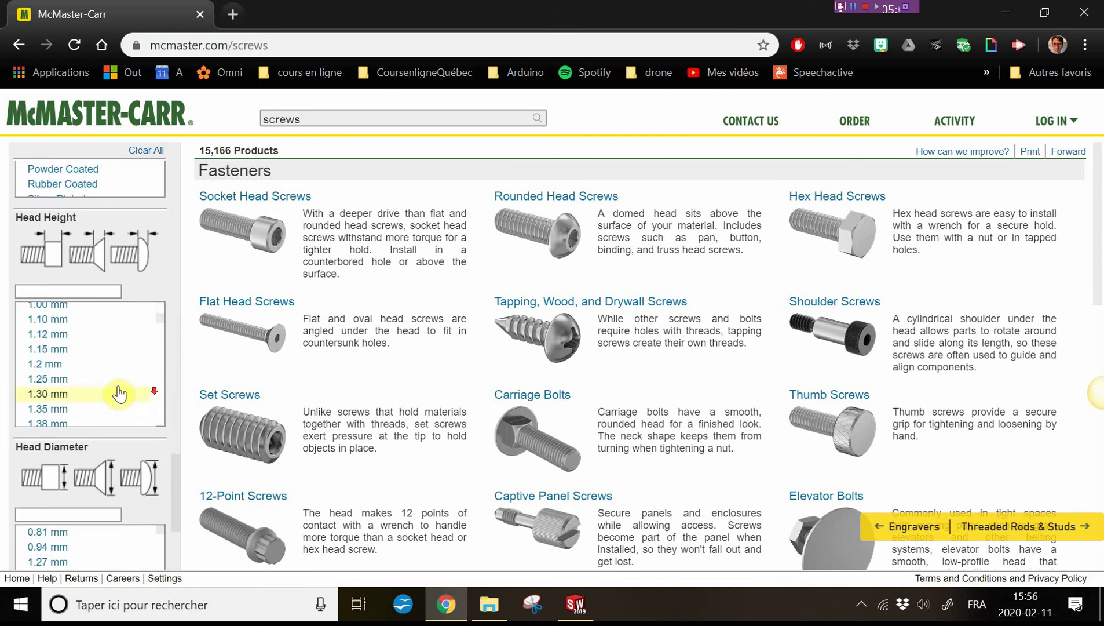
scroll(128, 482, down, 3)
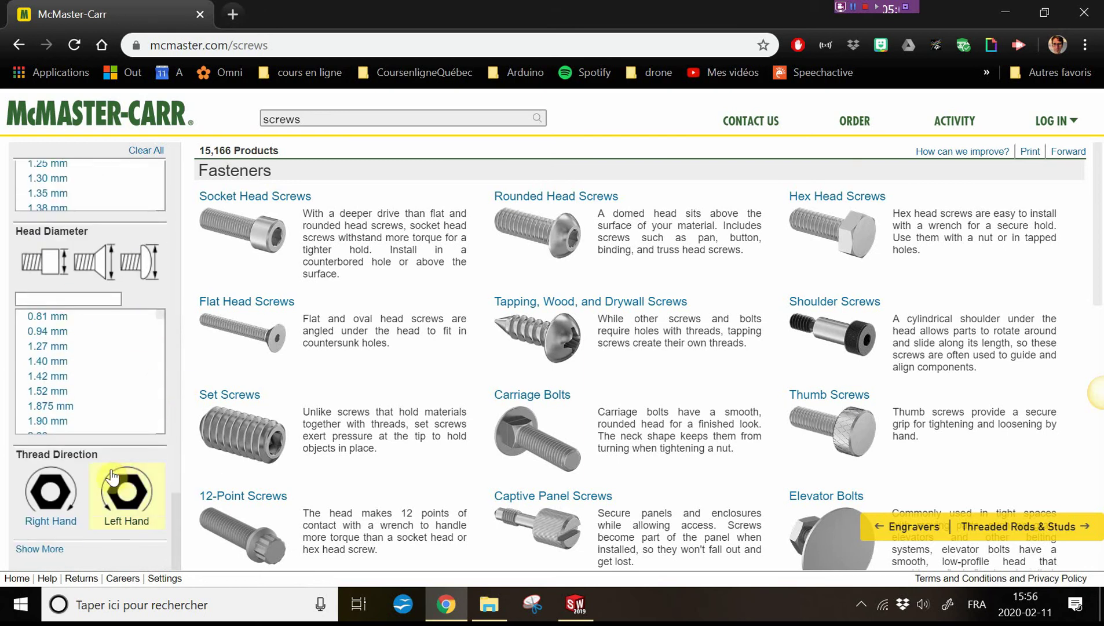
scroll(78, 496, up, 5)
scroll(81, 464, up, 4)
scroll(89, 419, up, 4)
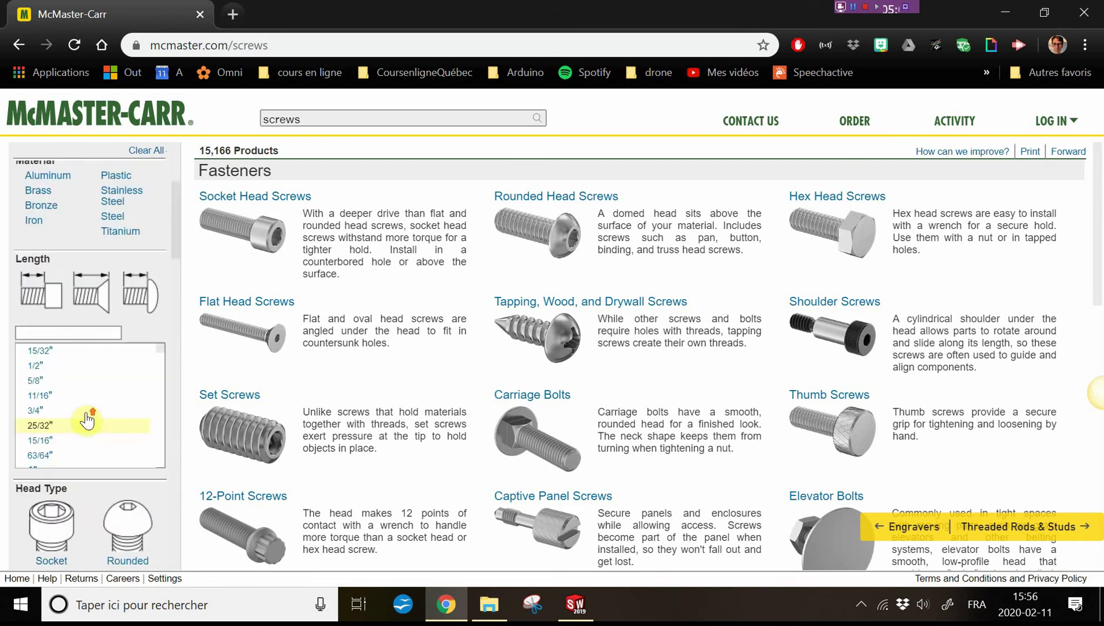
scroll(88, 418, up, 4)
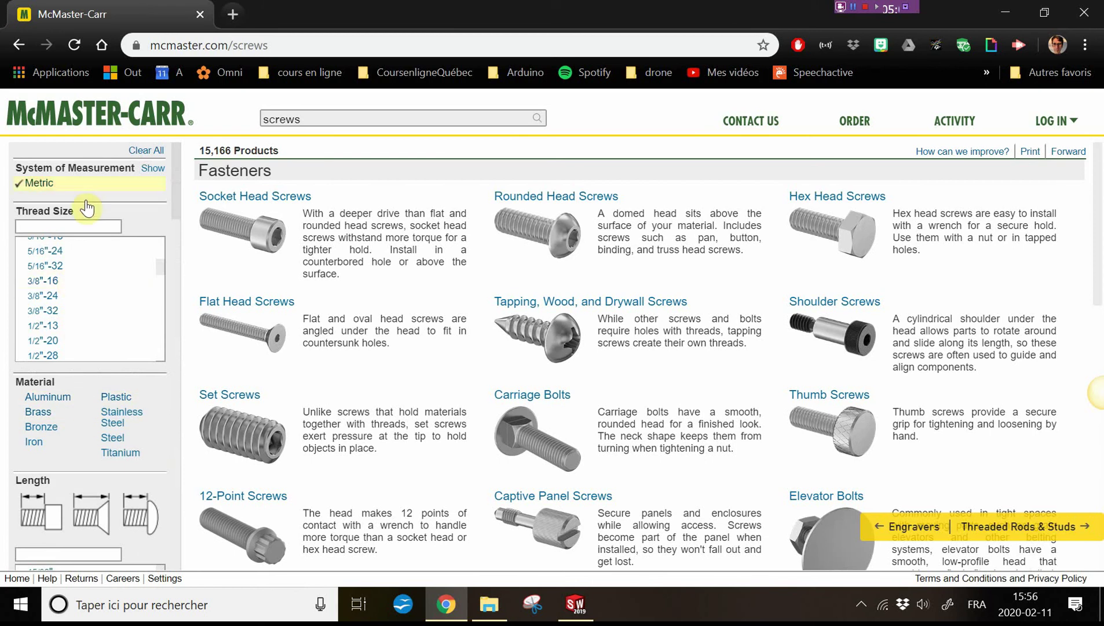
scroll(105, 264, down, 5)
scroll(96, 273, down, 1)
scroll(94, 276, down, 1)
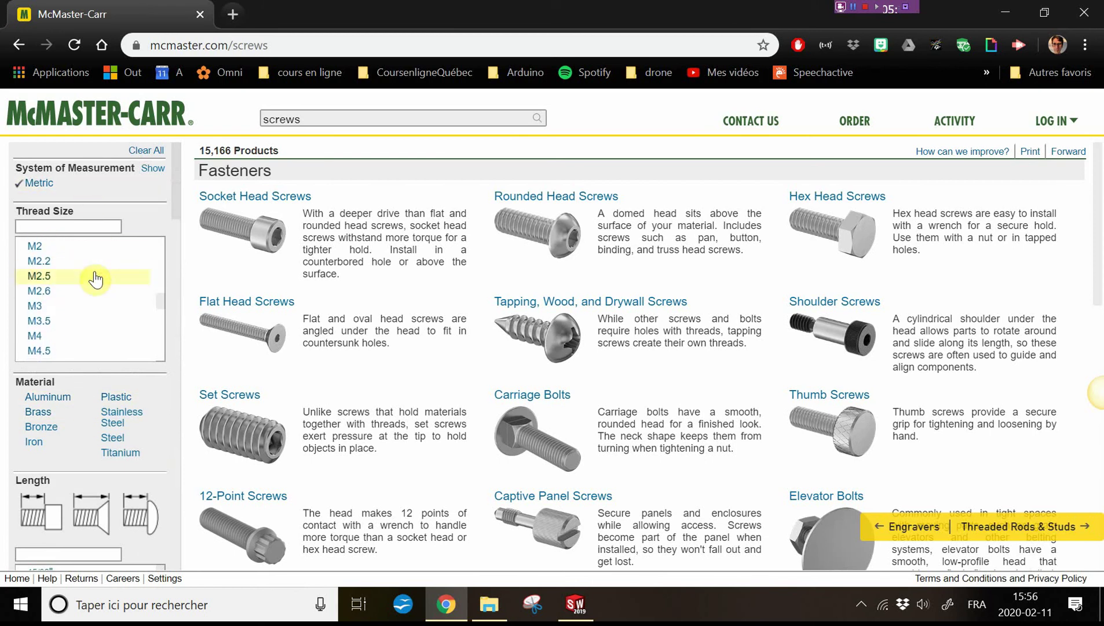
Filter the screws to M3 thread with Stainless Steel and Steel material, giving 1,262 products
click(38, 307)
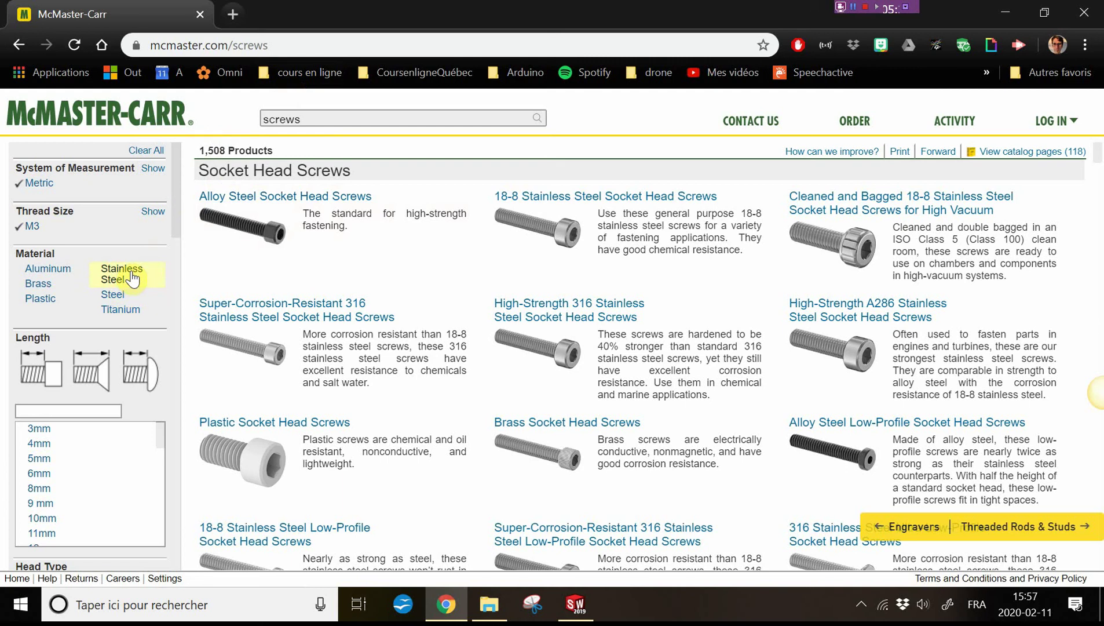
click(132, 278)
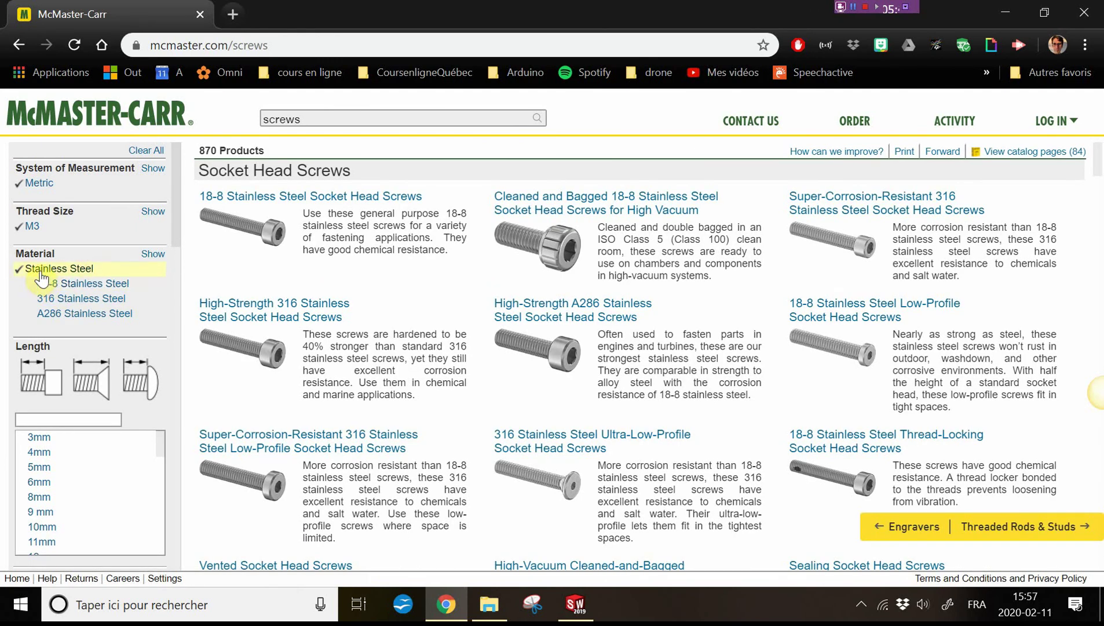
click(153, 258)
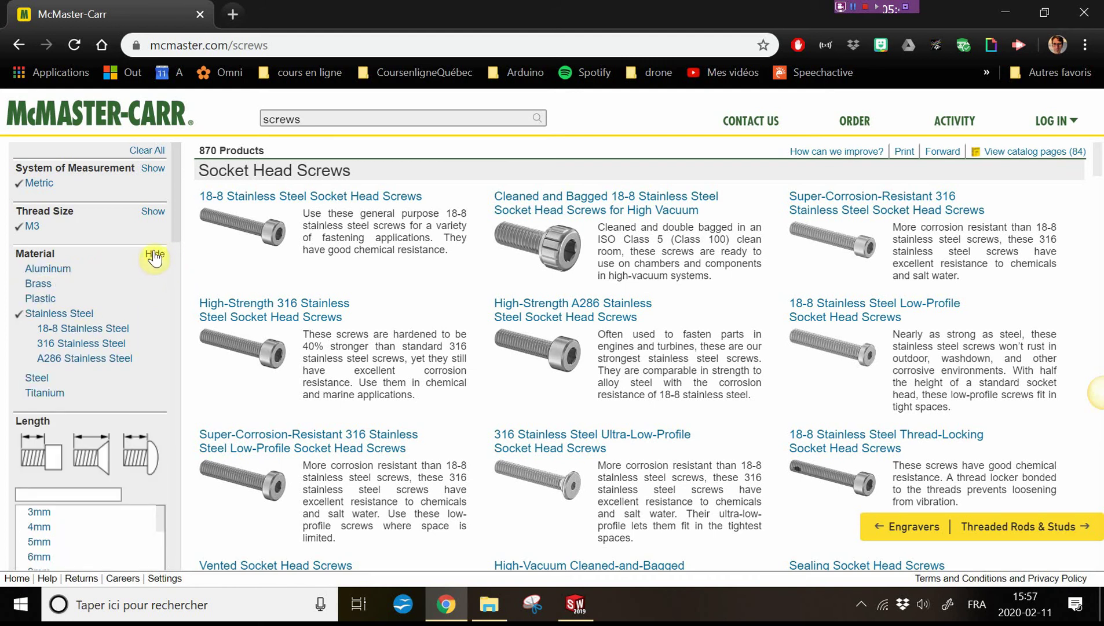
click(37, 379)
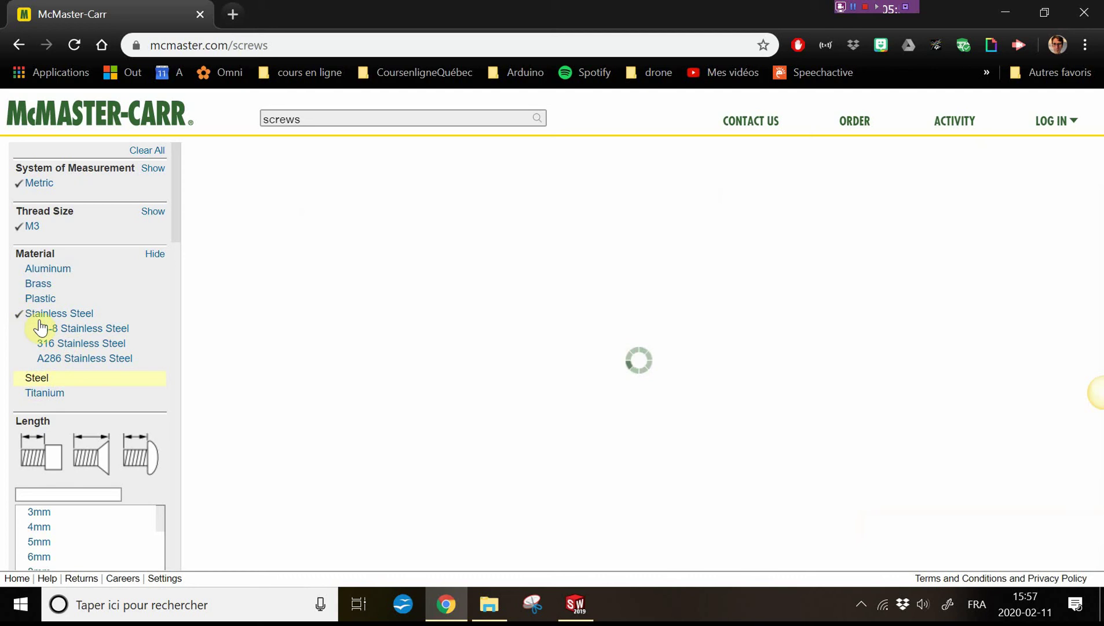
click(40, 383)
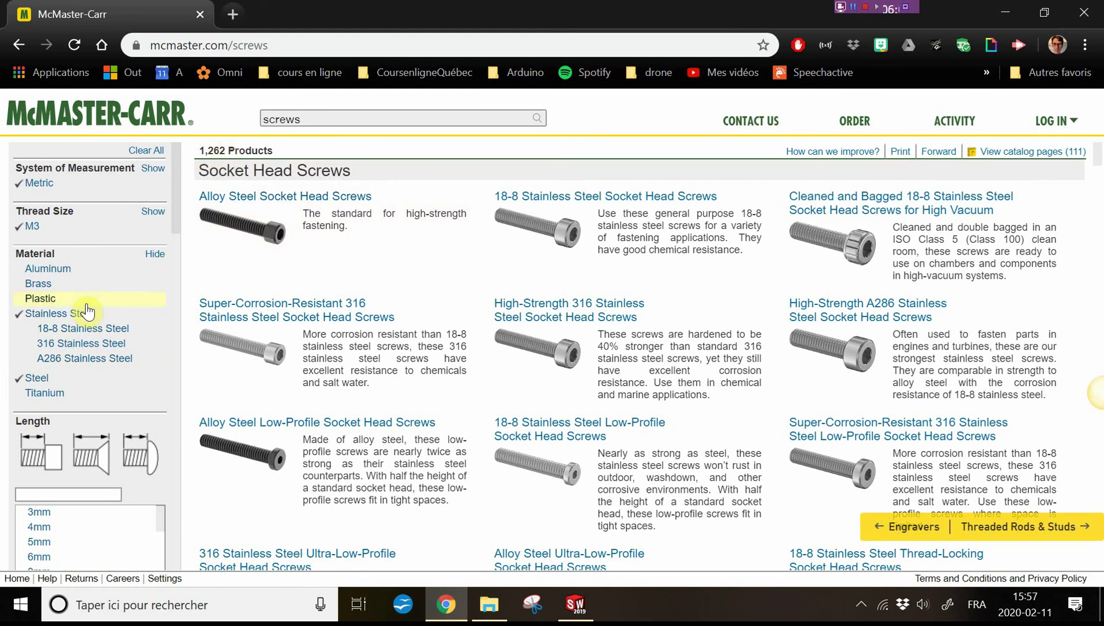
scroll(87, 307, down, 2)
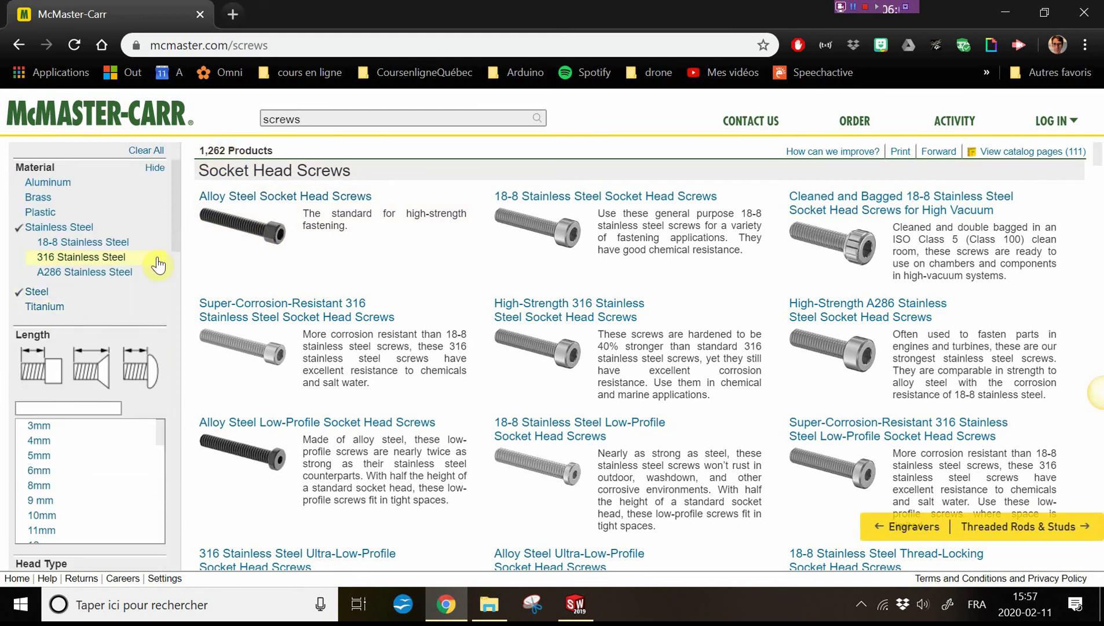
scroll(139, 246, down, 2)
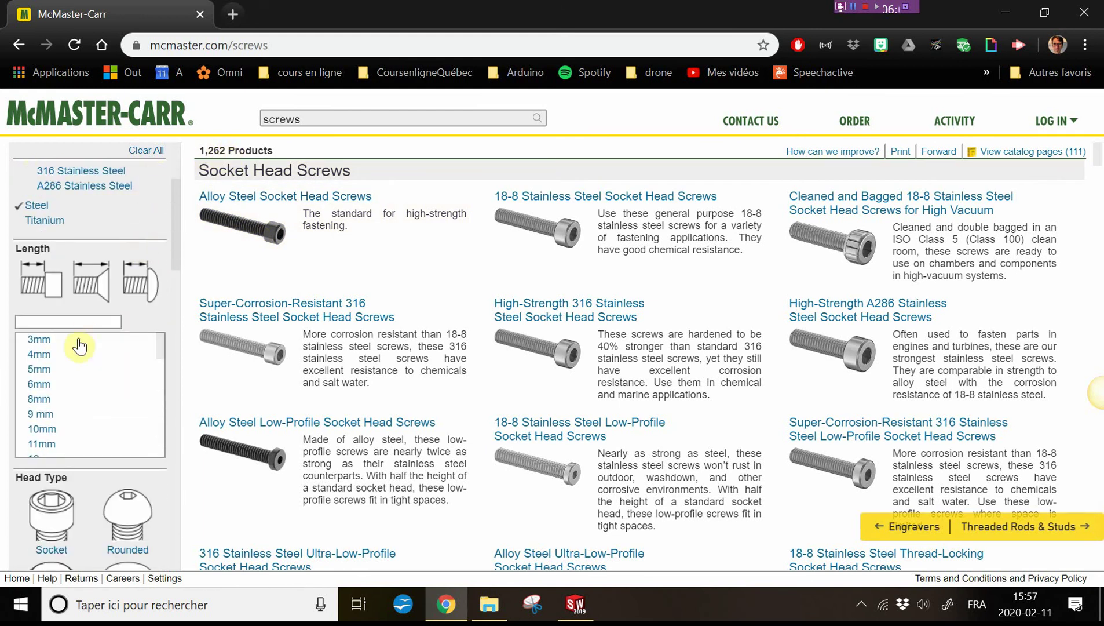
scroll(78, 400, down, 5)
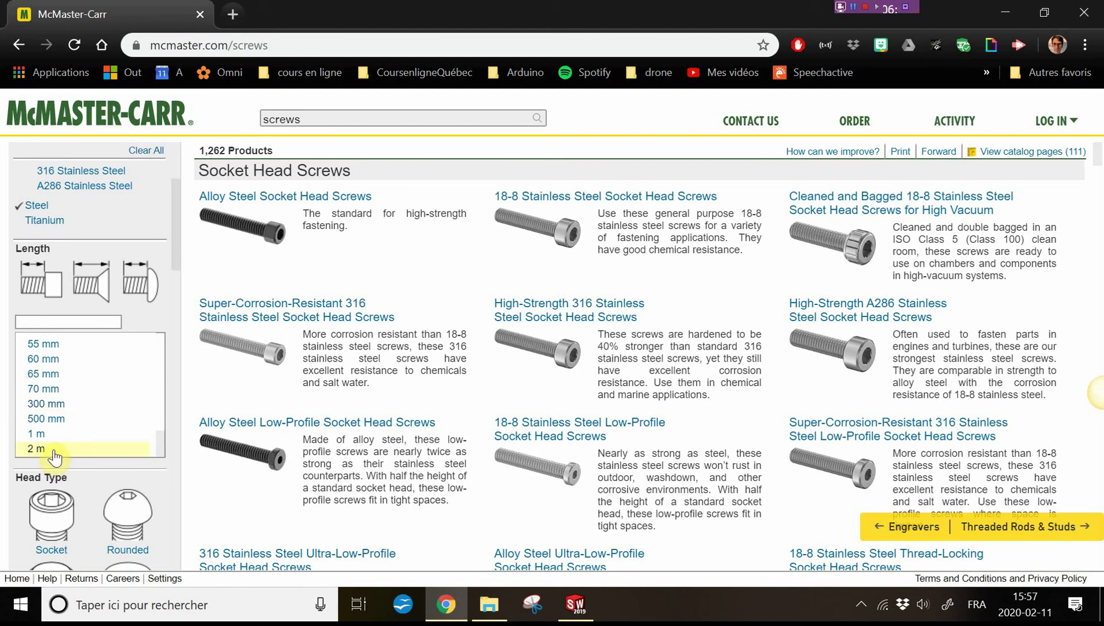
scroll(57, 447, up, 5)
scroll(58, 440, up, 5)
scroll(61, 437, up, 5)
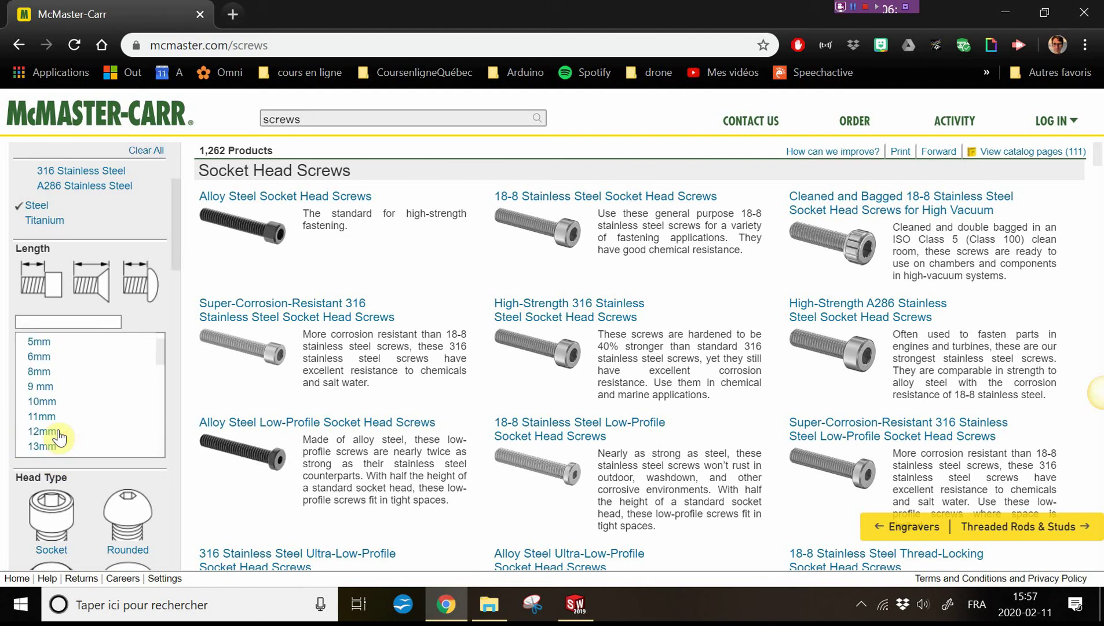
scroll(60, 437, down, 3)
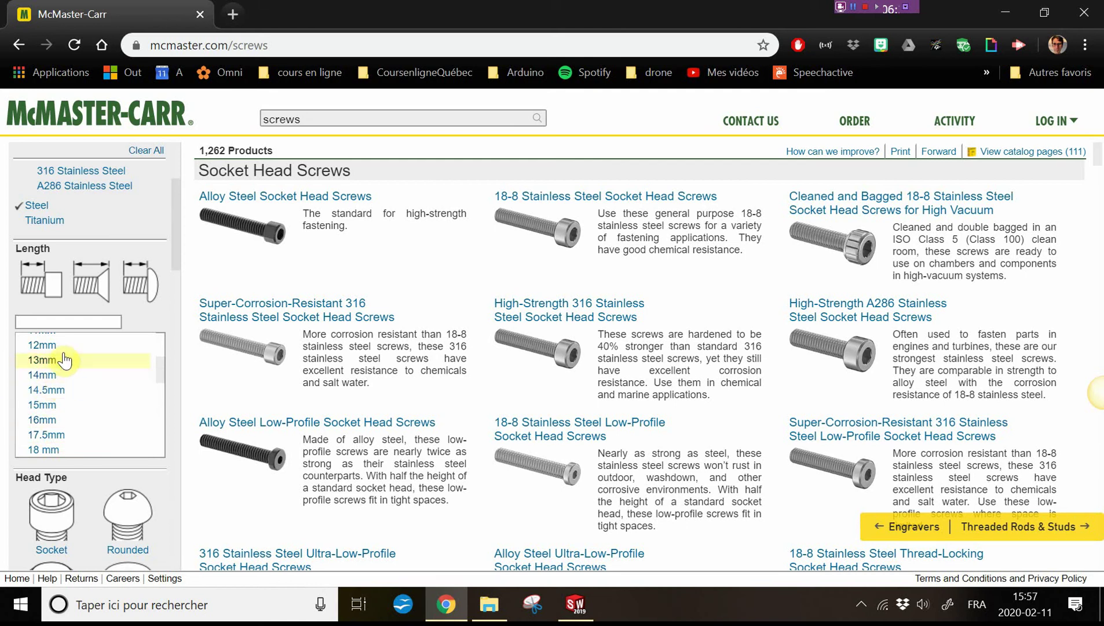
Apply the 14mm length filter and review the head type and drive style options
click(79, 383)
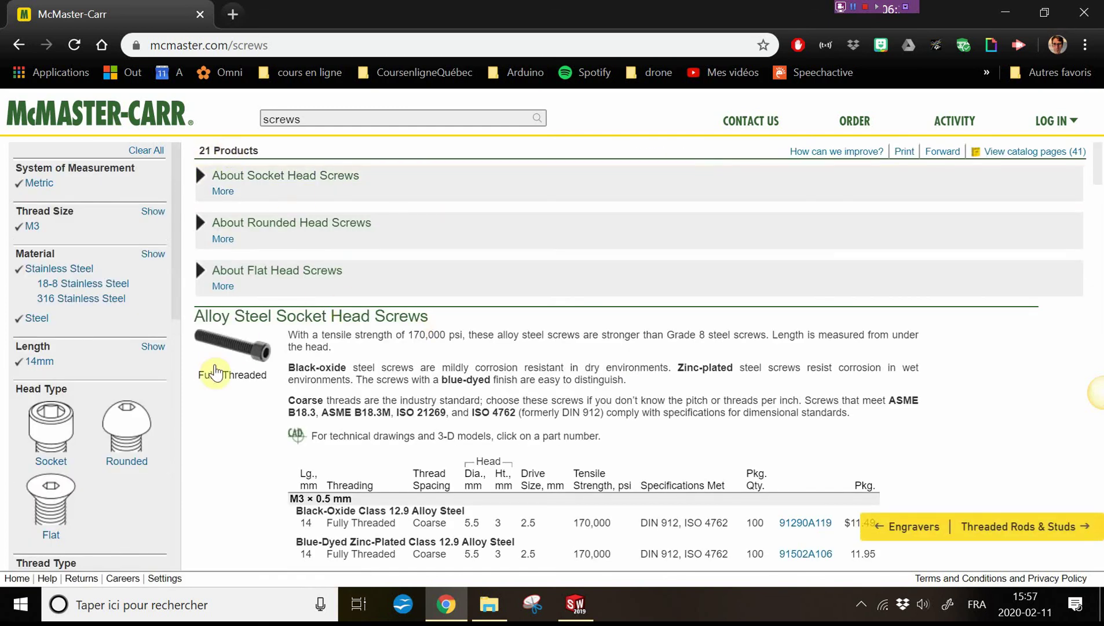
scroll(277, 414, down, 1)
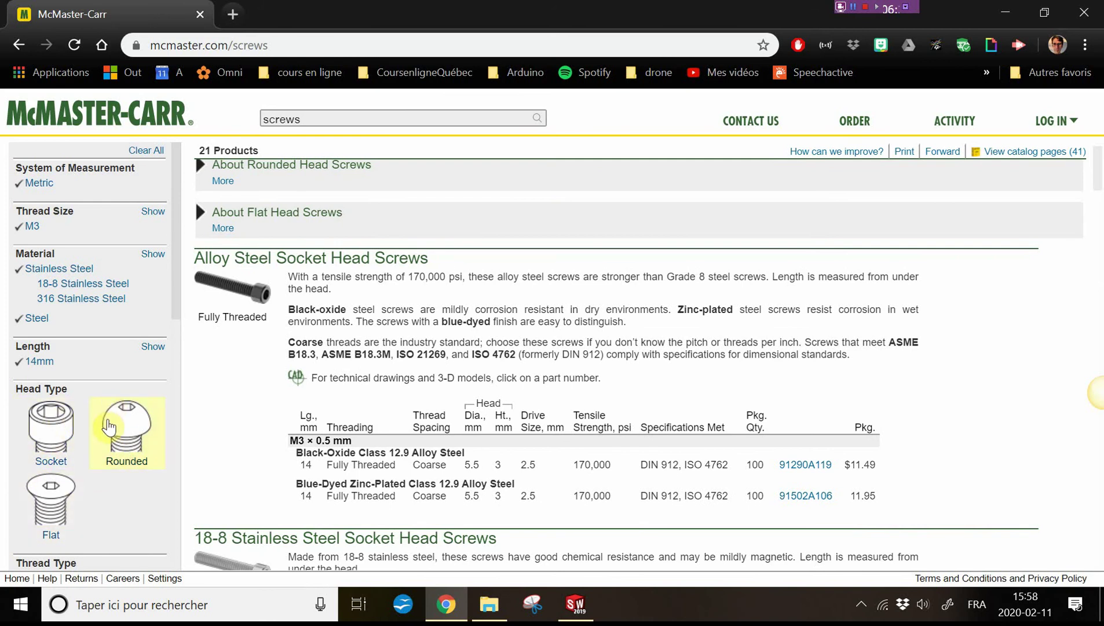
scroll(110, 406, down, 5)
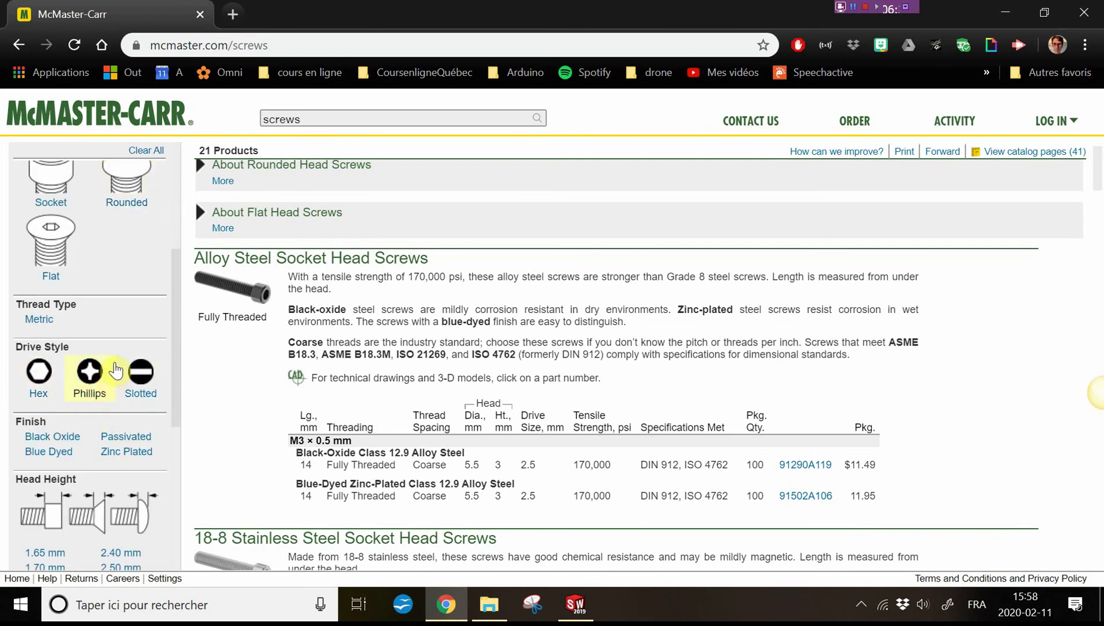
scroll(104, 382, down, 2)
scroll(110, 368, down, 1)
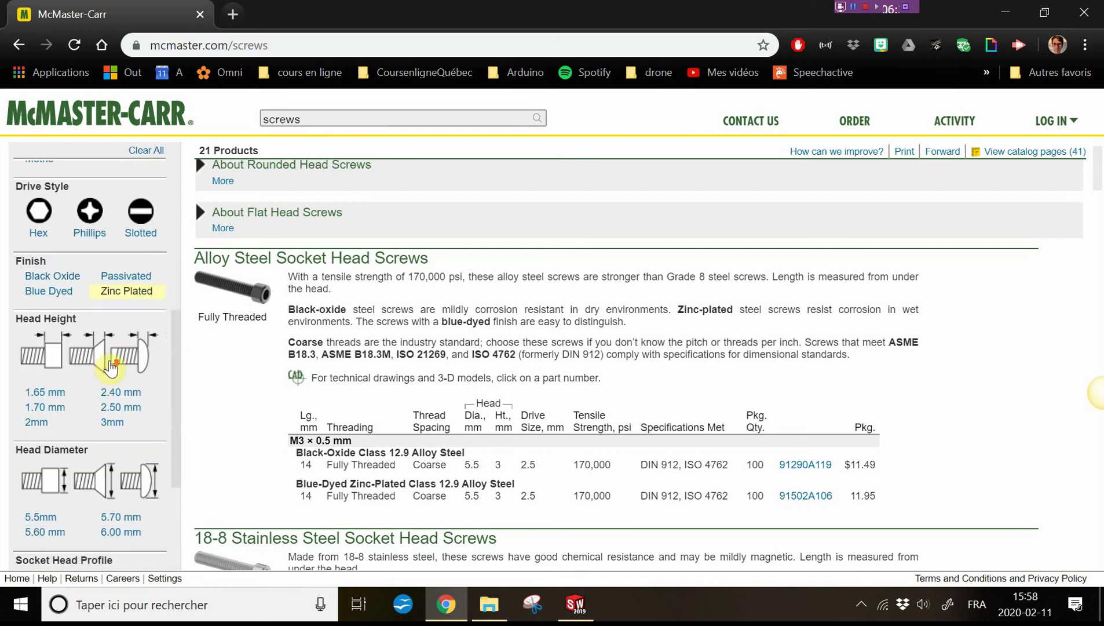
scroll(106, 386, down, 1)
scroll(106, 388, down, 1)
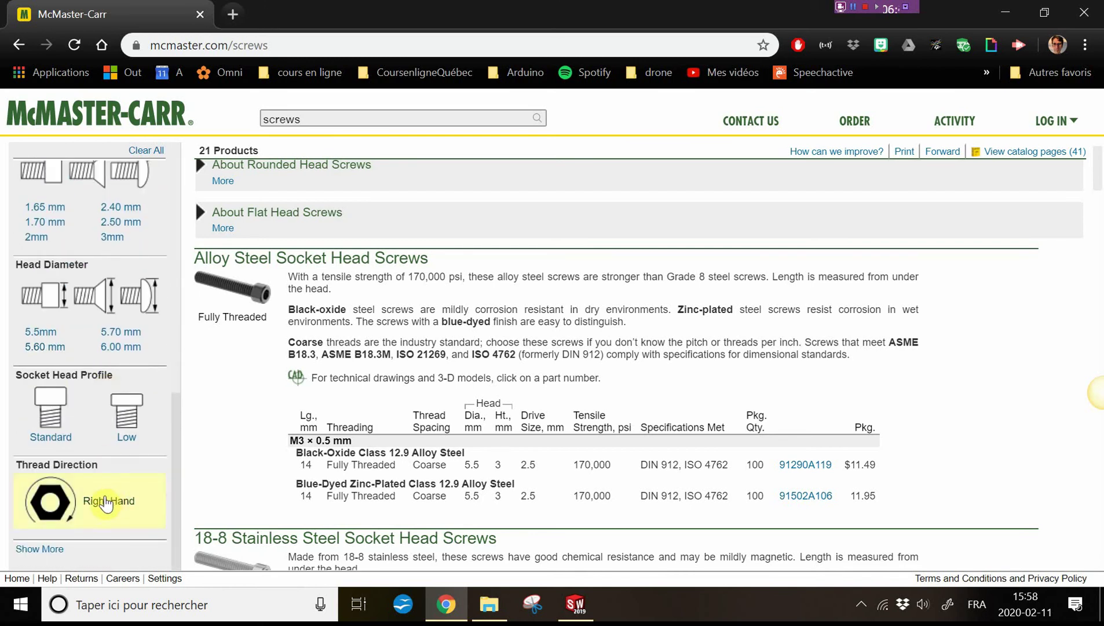
scroll(102, 374, up, 3)
scroll(102, 373, up, 5)
scroll(102, 387, up, 5)
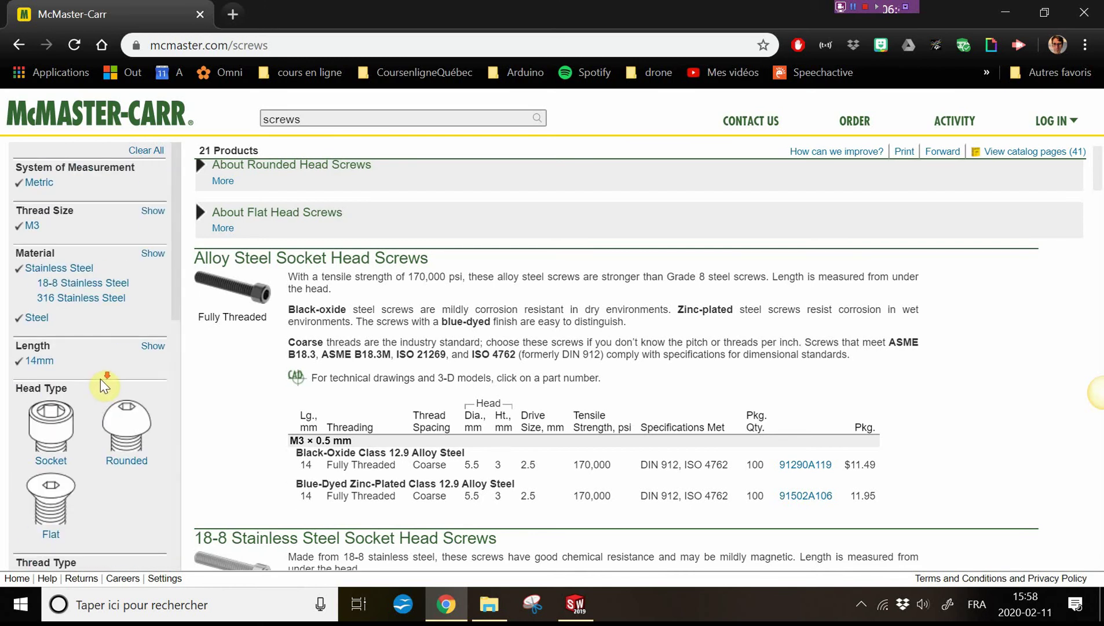
scroll(102, 387, down, 2)
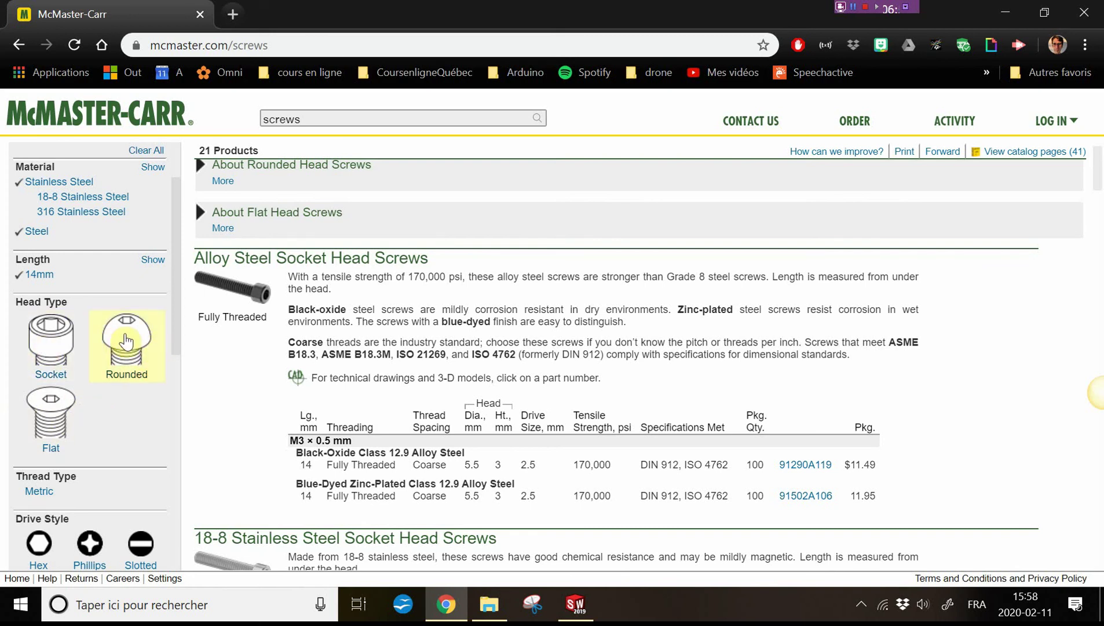
Set head type to rounded and drive style to Phillips, leaving three pan head screws
click(61, 343)
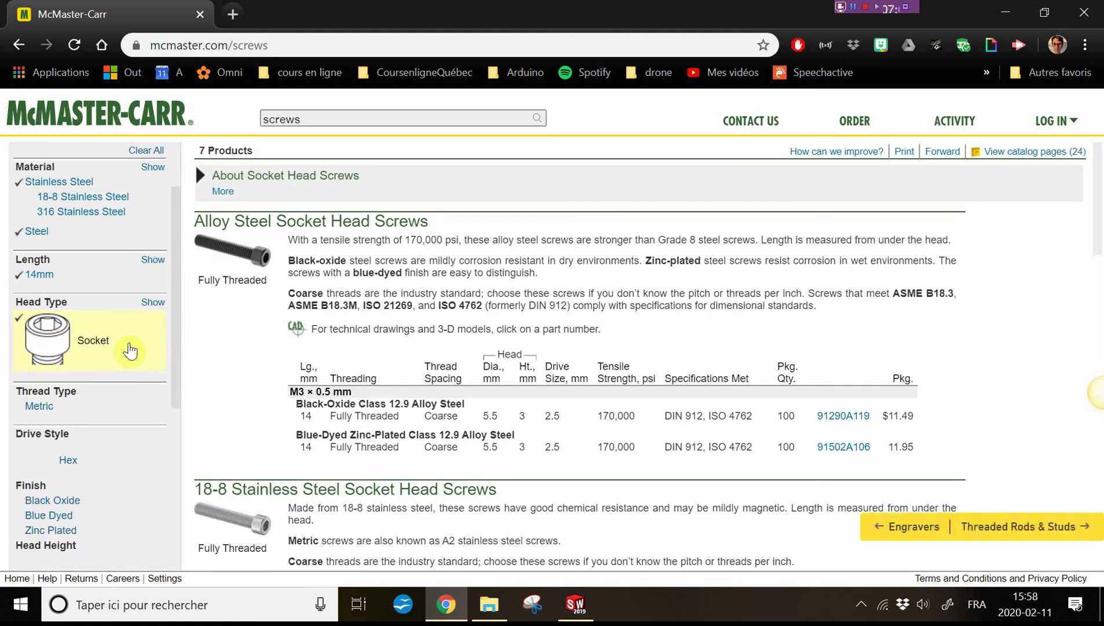
click(153, 302)
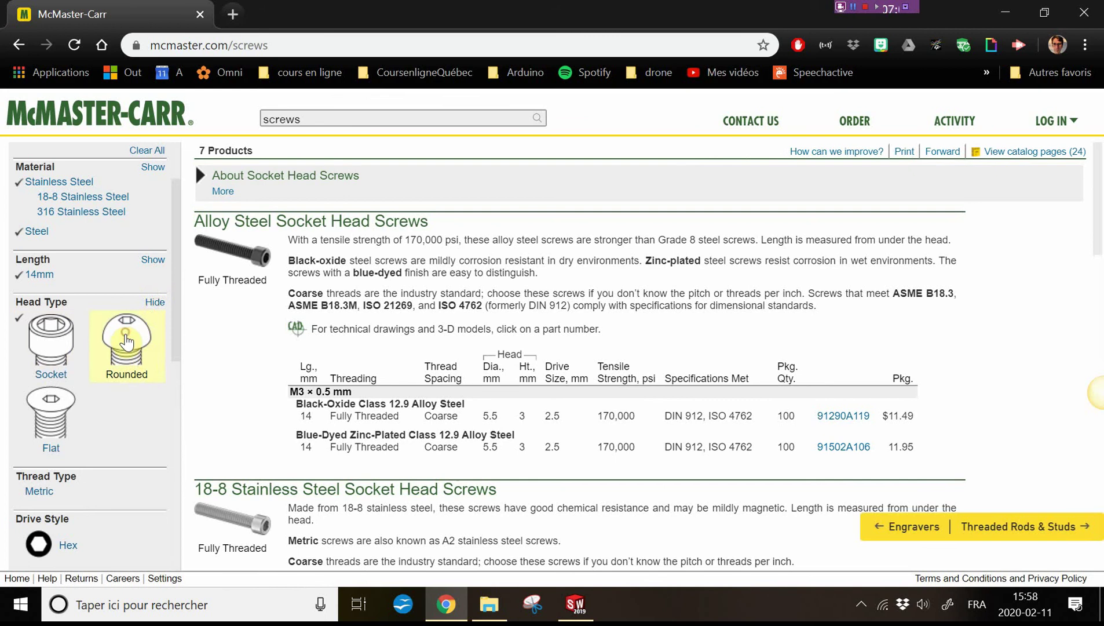
click(127, 350)
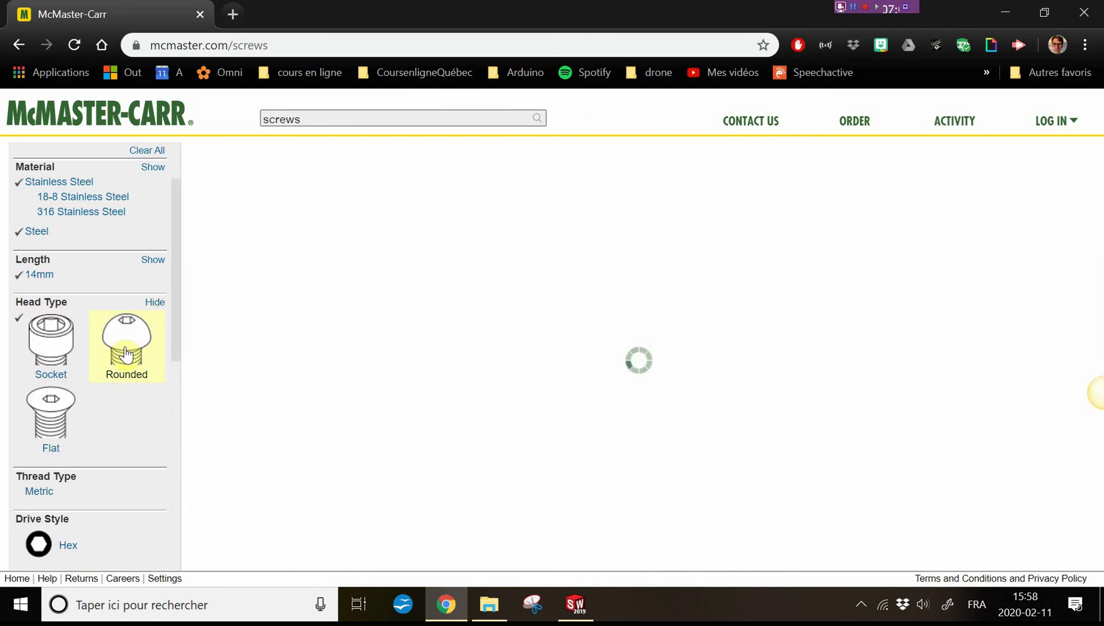
scroll(122, 402, down, 3)
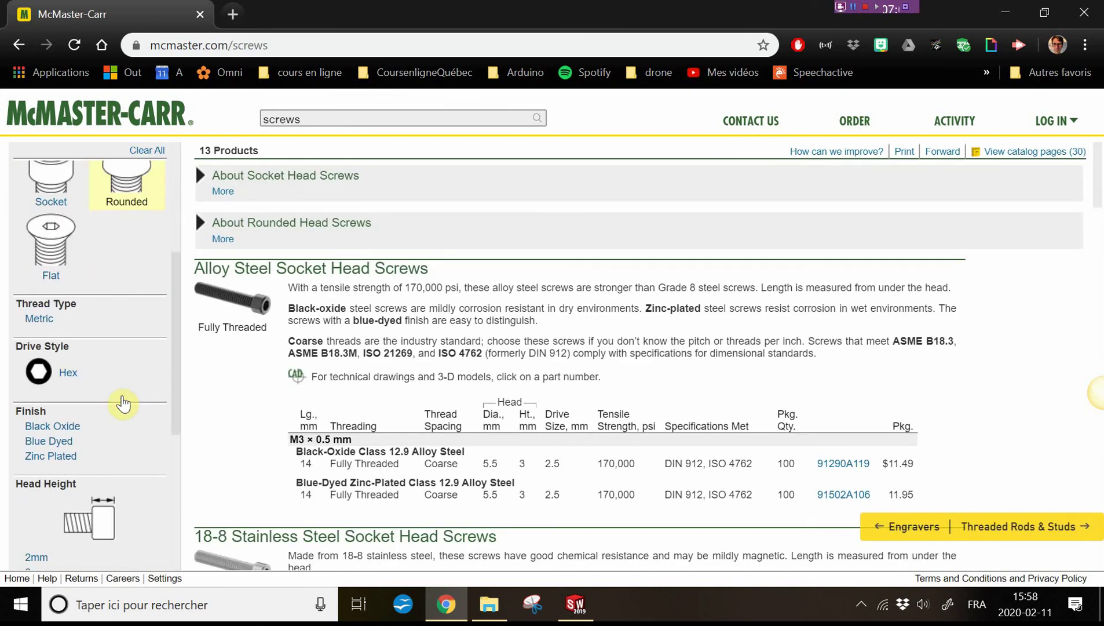
scroll(123, 403, up, 3)
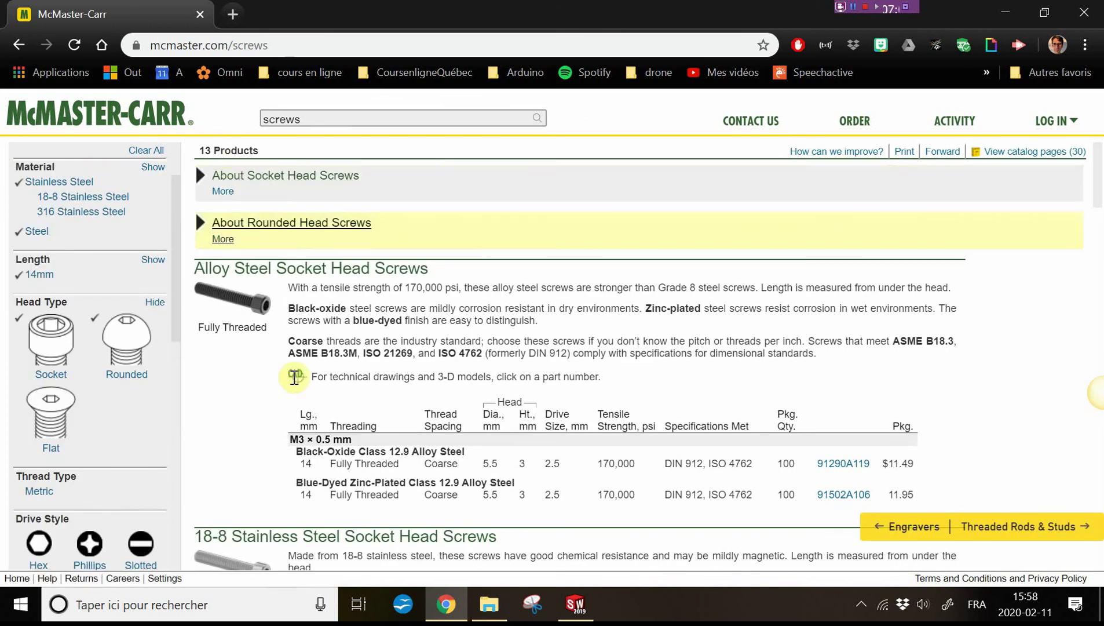
scroll(116, 406, down, 4)
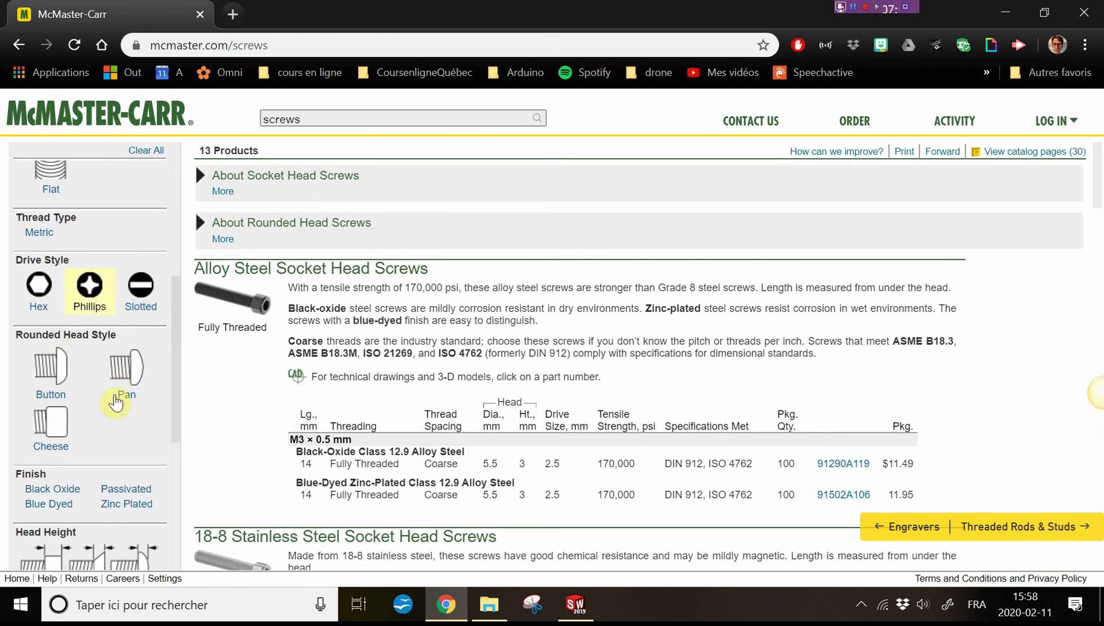
click(92, 296)
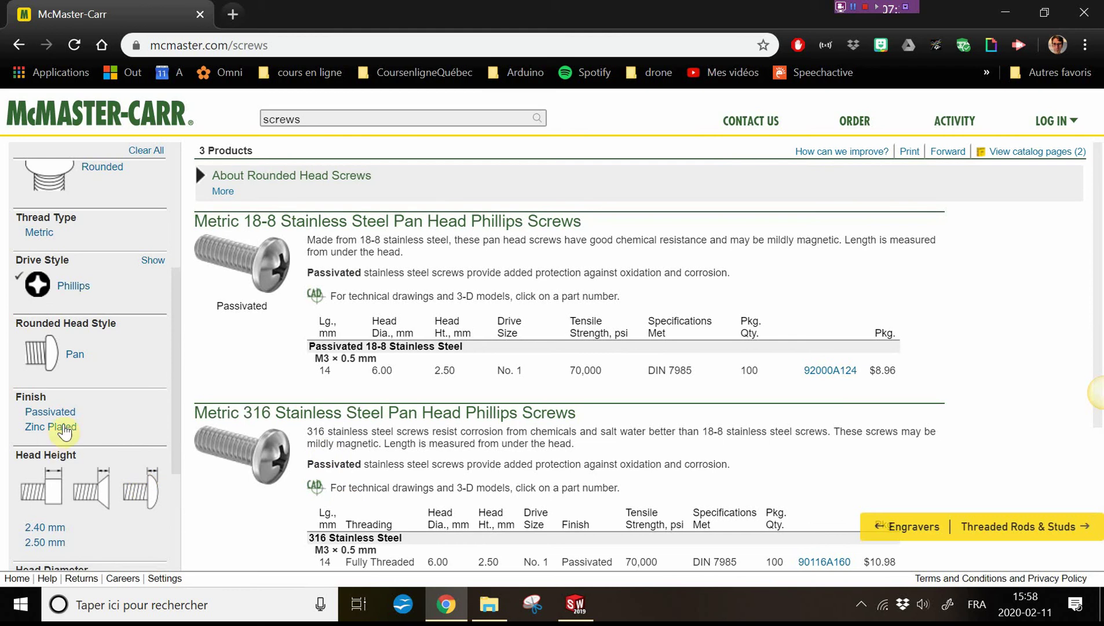
Apply the Pan head style filter and review the three remaining pan head Phillips listings
click(79, 364)
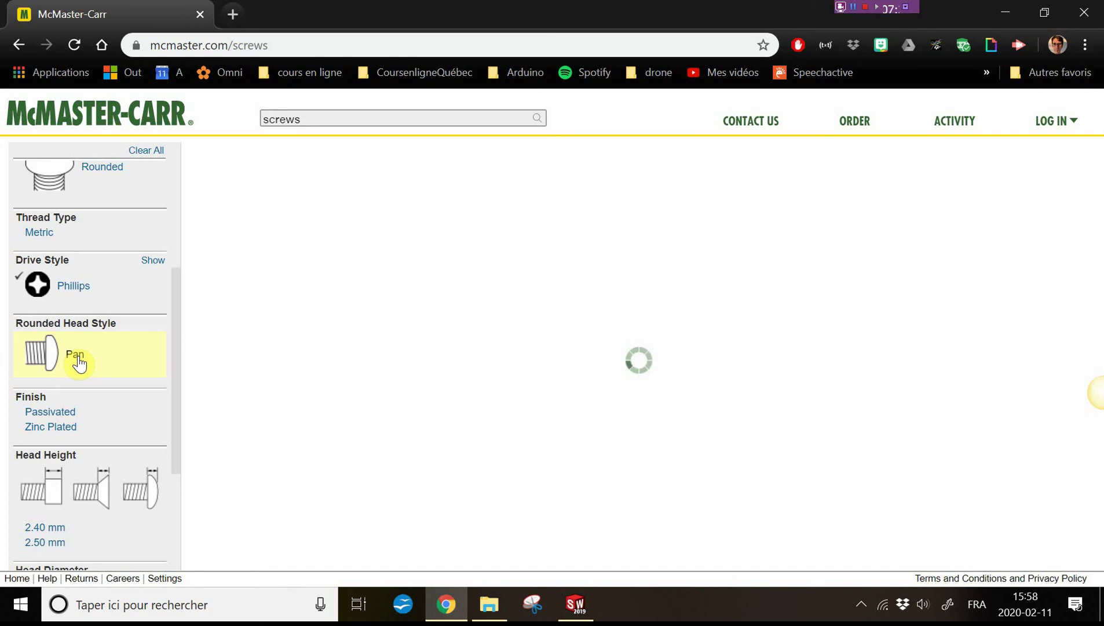
scroll(145, 409, down, 1)
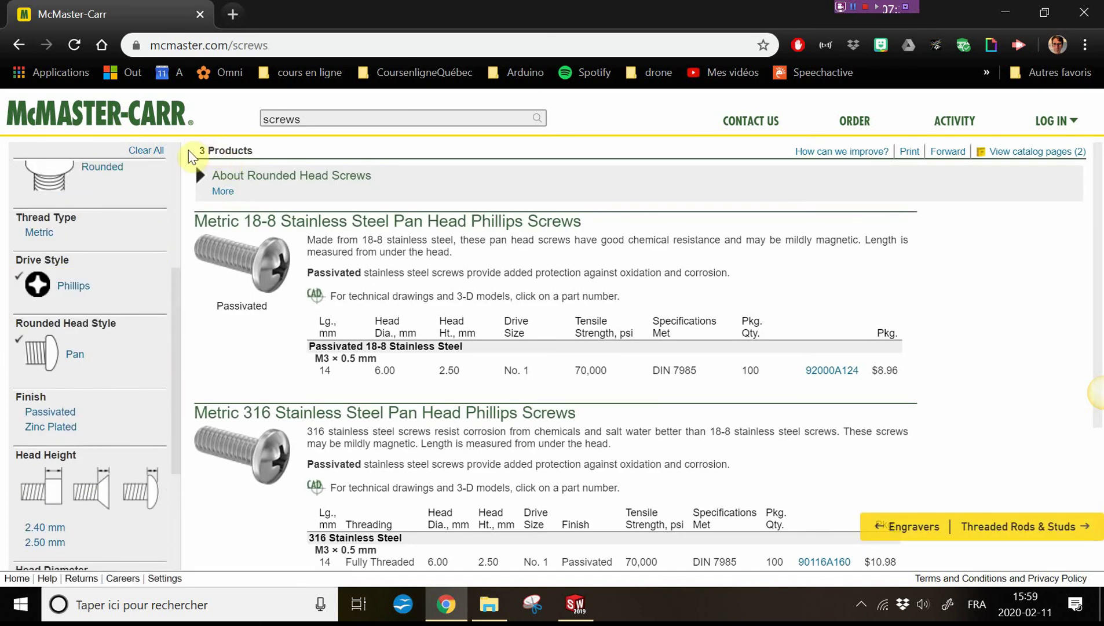
scroll(348, 327, down, 3)
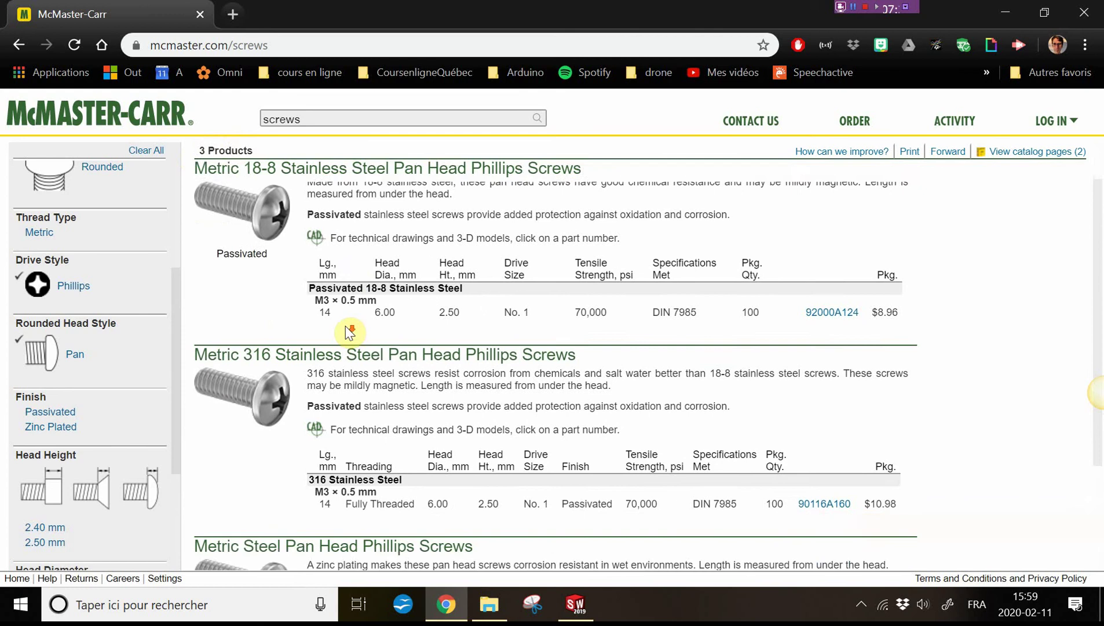
scroll(110, 379, down, 3)
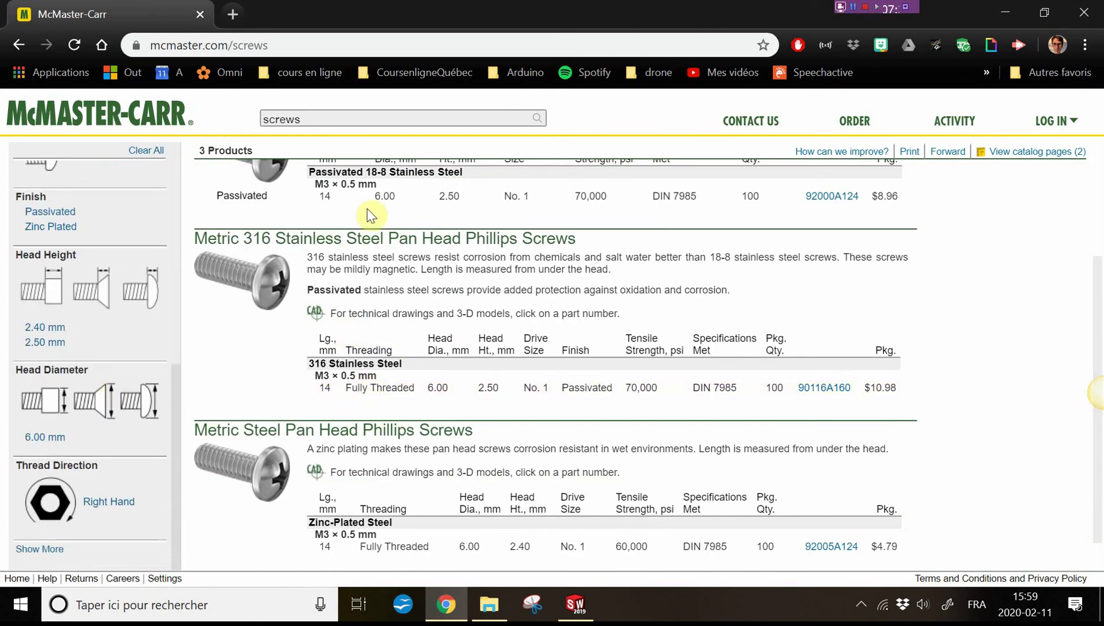
scroll(374, 445, up, 2)
scroll(371, 437, up, 1)
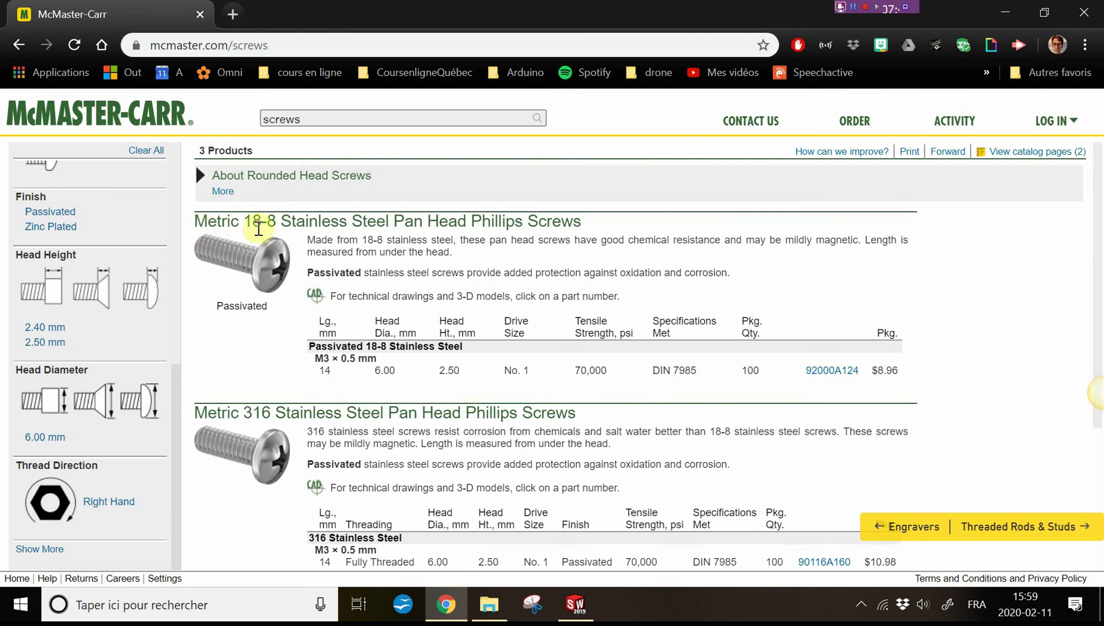
drag(252, 221, 288, 219)
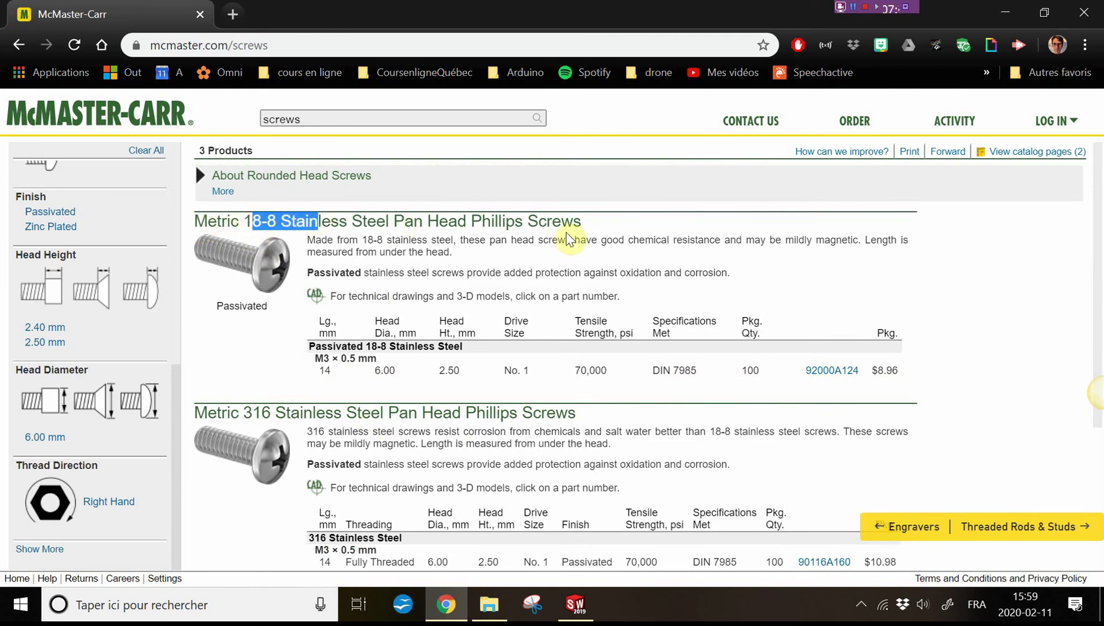
click(531, 273)
scroll(464, 307, down, 1)
drag(239, 354, 275, 354)
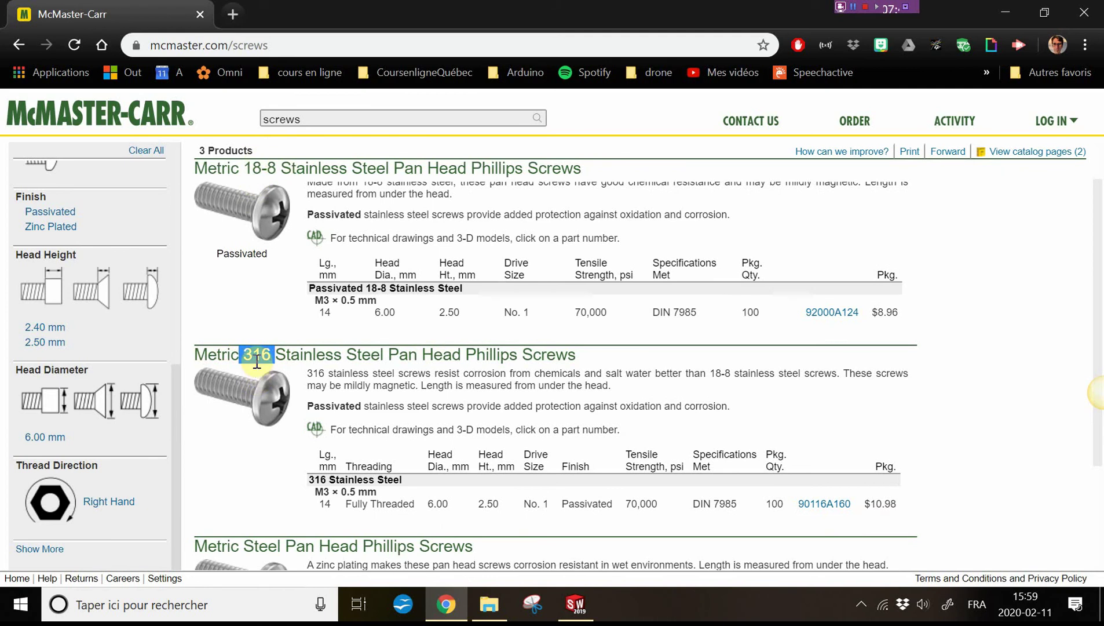
scroll(277, 414, down, 2)
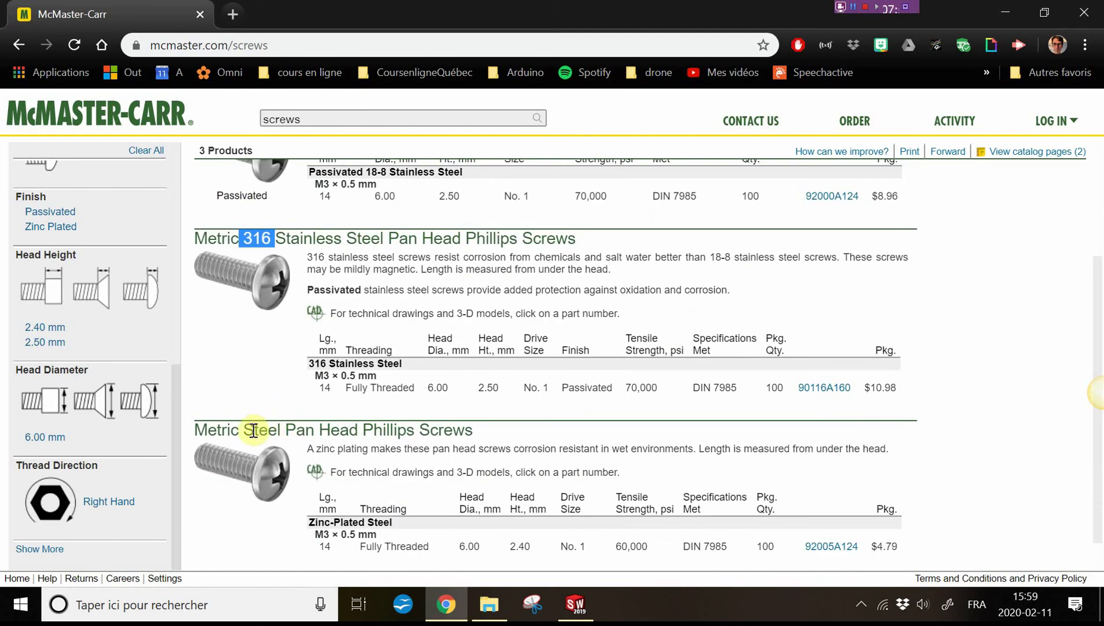
drag(243, 430, 296, 430)
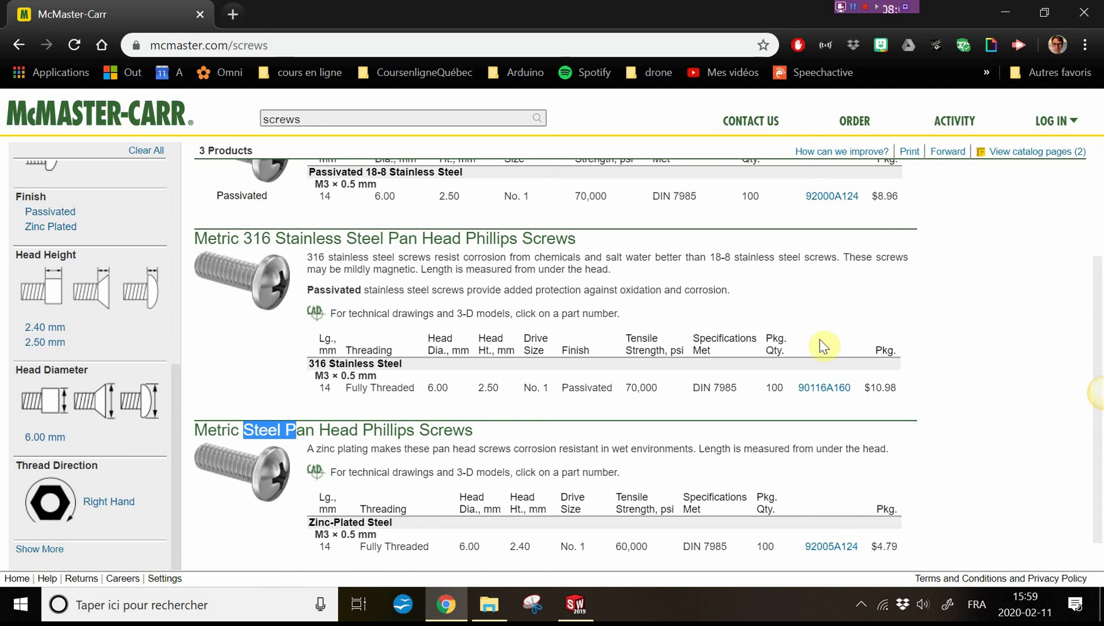
scroll(824, 342, down, 1)
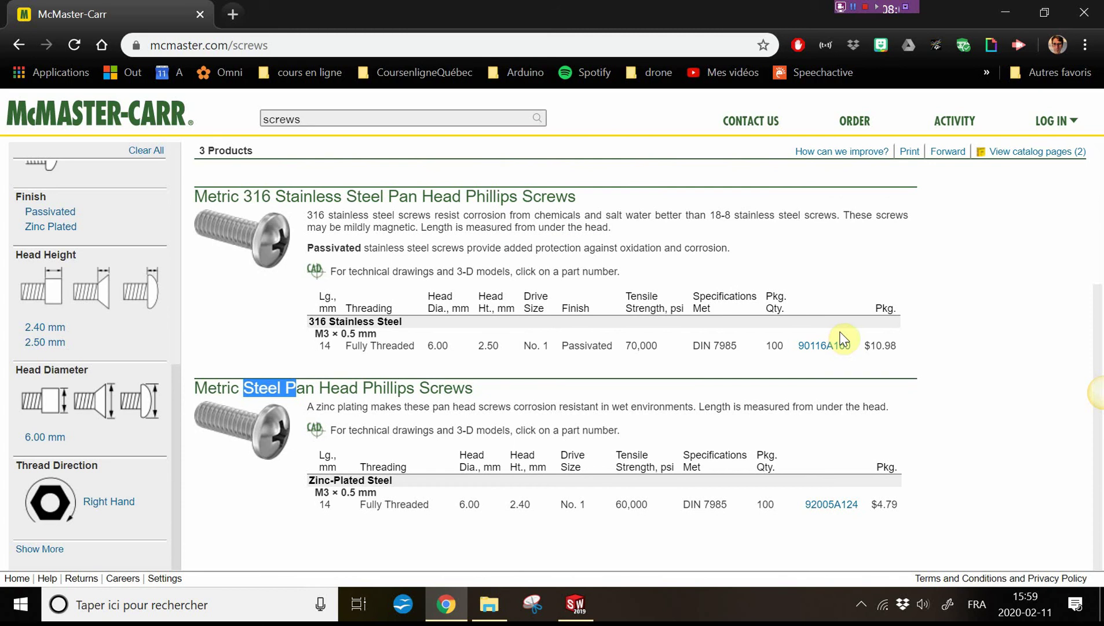
scroll(631, 322, up, 2)
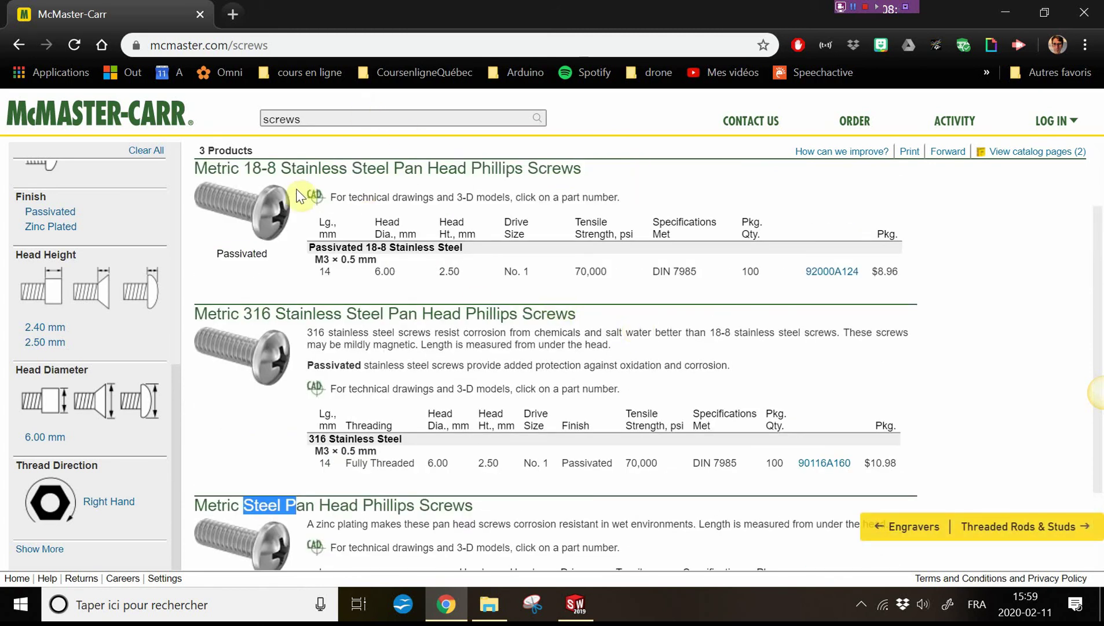
mouse_move(242, 211)
scroll(320, 388, down, 2)
Open steel screw 92005A124's product page and show its drawing (6 mm head, 14 mm length)
click(495, 433)
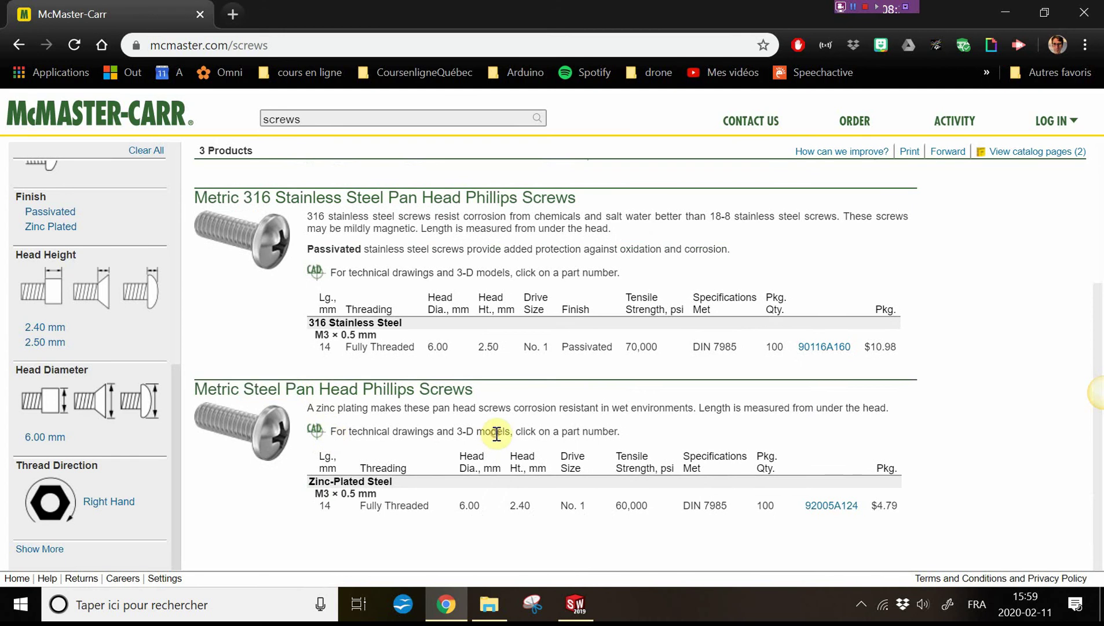
click(831, 506)
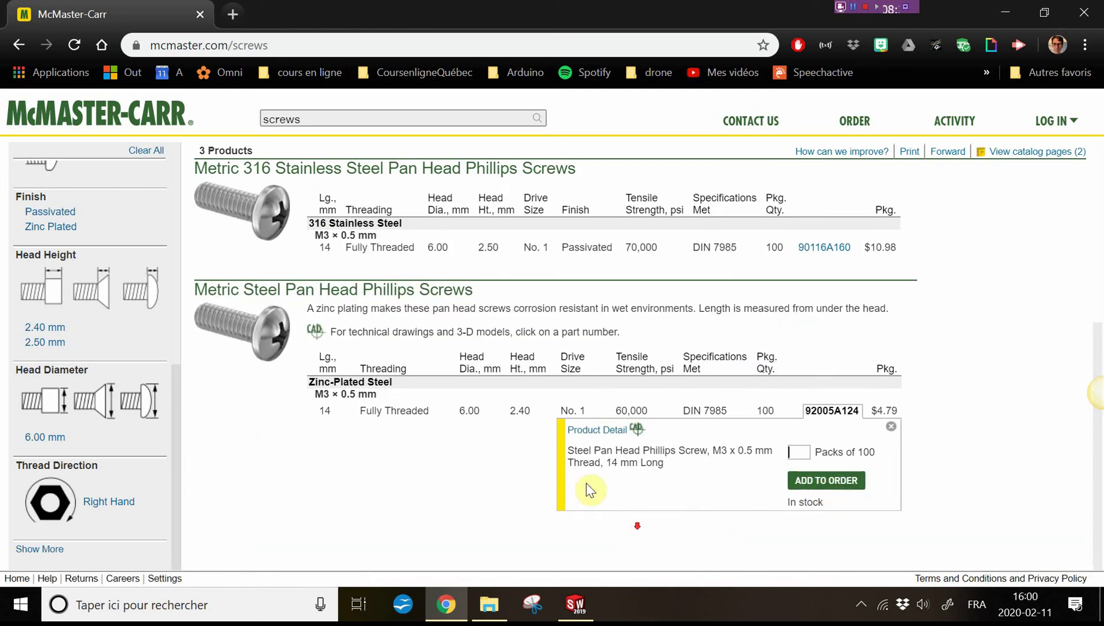
click(605, 432)
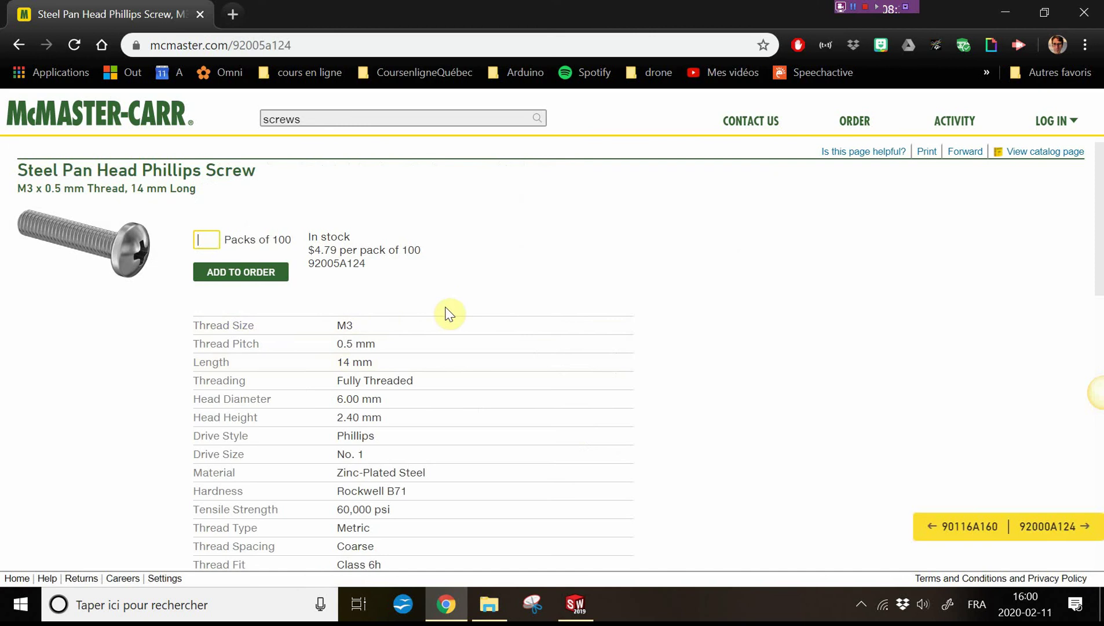
scroll(371, 290, down, 4)
scroll(342, 261, up, 4)
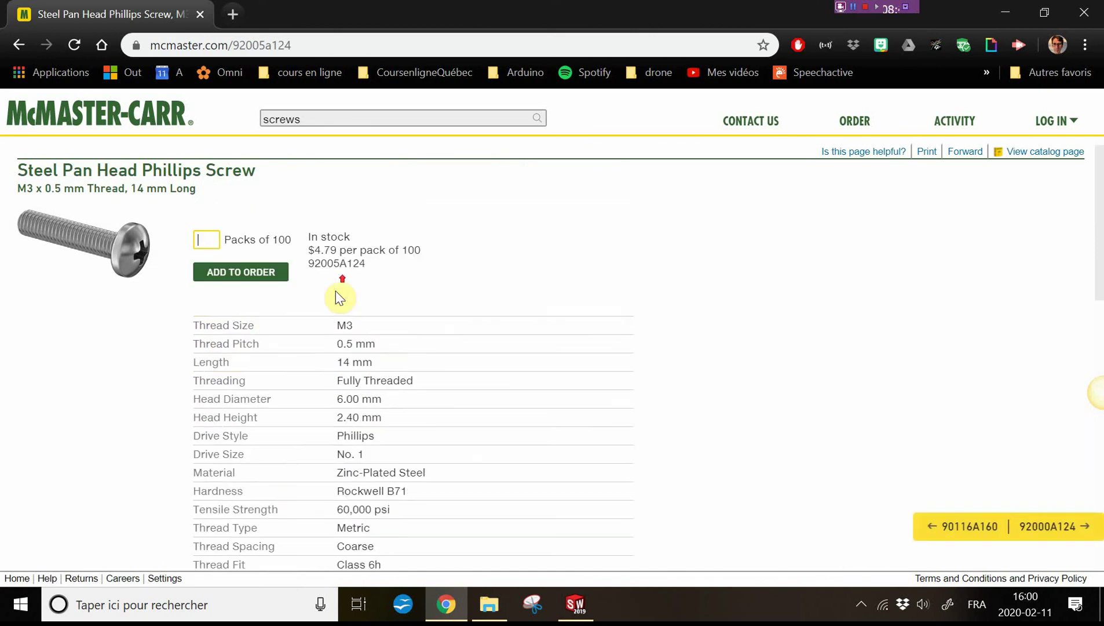
scroll(351, 347, down, 1)
scroll(364, 335, down, 3)
scroll(364, 335, down, 4)
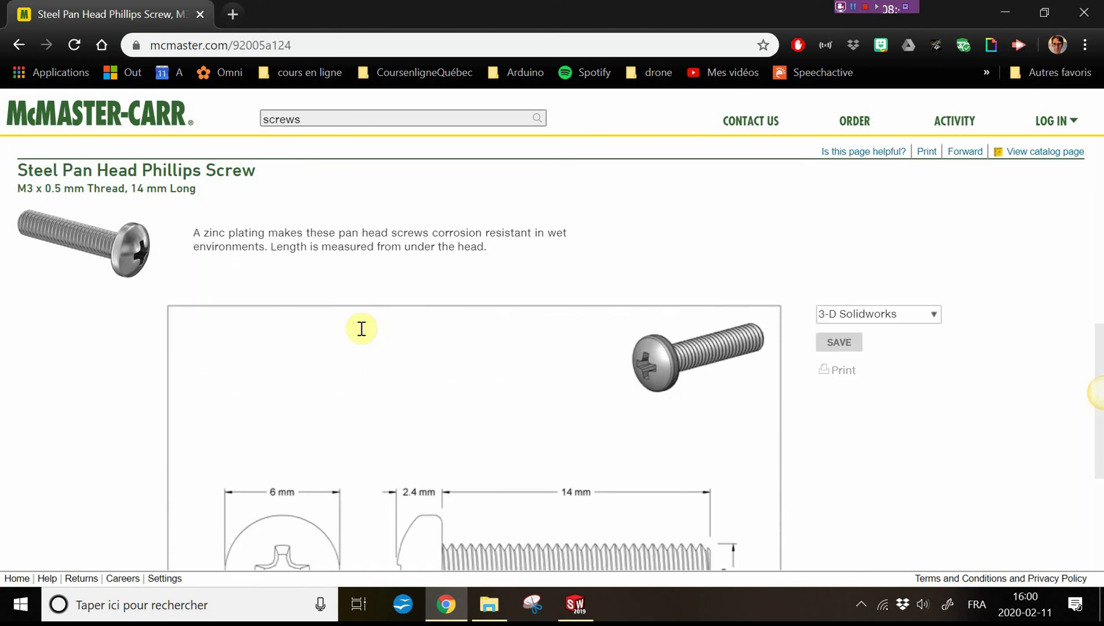
scroll(360, 328, down, 2)
scroll(362, 331, down, 1)
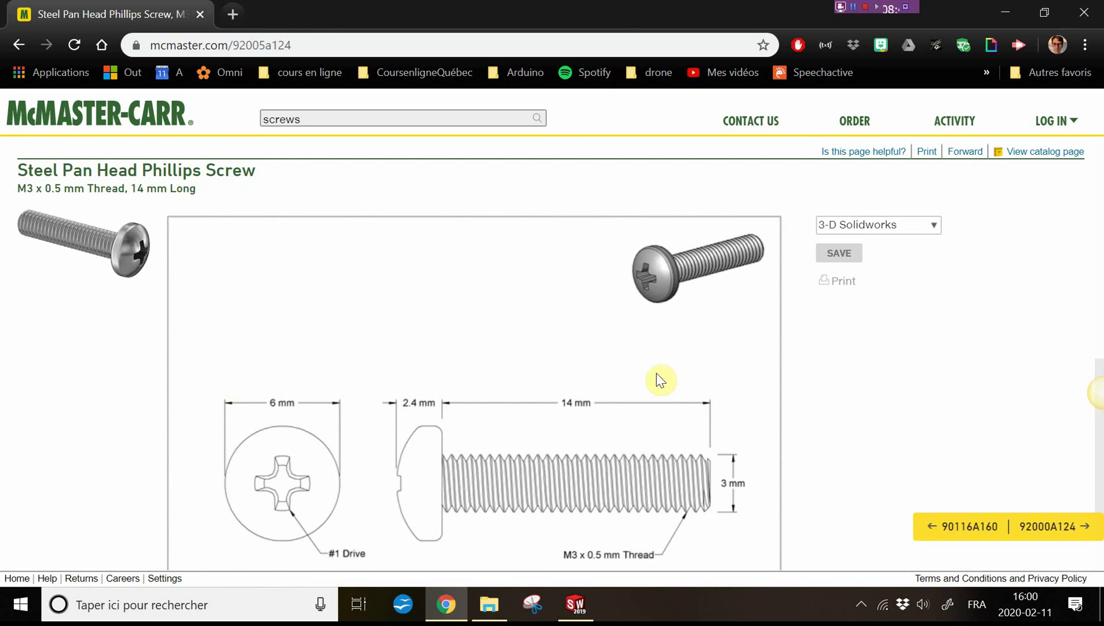
scroll(637, 365, down, 2)
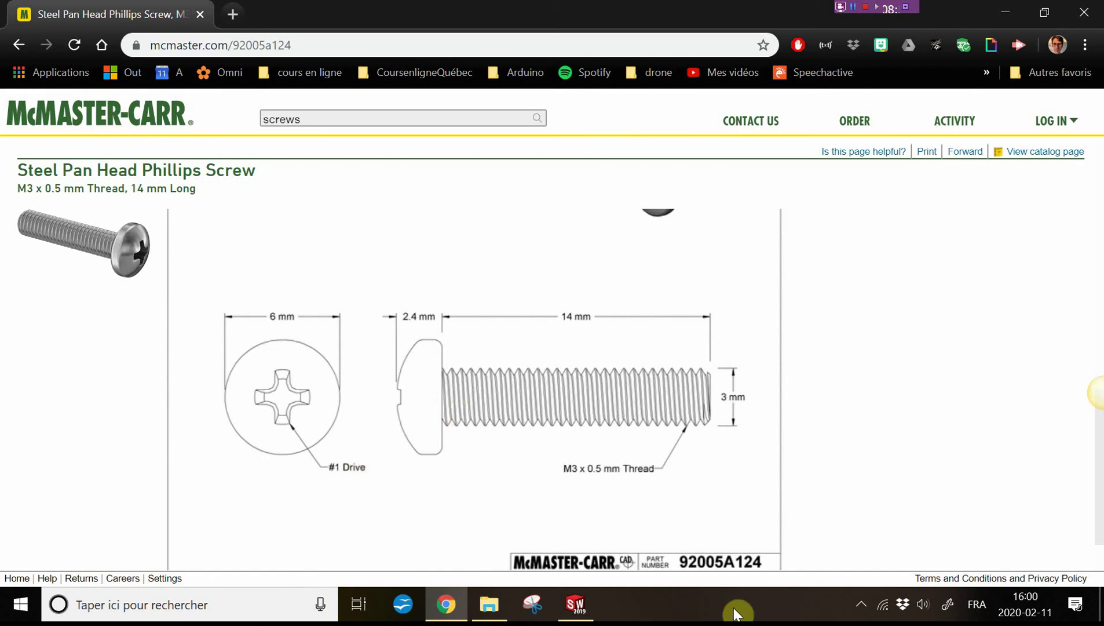
Measure the motor's mounting-hole counterbore at 6.20 mm diameter, then return to the screw page
click(587, 608)
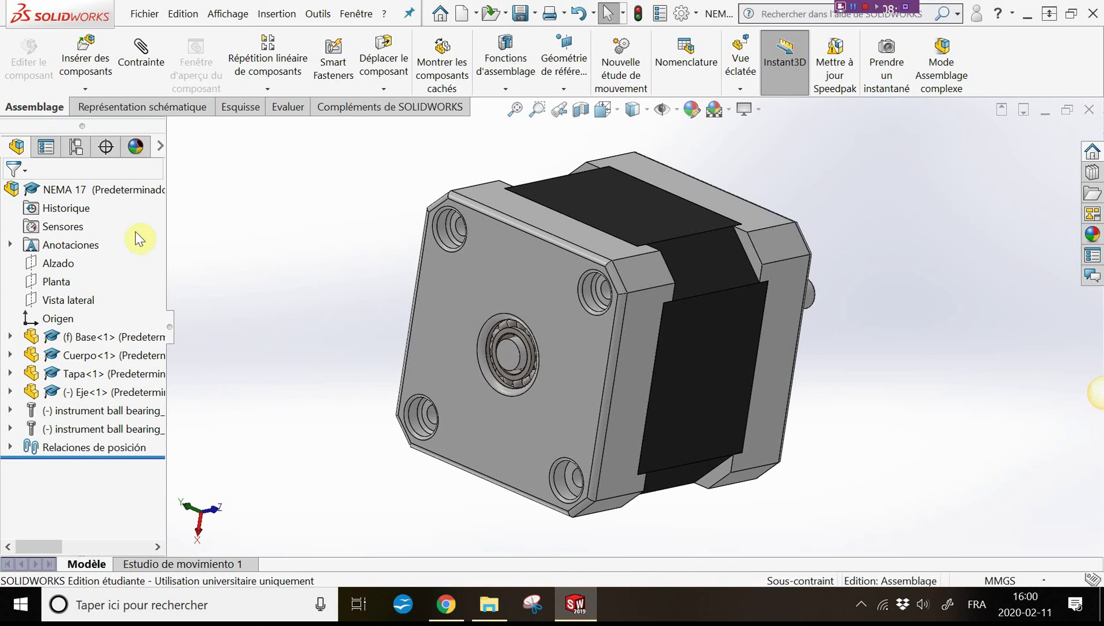
click(260, 55)
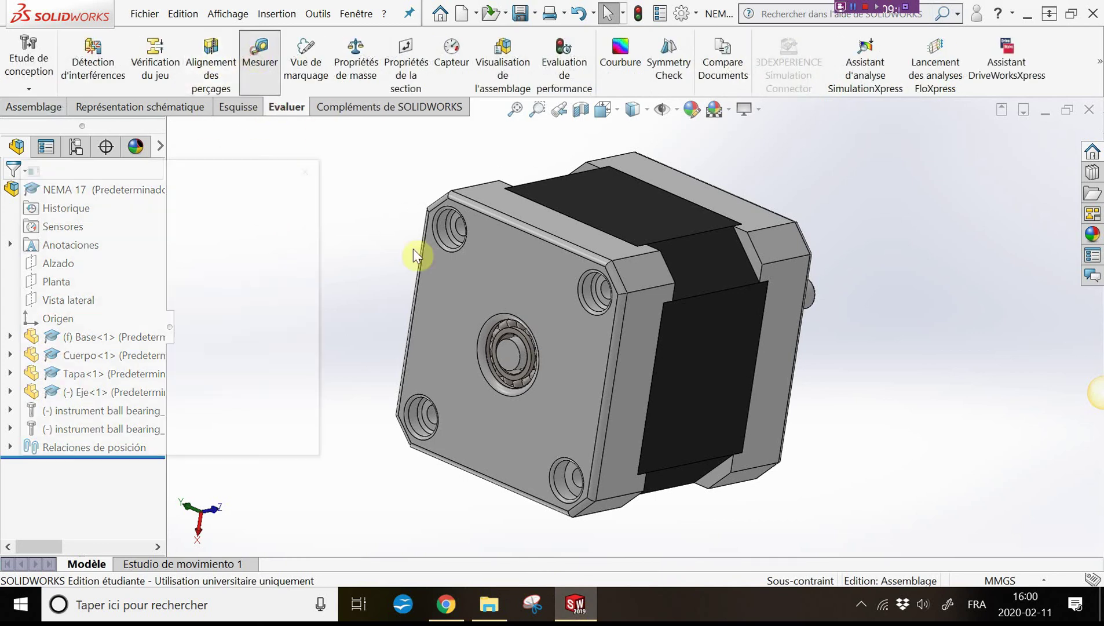
scroll(469, 220, down, 5)
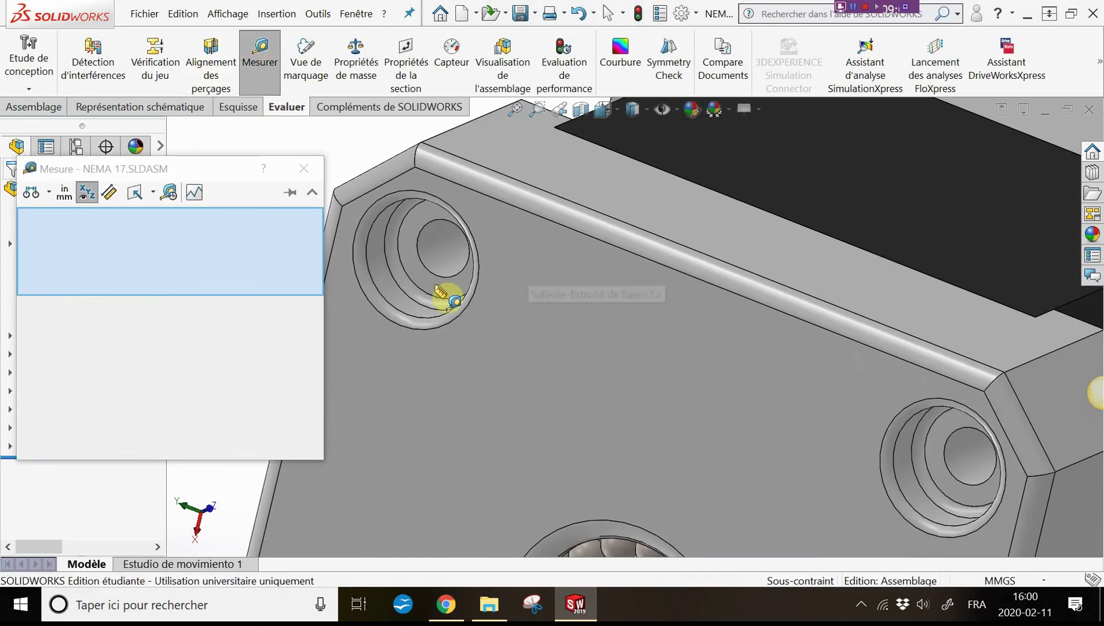
click(397, 298)
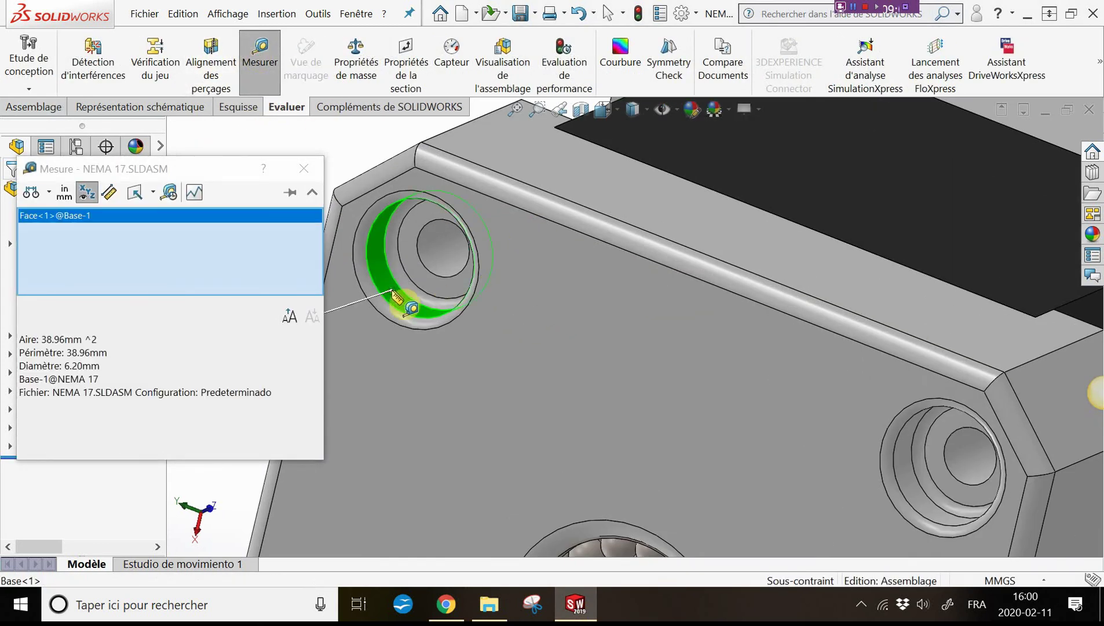
click(82, 365)
mouse_move(489, 604)
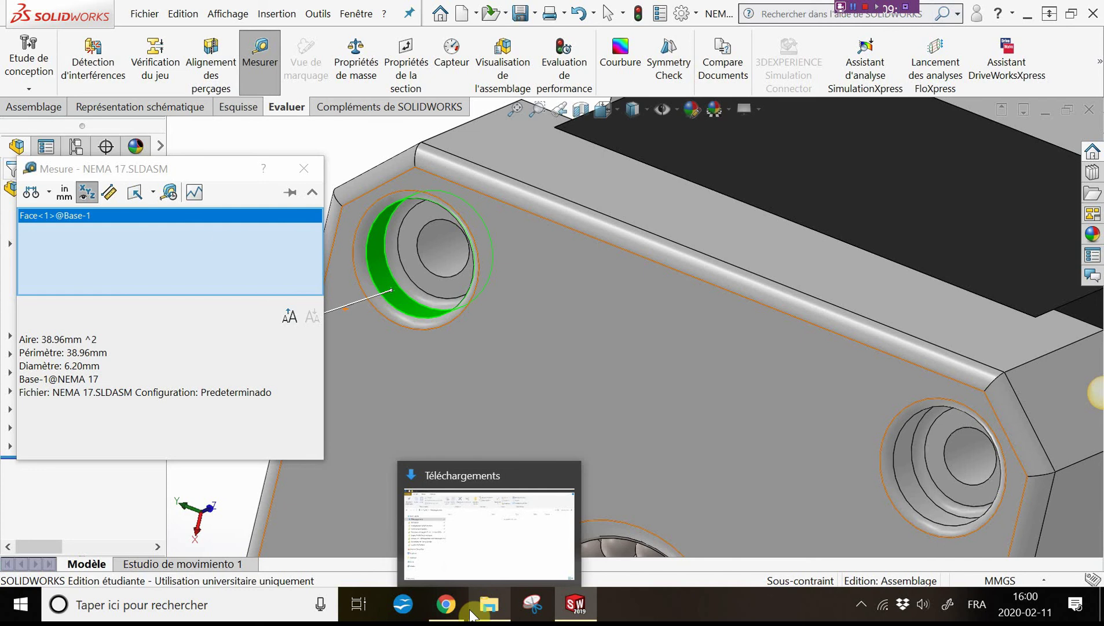
click(446, 604)
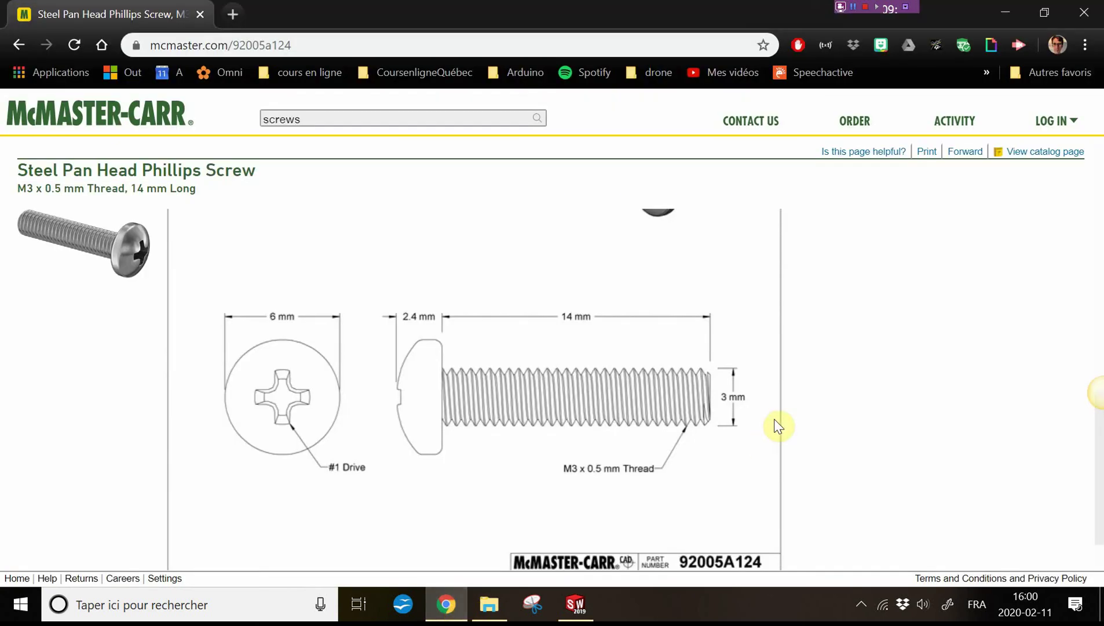
Download screw 92005A124 as a 3-D SOLIDWORKS SLDPRT model
scroll(788, 412, down, 1)
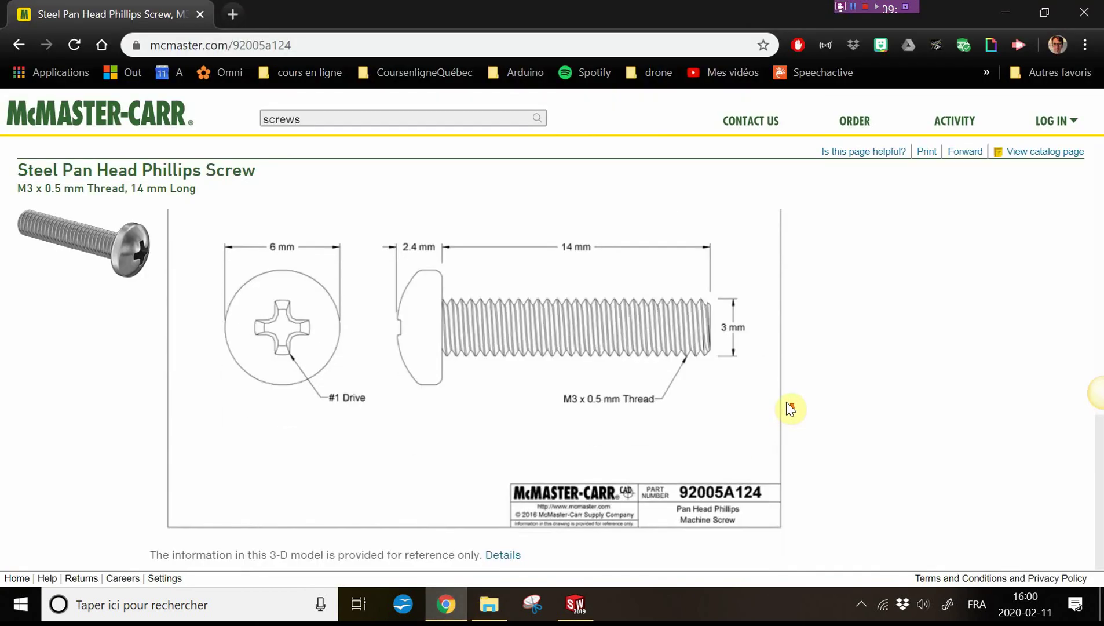
scroll(788, 411, up, 5)
scroll(788, 411, down, 1)
scroll(788, 411, down, 1)
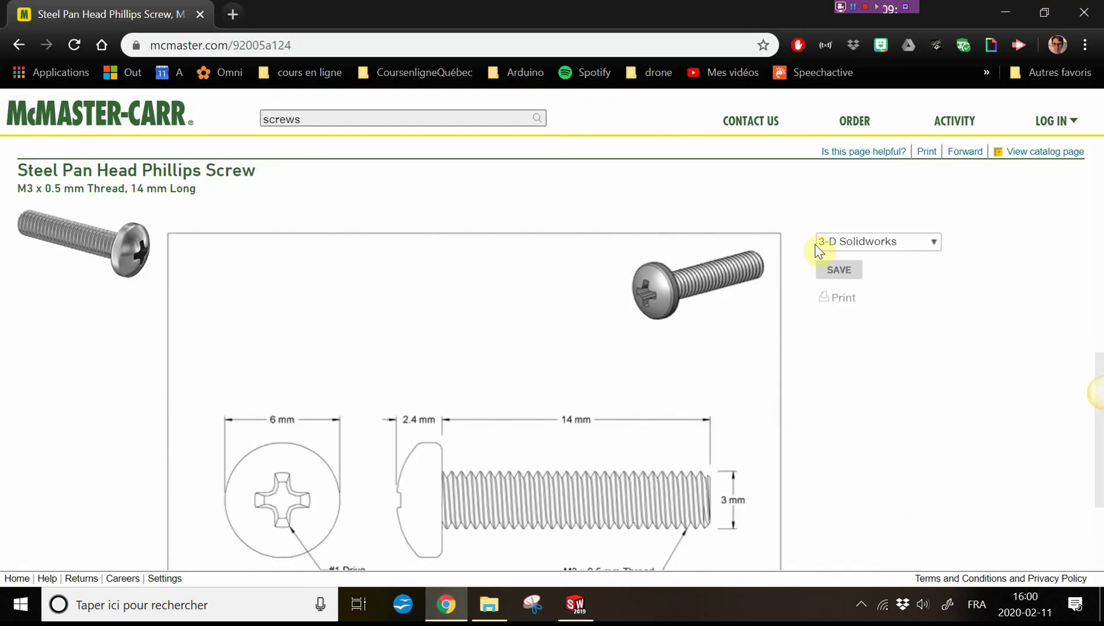
click(852, 243)
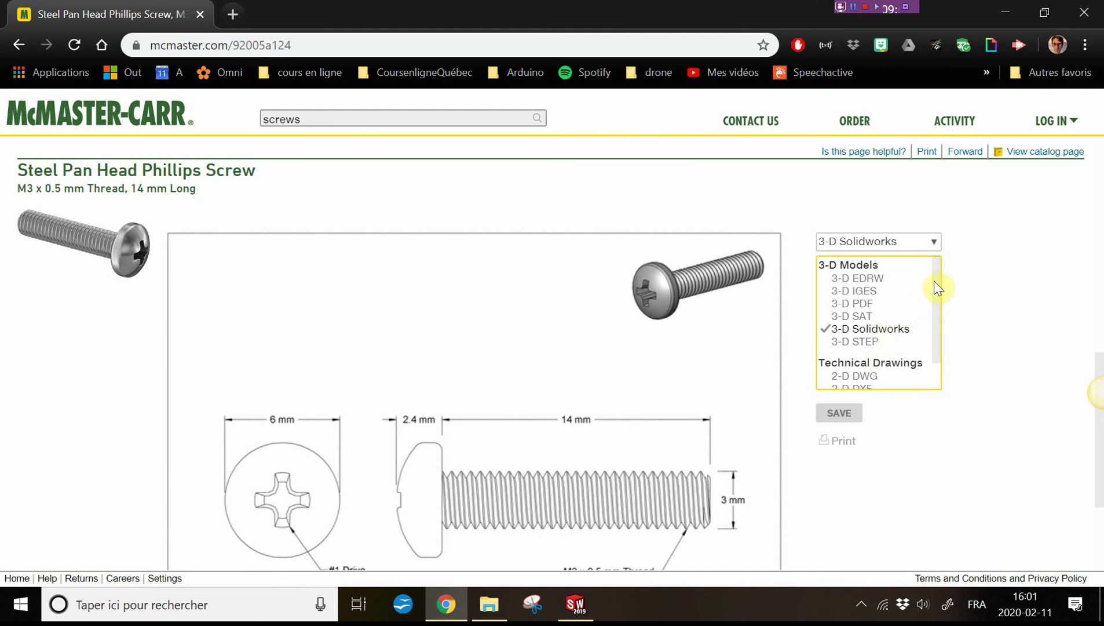
drag(936, 278, 942, 318)
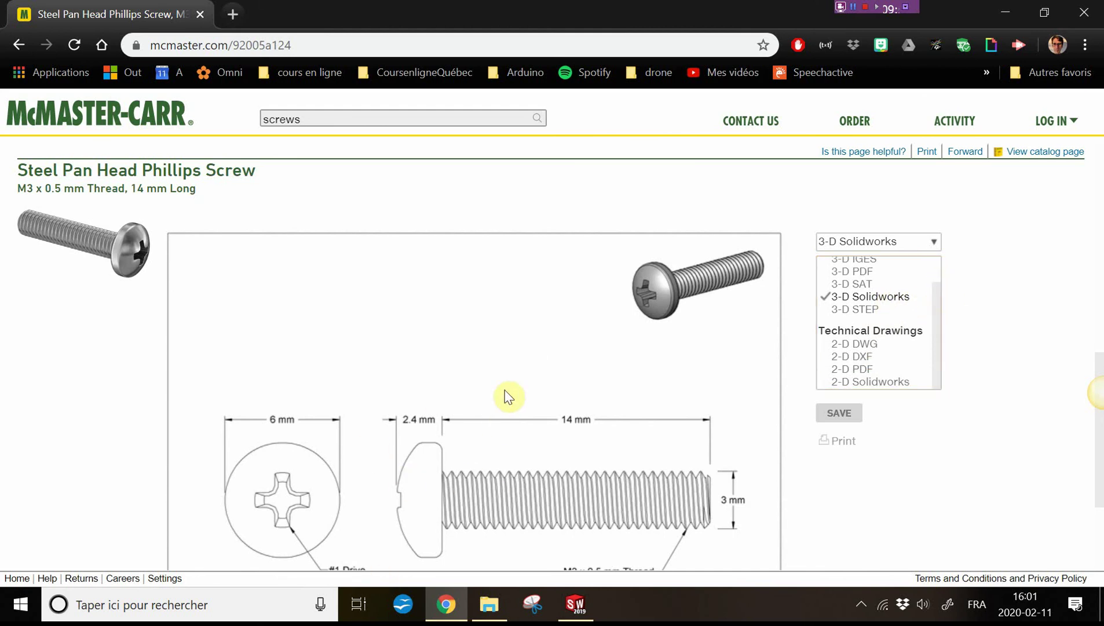
click(881, 303)
click(881, 303)
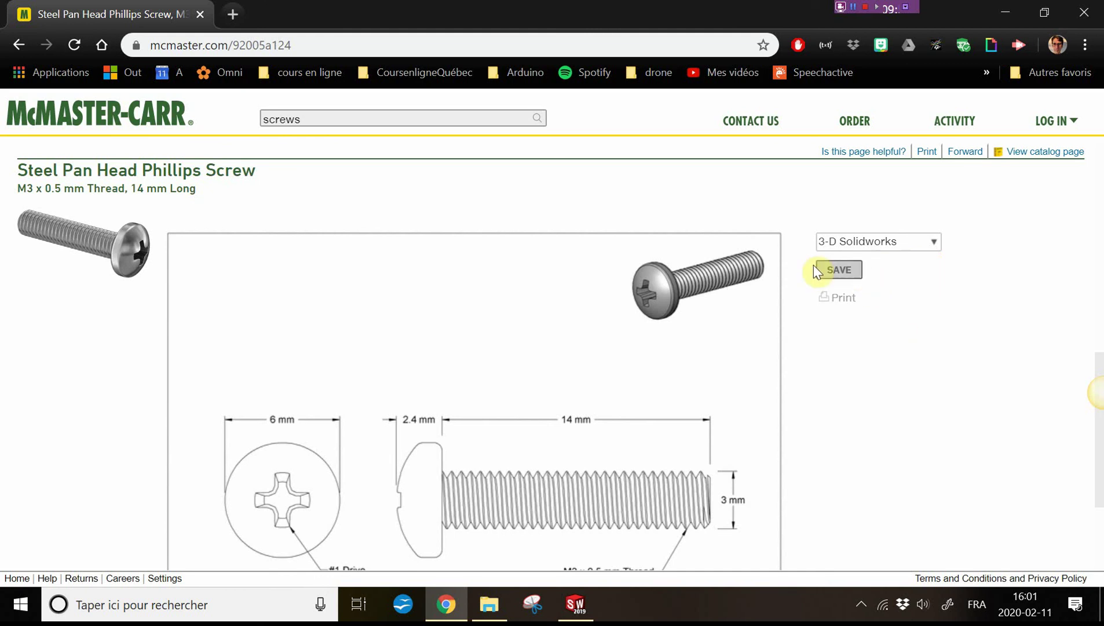
click(832, 273)
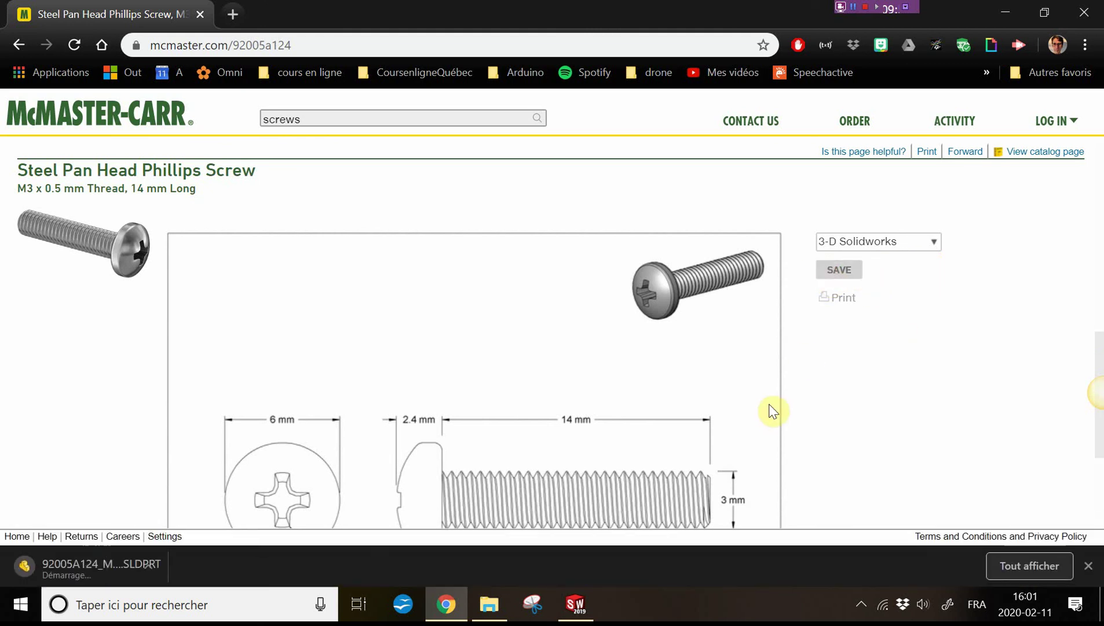
scroll(765, 412, down, 2)
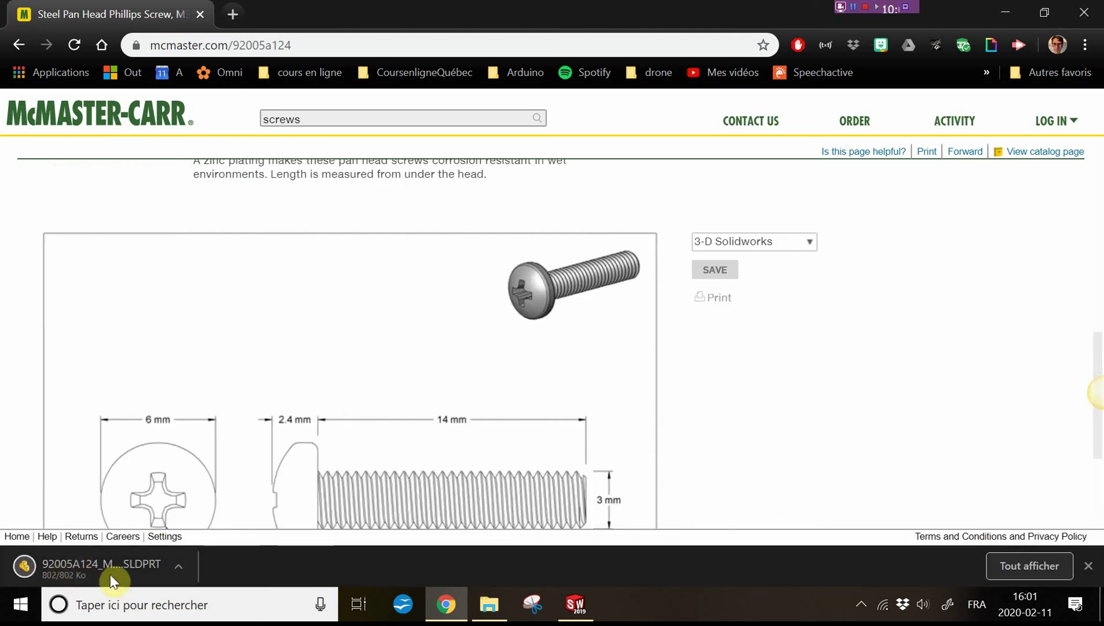
Open the downloaded 92005A124 SLDPRT from the Téléchargements folder in SOLIDWORKS
click(493, 583)
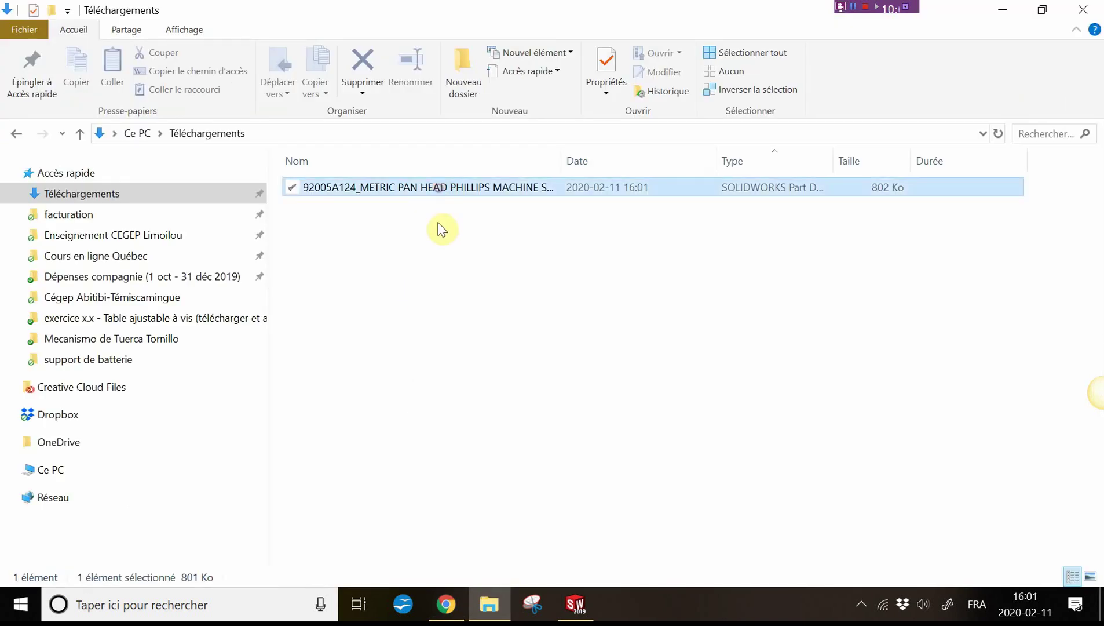
double_click(423, 188)
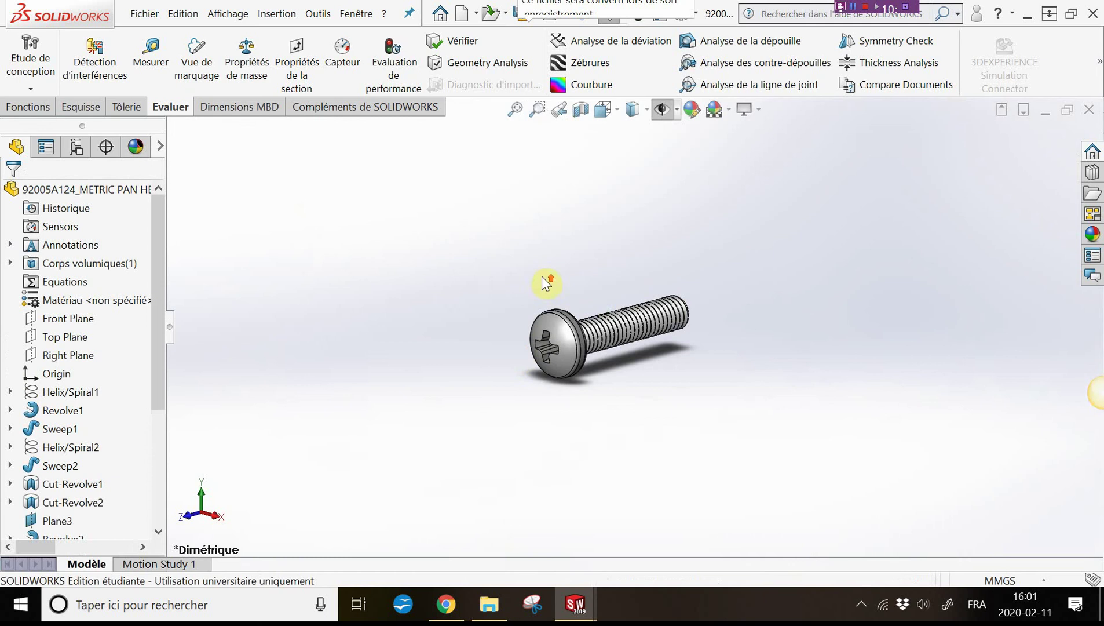
Tile the windows vertically and drag the 92005A124 screw into the NEMA 17 assembly
mouse_move(531, 341)
middle_down()
mouse_move(487, 382)
mouse_move(543, 360)
mouse_move(724, 379)
mouse_move(589, 419)
mouse_move(587, 389)
mouse_move(458, 466)
mouse_move(543, 439)
mouse_move(598, 451)
middle_up()
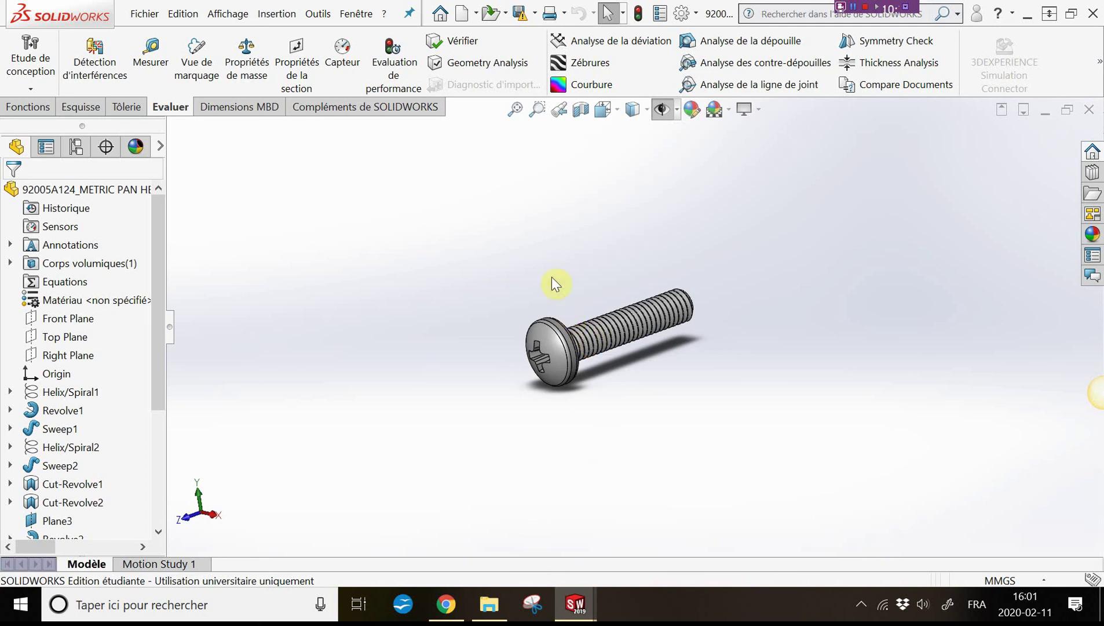
click(356, 14)
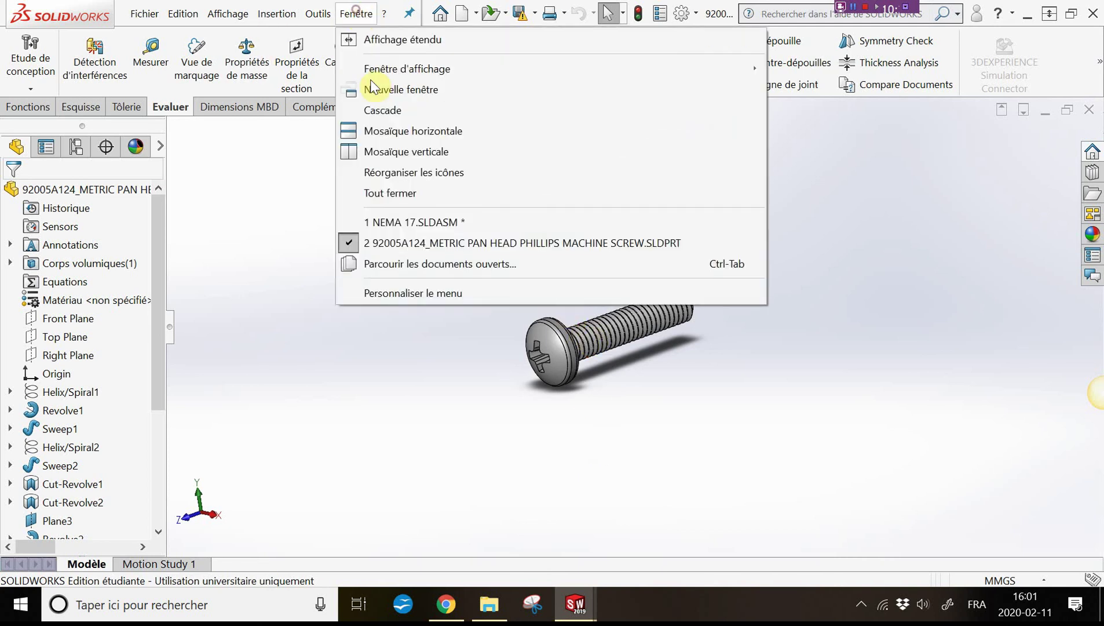
click(408, 153)
scroll(852, 346, up, 5)
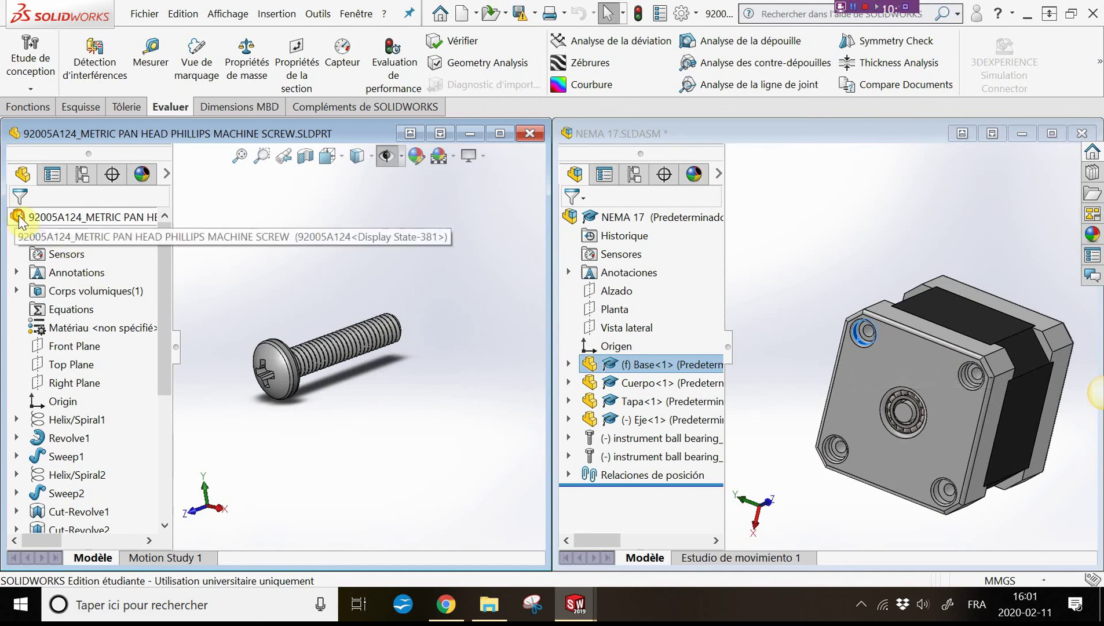
drag(23, 217, 798, 310)
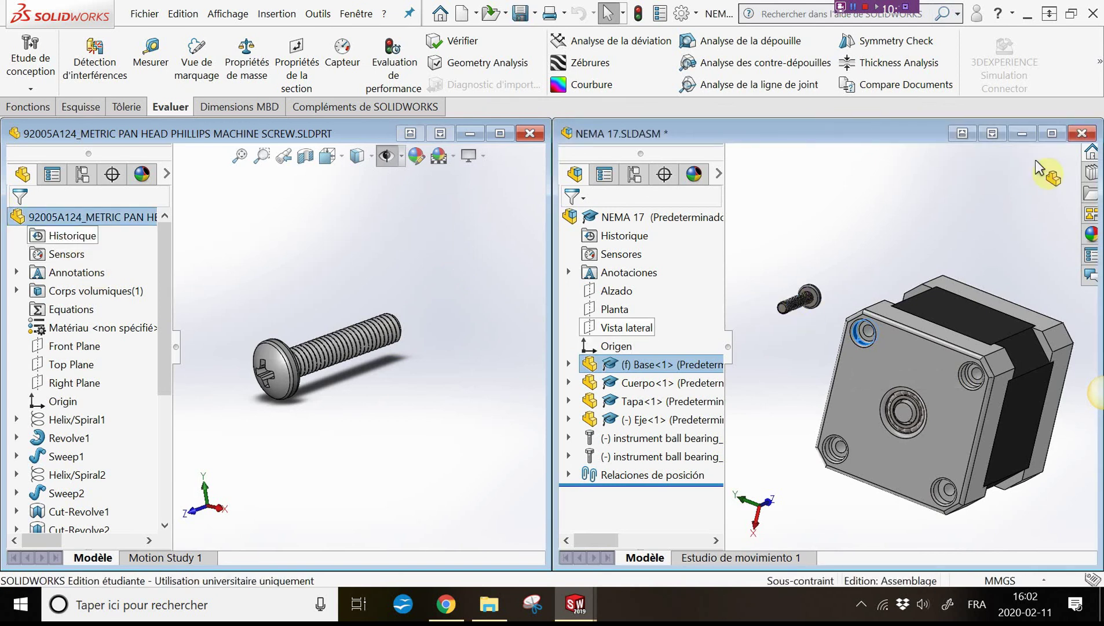
Mate the screw coaxial with a corner mounting hole, flipping its alignment so the shank enters
click(1053, 134)
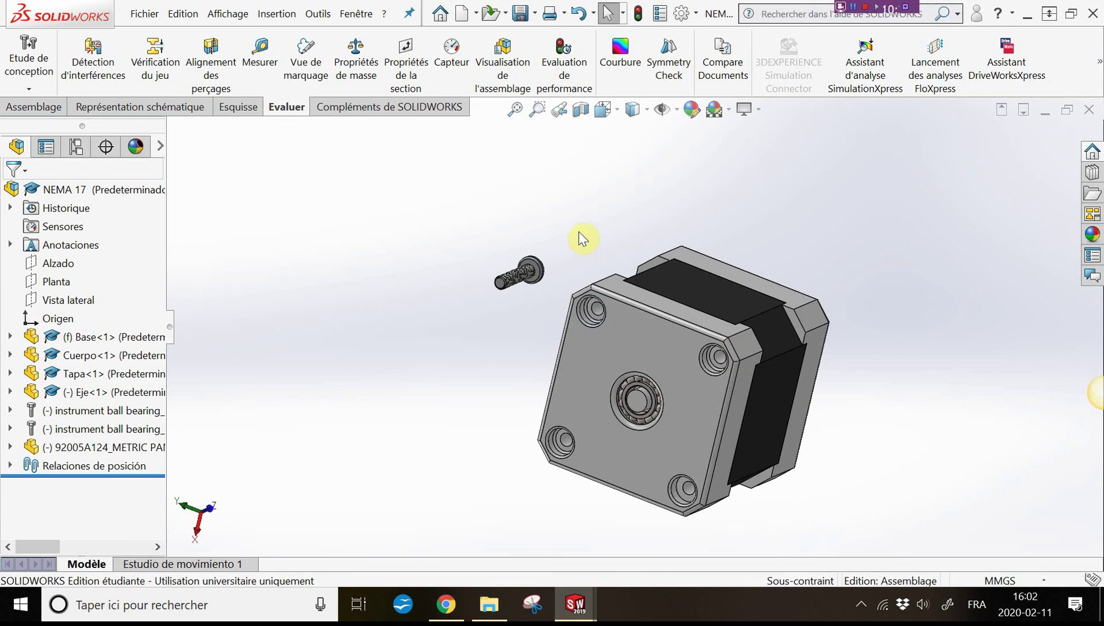
scroll(586, 335, down, 4)
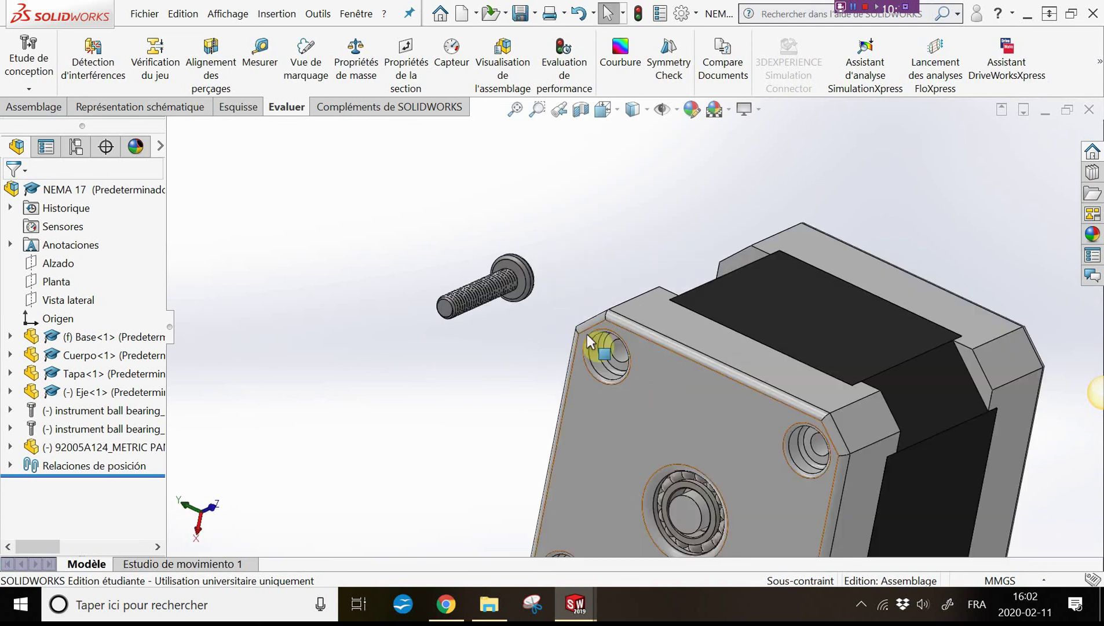
click(33, 107)
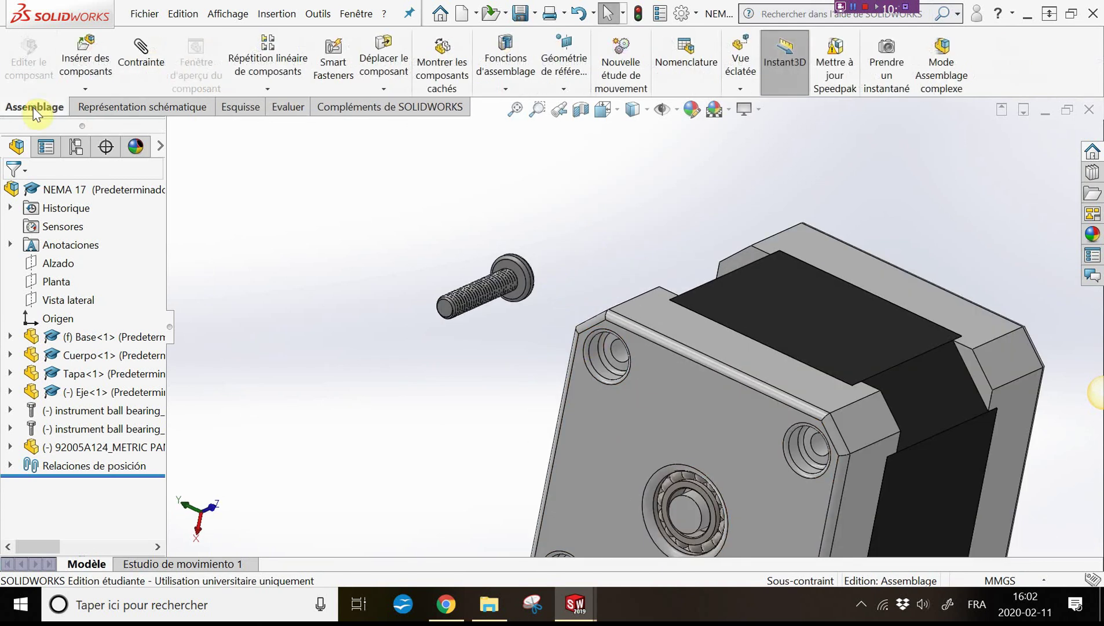
click(150, 58)
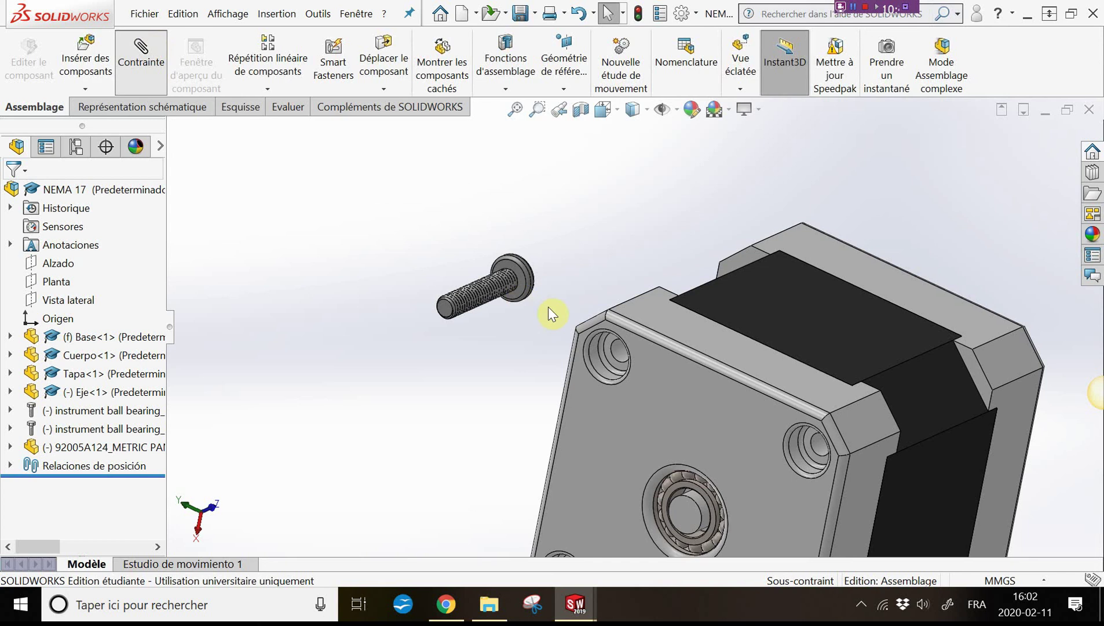
scroll(565, 295, down, 2)
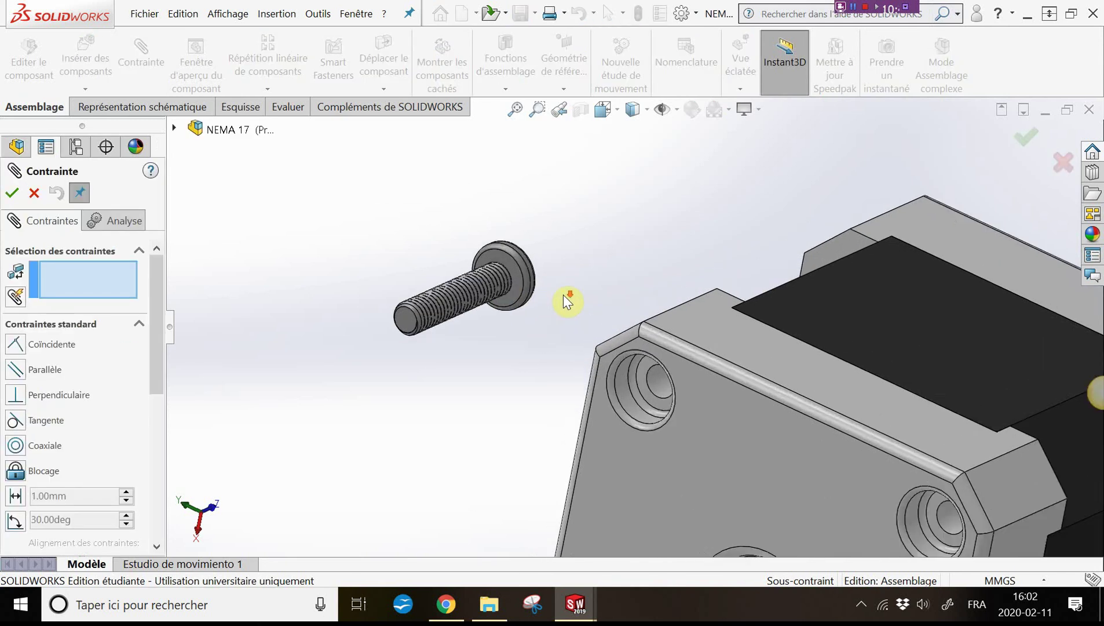
scroll(559, 294, down, 3)
scroll(542, 301, down, 3)
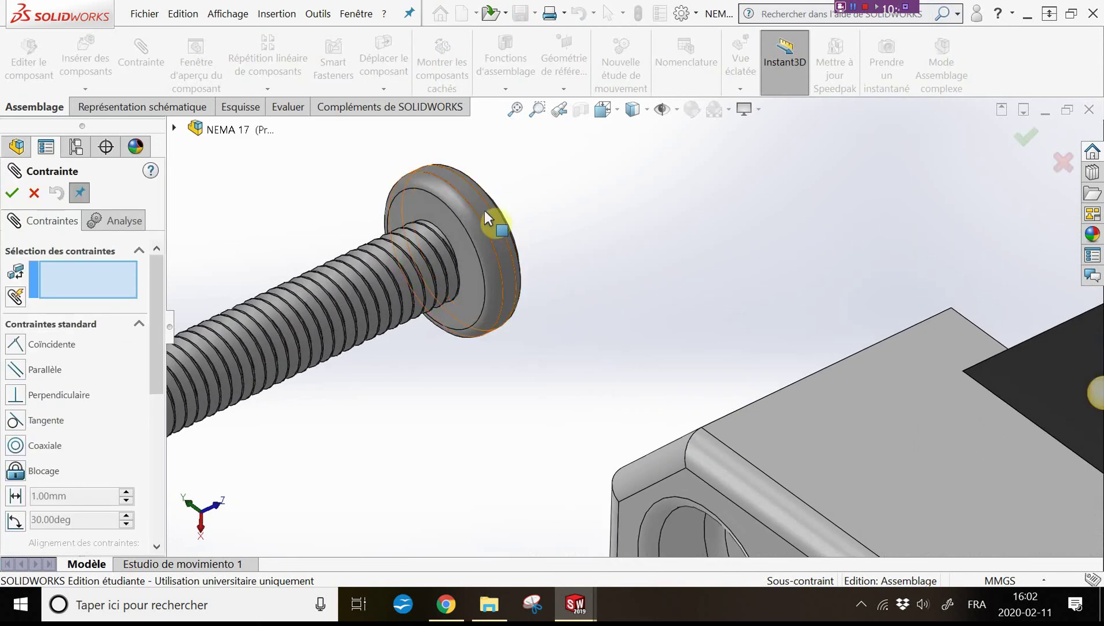
click(517, 300)
scroll(627, 433, up, 2)
scroll(666, 447, down, 2)
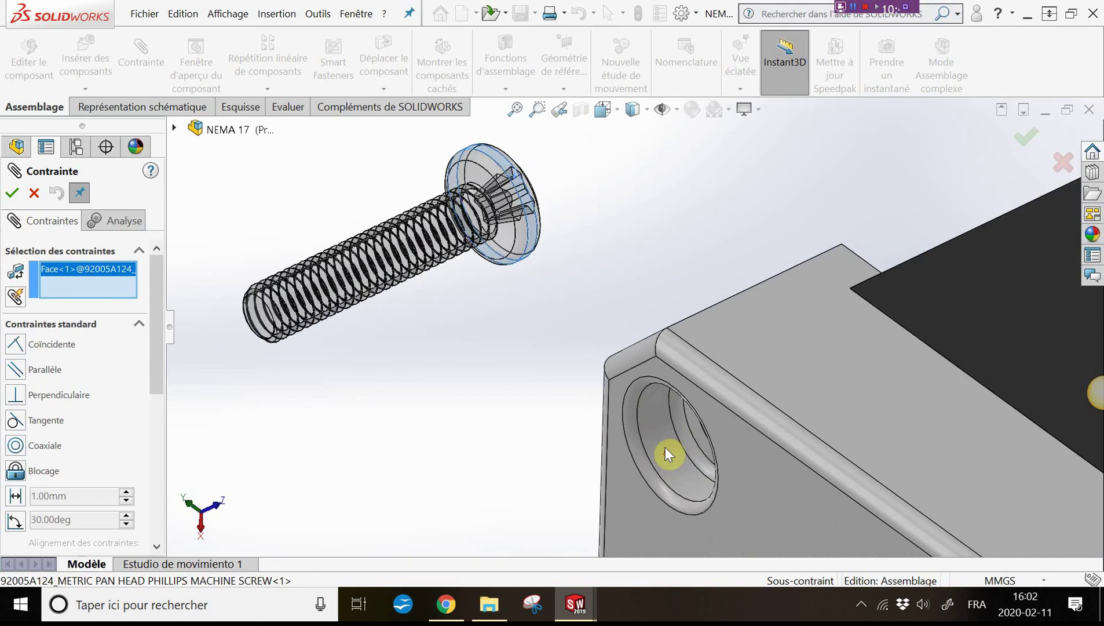
scroll(666, 450, down, 2)
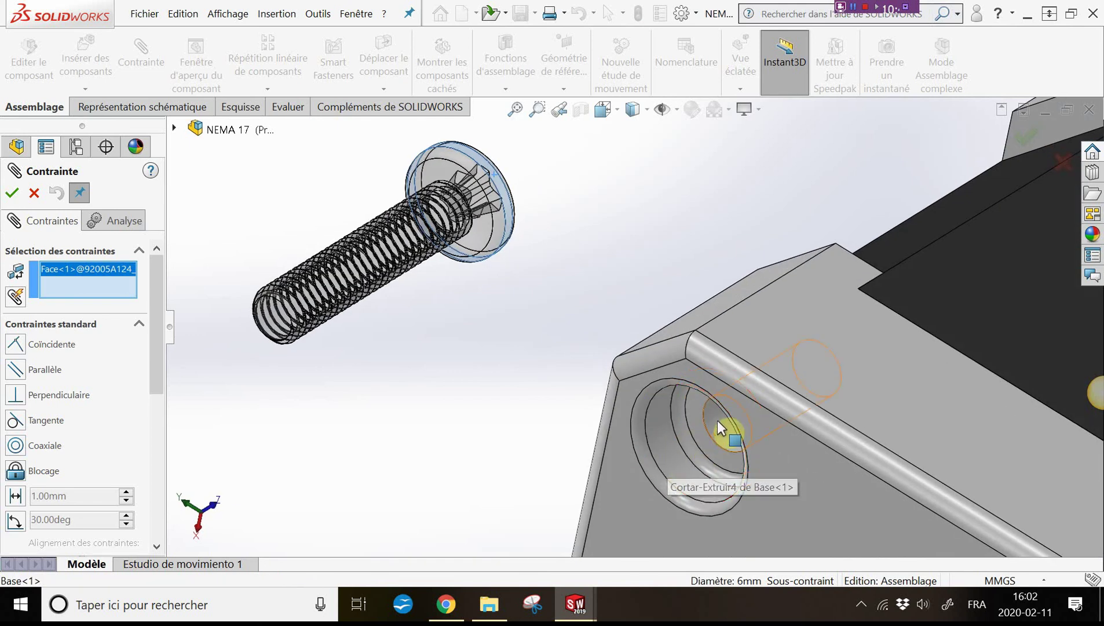
click(703, 421)
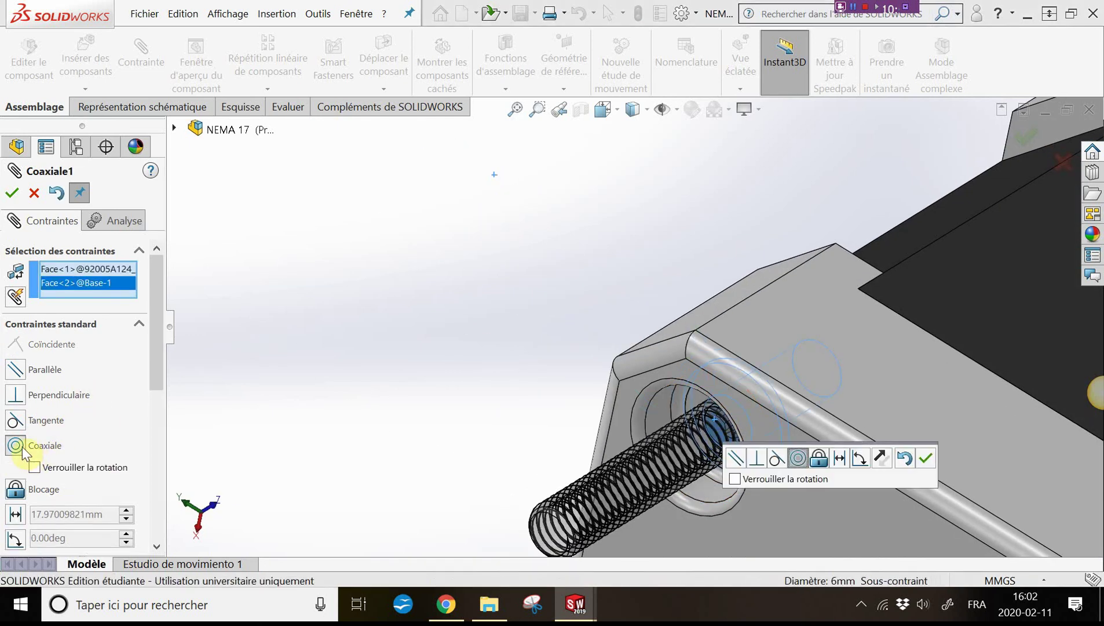
drag(153, 348, 158, 386)
scroll(155, 439, down, 3)
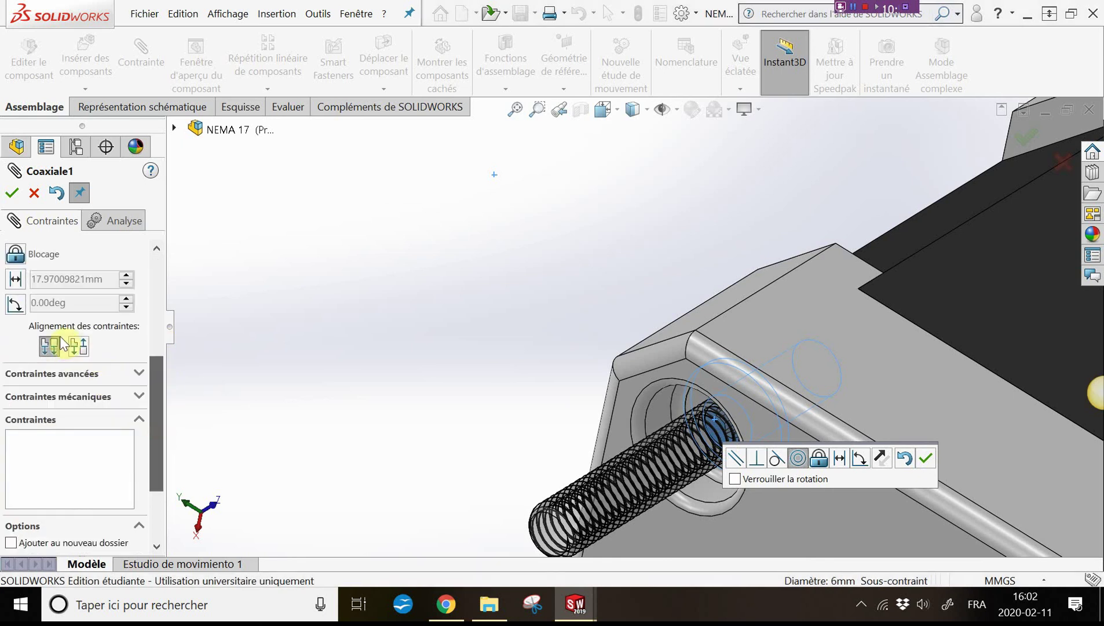
click(84, 345)
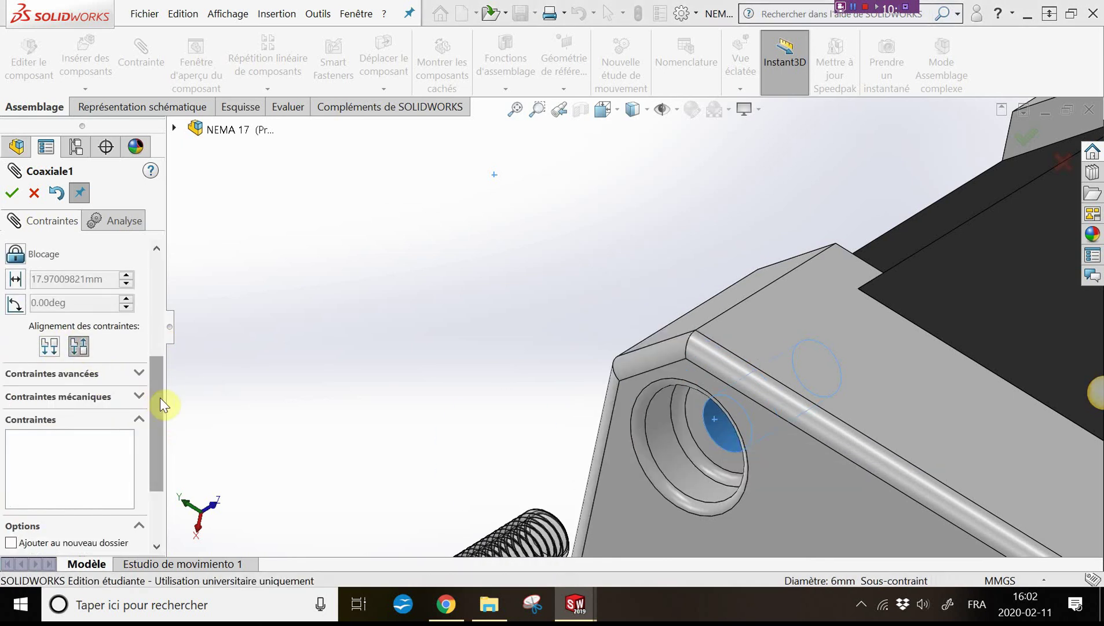
drag(161, 397, 157, 337)
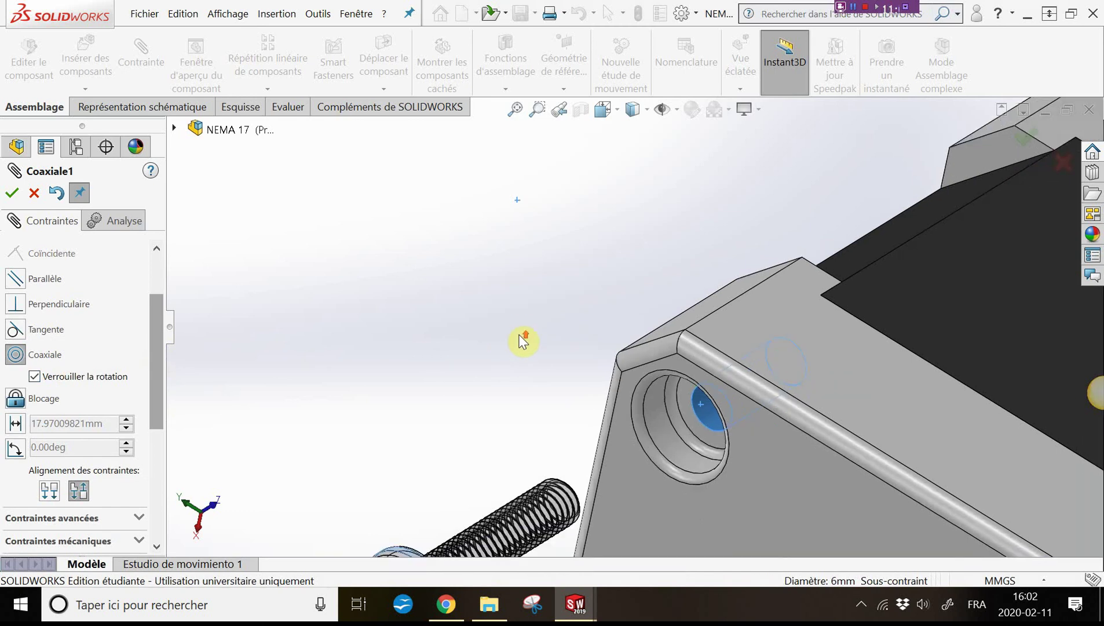
click(20, 199)
Add a coincident mate between the hole rim and the screw head underside
scroll(655, 398, down, 5)
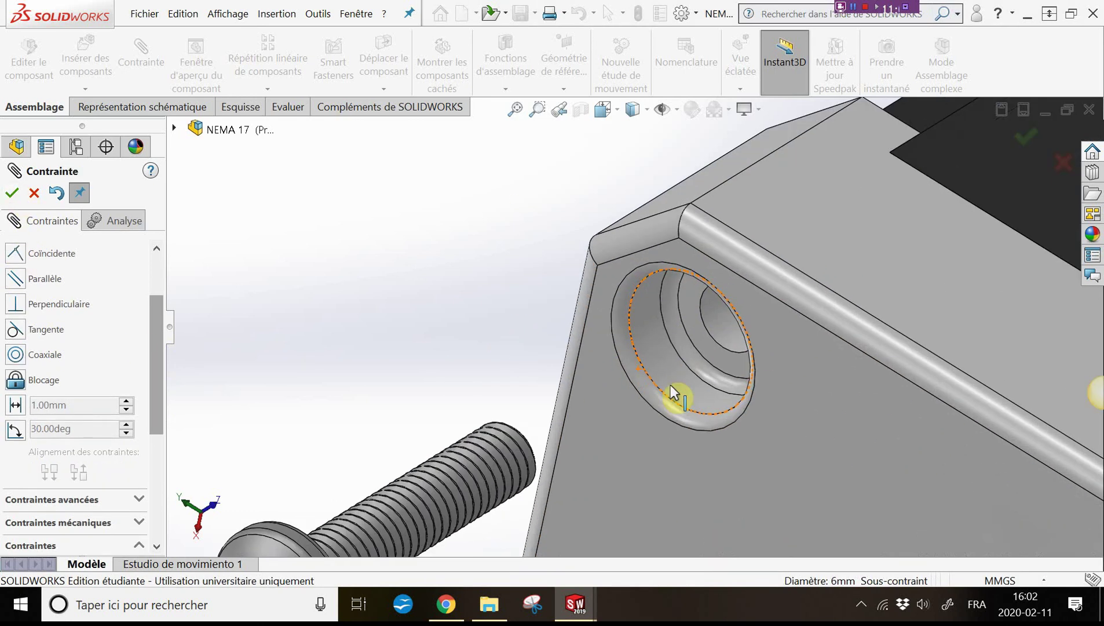
click(710, 357)
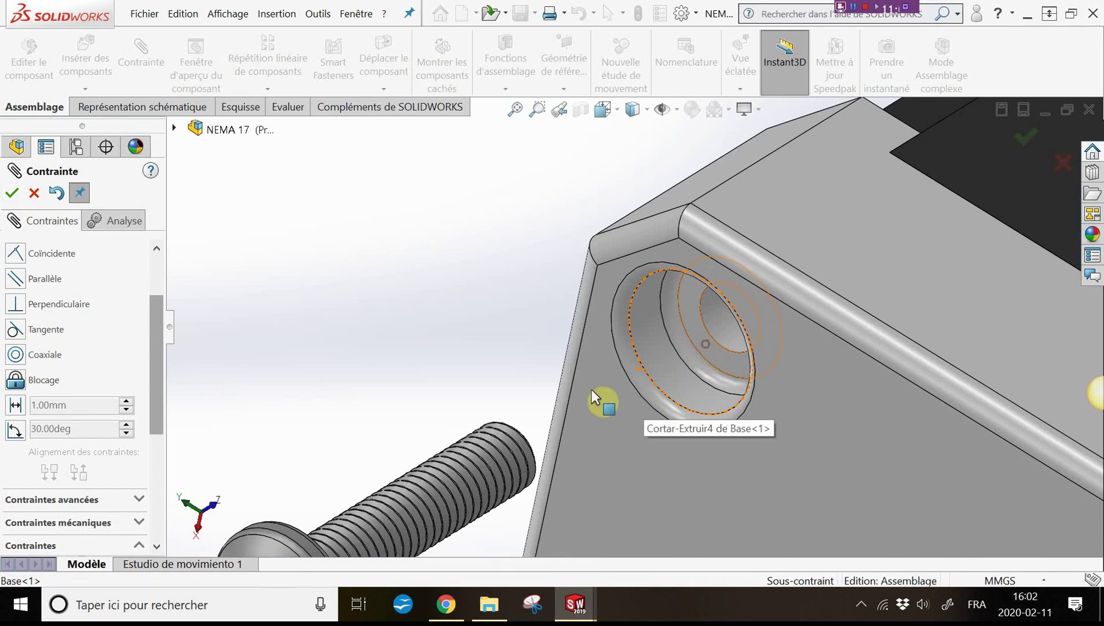
scroll(585, 395, up, 3)
scroll(577, 392, up, 2)
scroll(487, 404, down, 3)
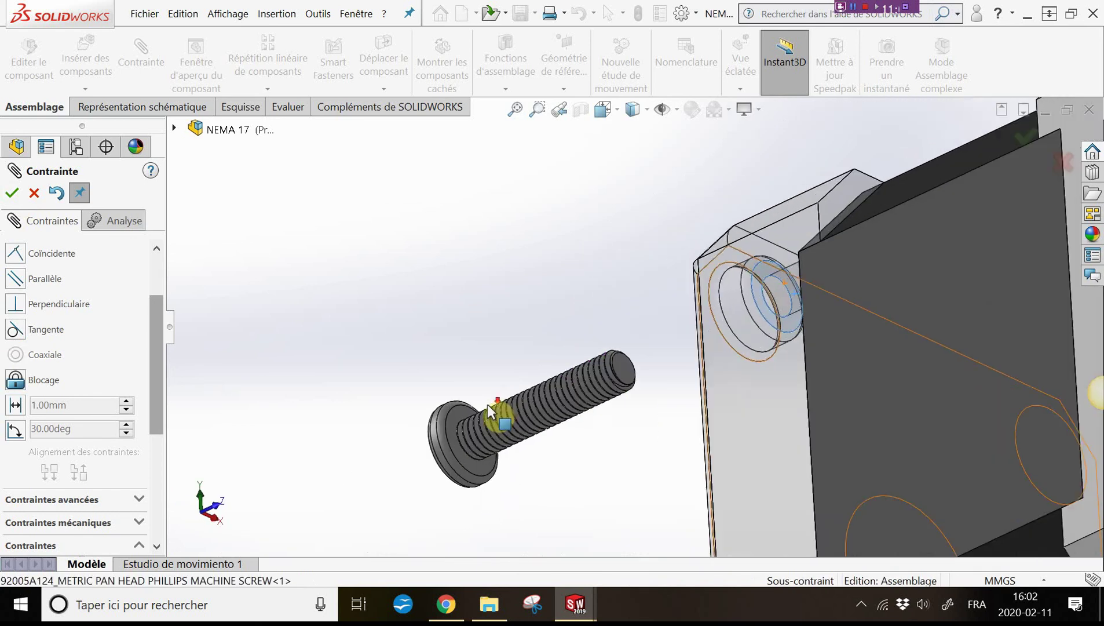
scroll(471, 404, down, 3)
scroll(471, 404, down, 2)
click(632, 404)
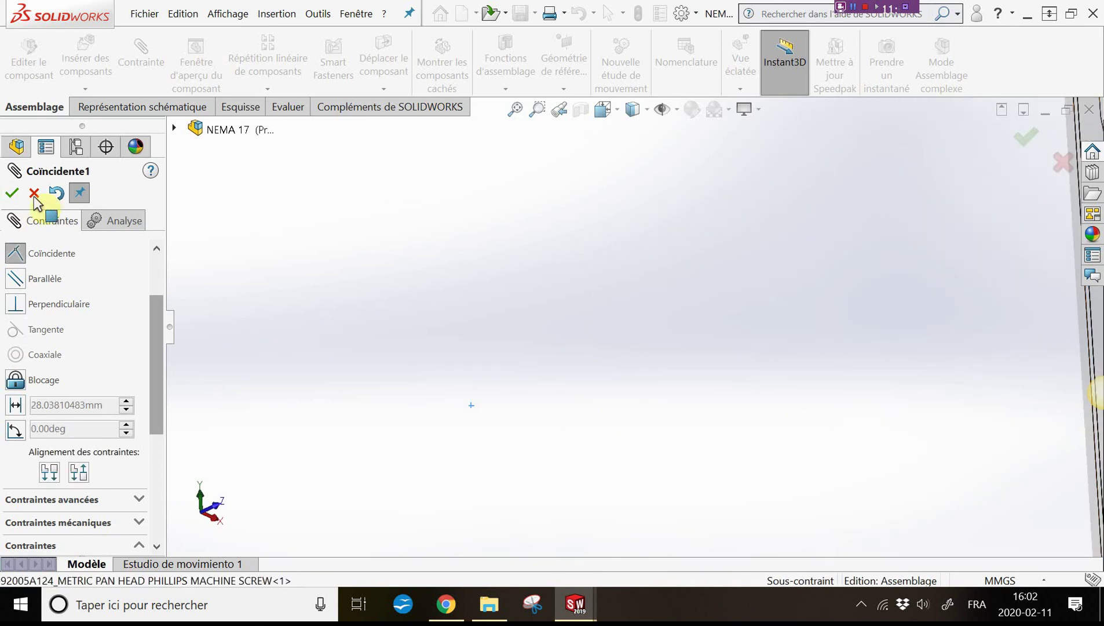
mouse_move(467, 316)
middle_down()
mouse_move(696, 342)
mouse_move(759, 316)
mouse_move(774, 292)
mouse_move(764, 327)
middle_up()
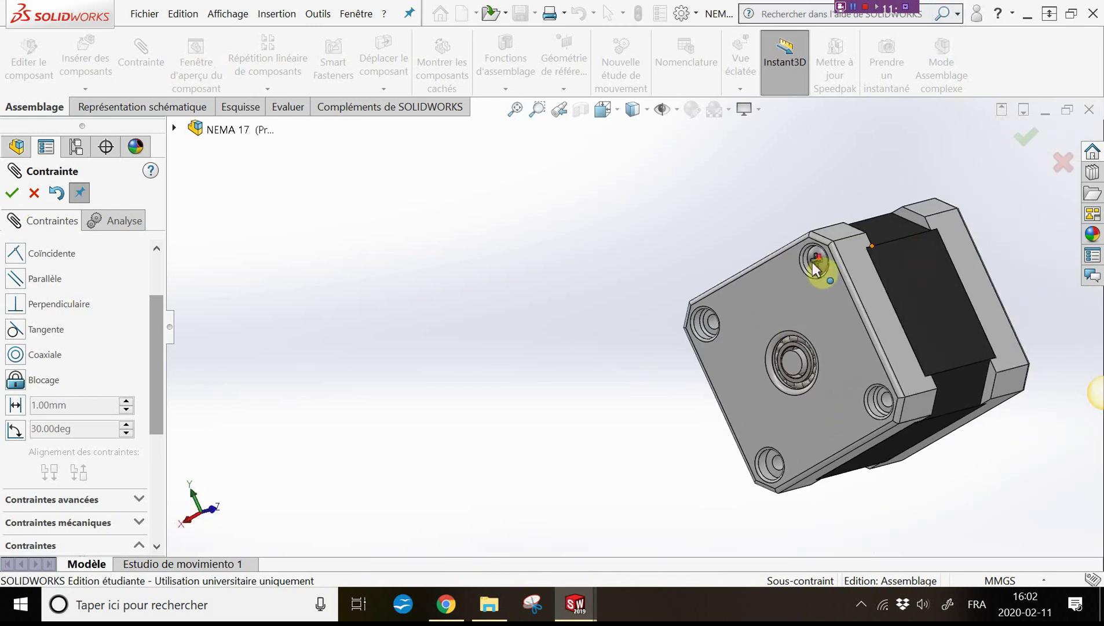
scroll(812, 284, down, 2)
scroll(822, 281, down, 1)
scroll(788, 315, up, 2)
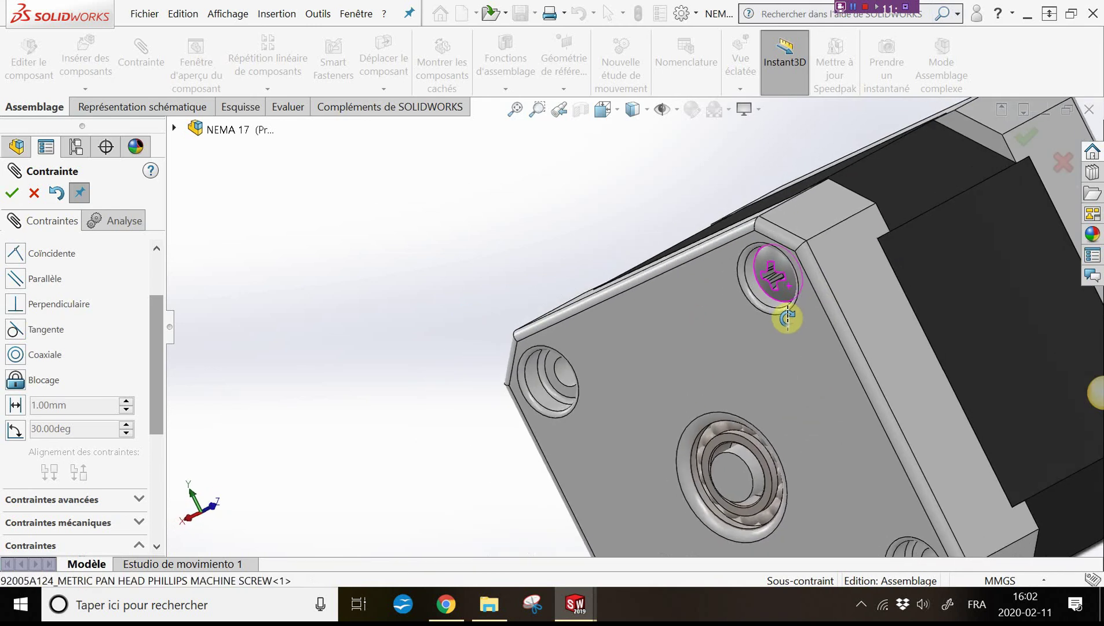
click(11, 195)
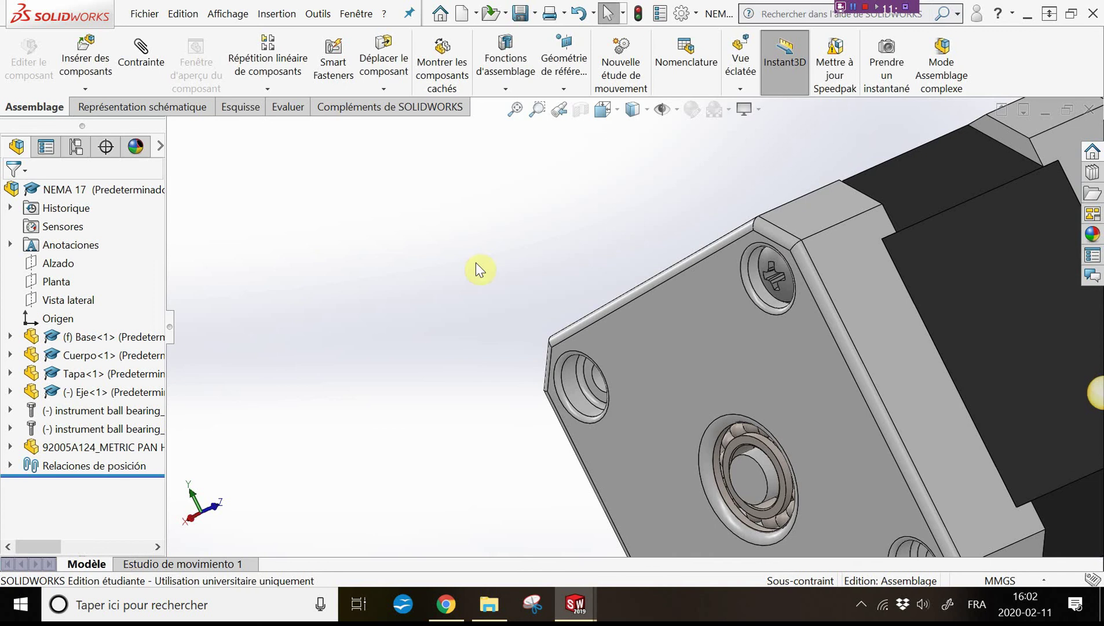
Start Insertion > Composant > Copier avec les contraintes for the seated screw
scroll(863, 400, up, 3)
scroll(774, 370, down, 1)
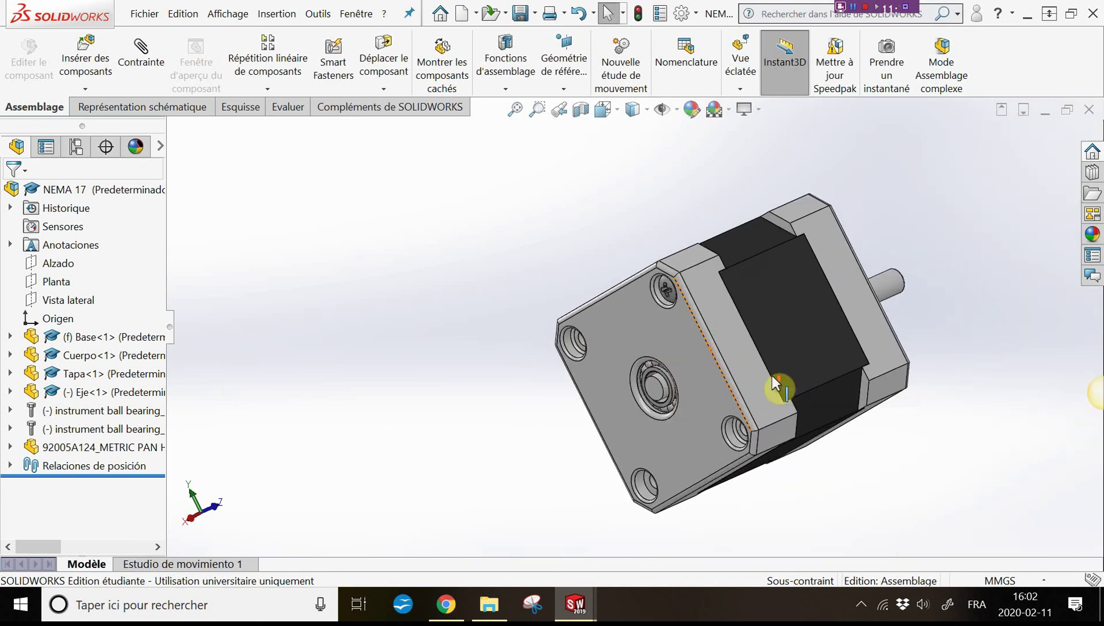
scroll(772, 376, down, 1)
click(277, 13)
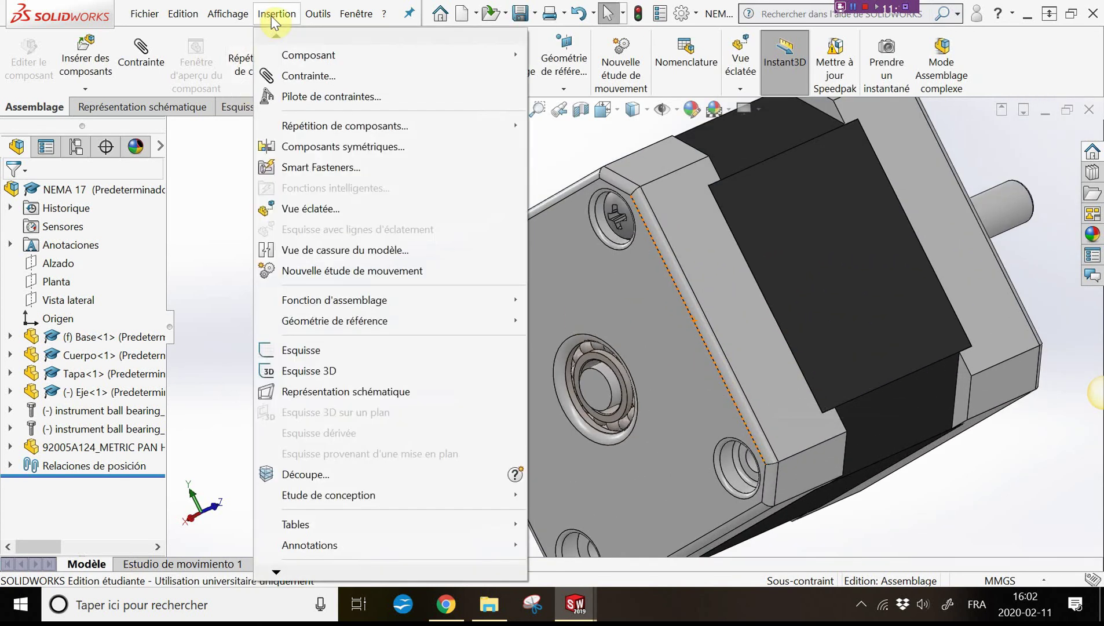
mouse_move(308, 54)
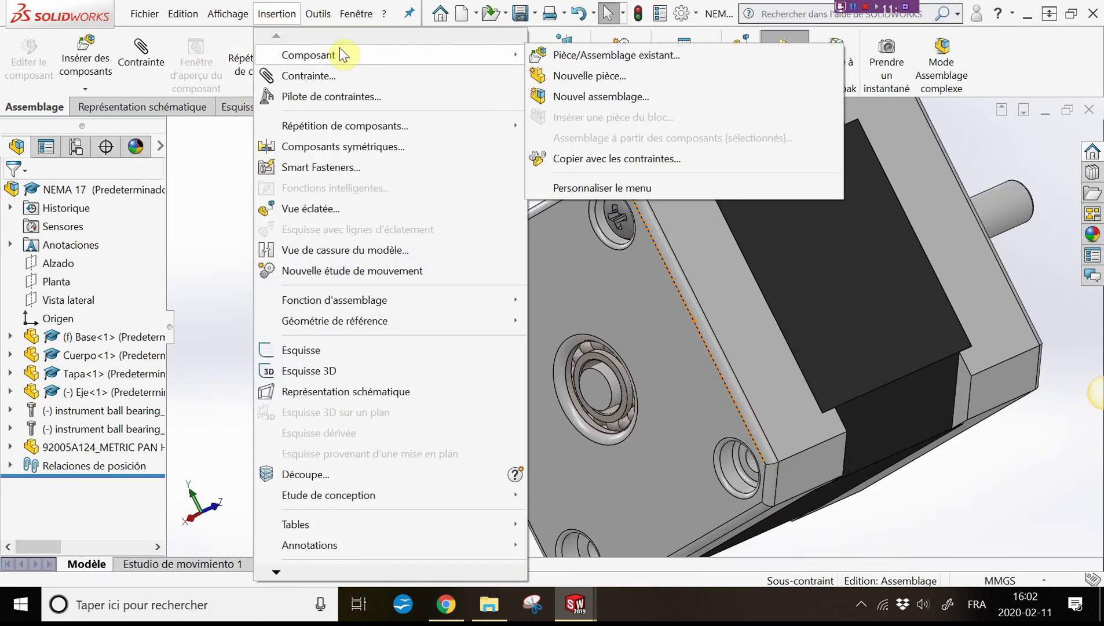
click(614, 159)
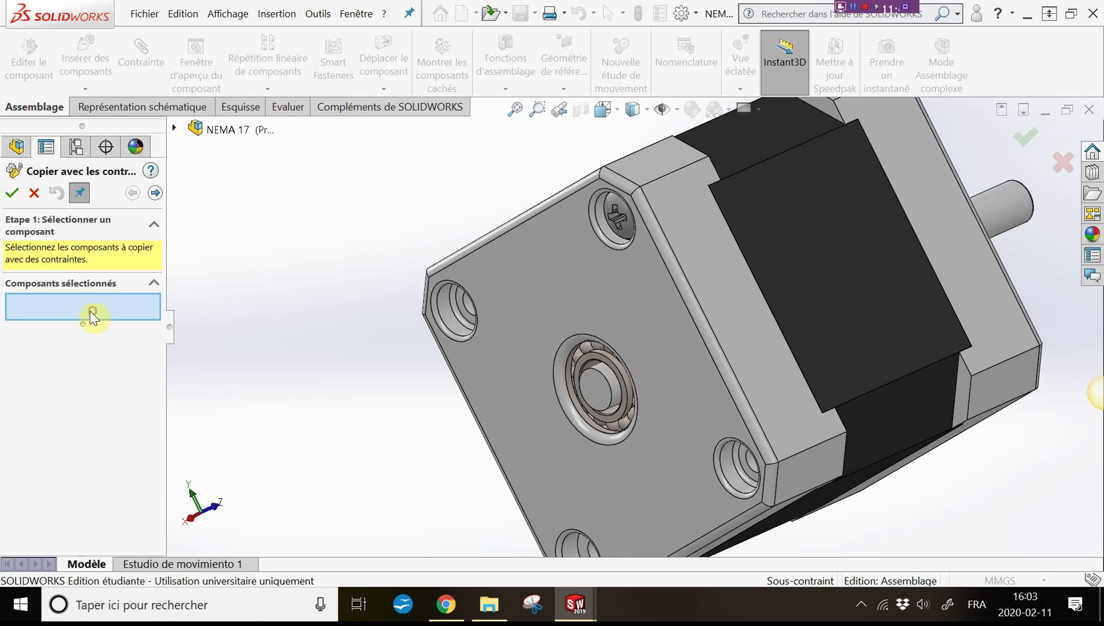
Select the pan head screw and advance to the Coaxial1/Coincident1 mates step
scroll(649, 232, down, 5)
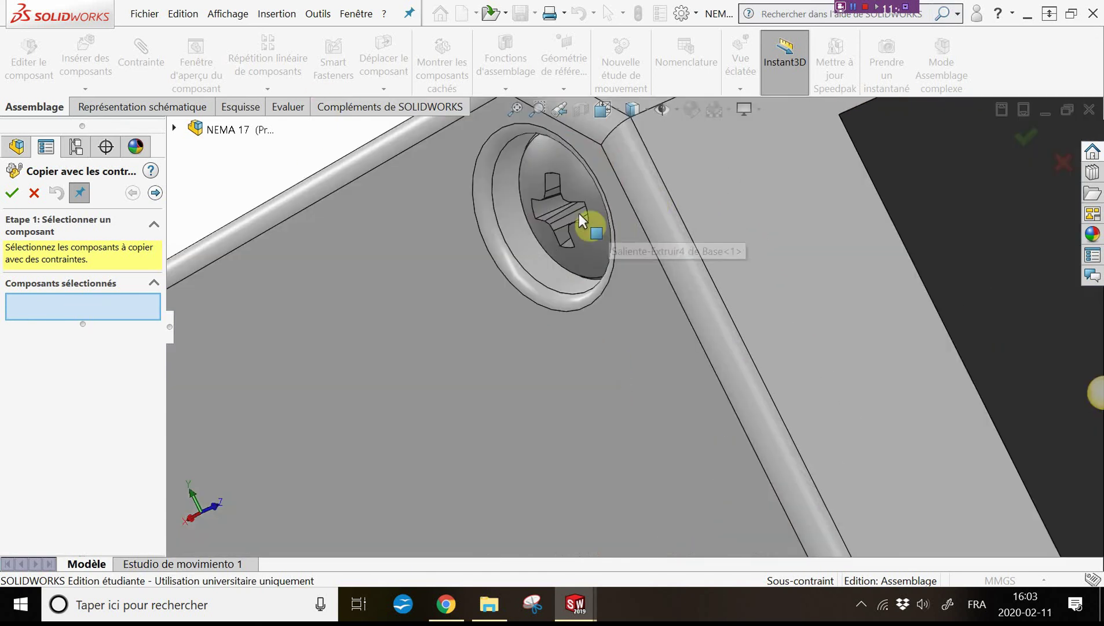
click(508, 333)
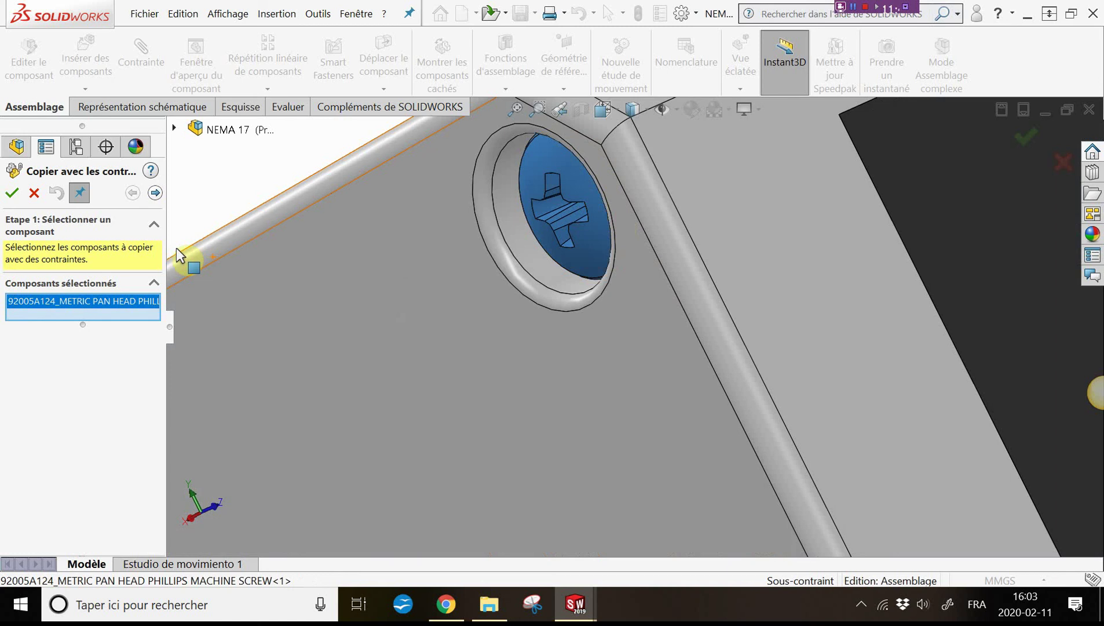
click(156, 193)
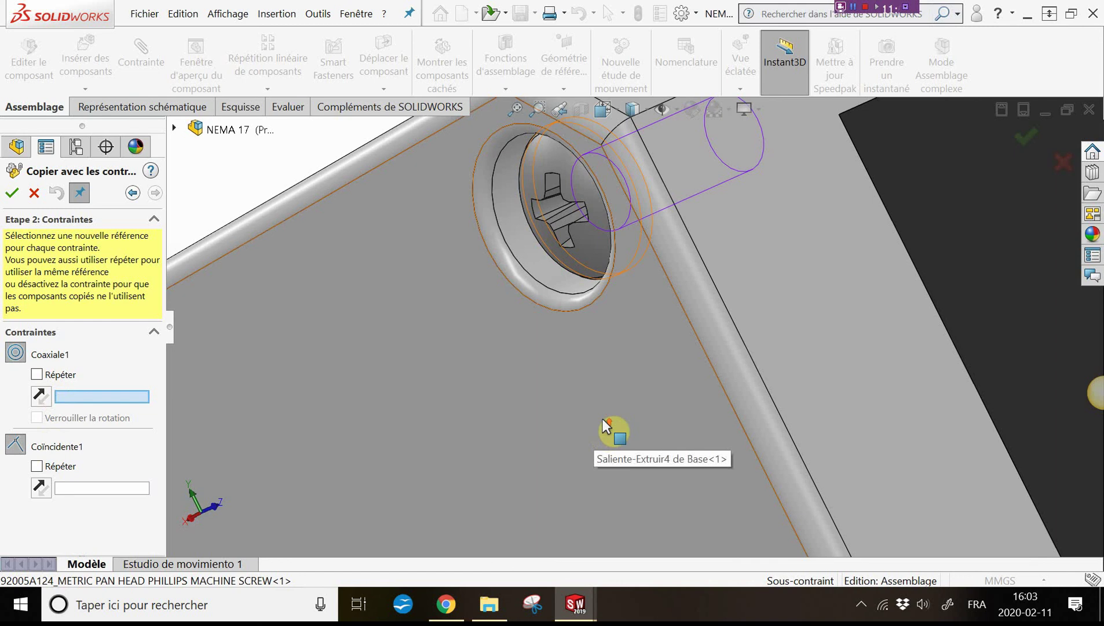
scroll(593, 423, up, 3)
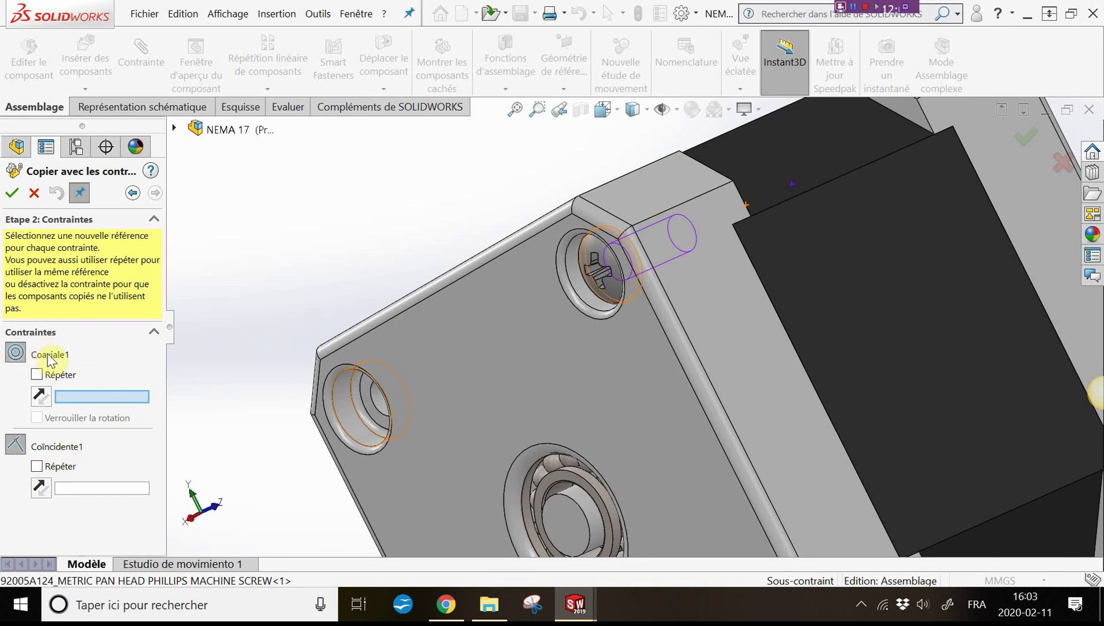
scroll(417, 371, up, 3)
scroll(518, 419, up, 2)
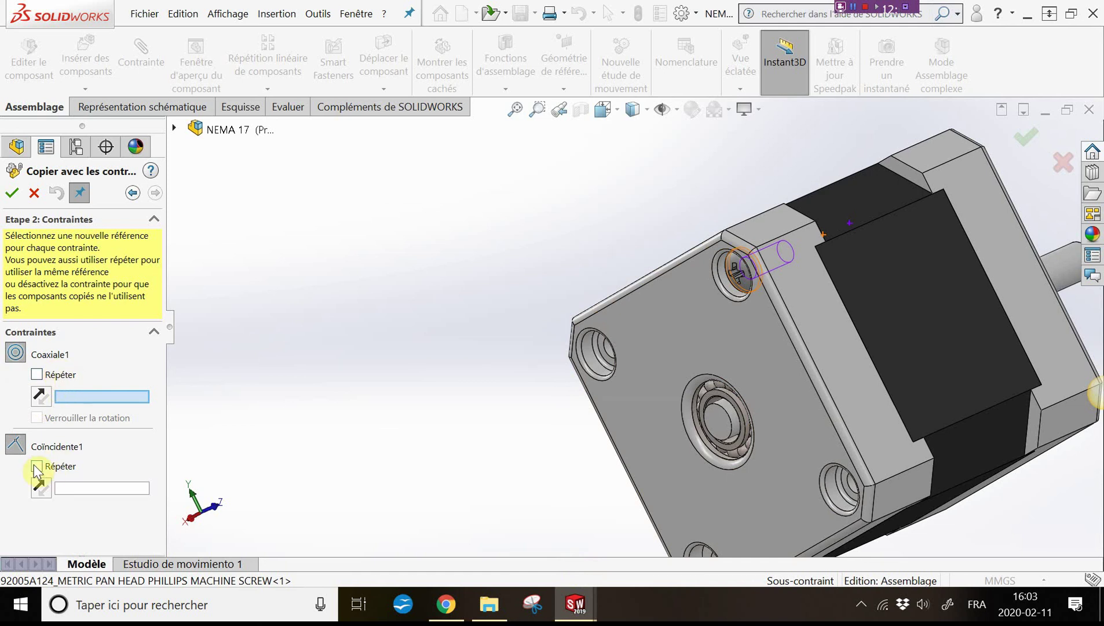
mouse_move(691, 301)
middle_down()
mouse_move(610, 295)
mouse_move(659, 308)
mouse_move(580, 335)
middle_up()
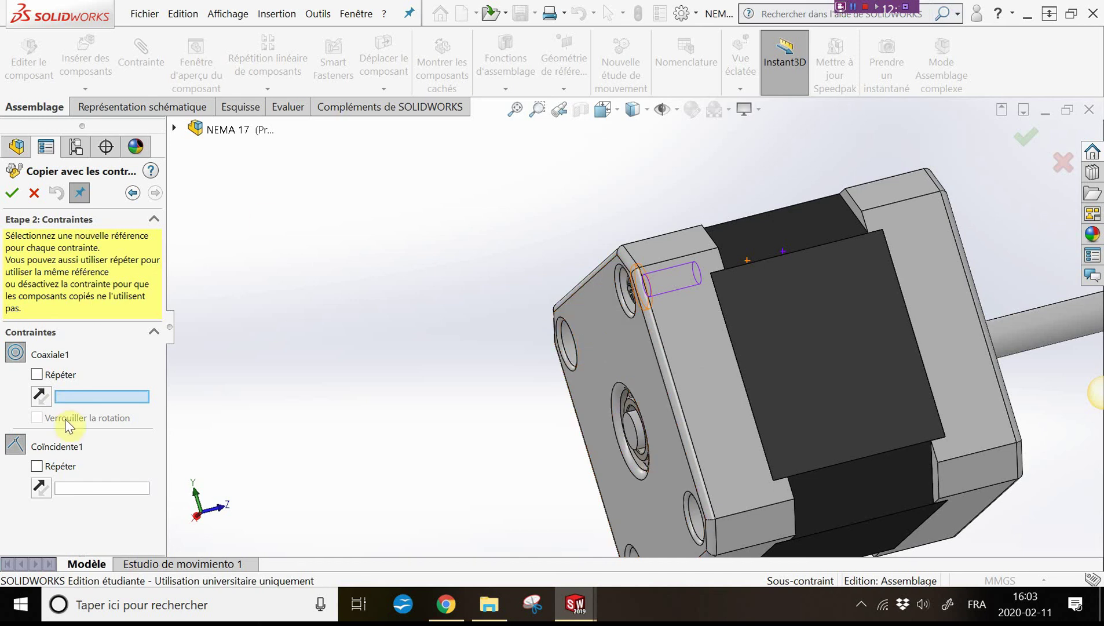
Repeat Coincident1 for copies and place a screw copy in the lower-right mounting hole
click(37, 467)
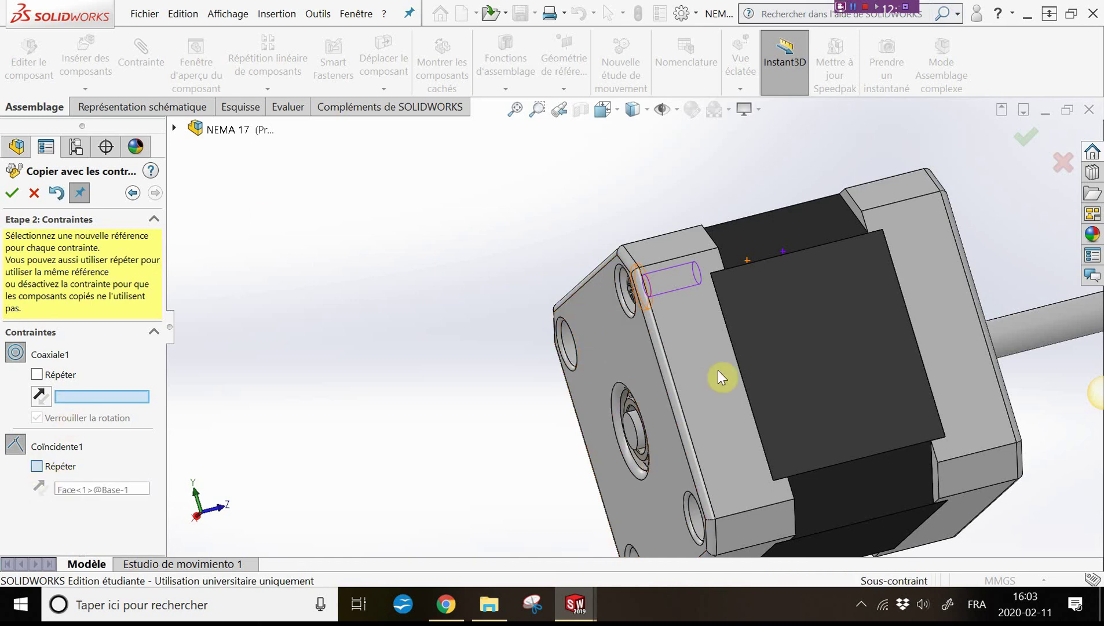
mouse_move(718, 406)
middle_down()
mouse_move(745, 323)
mouse_move(719, 359)
middle_up()
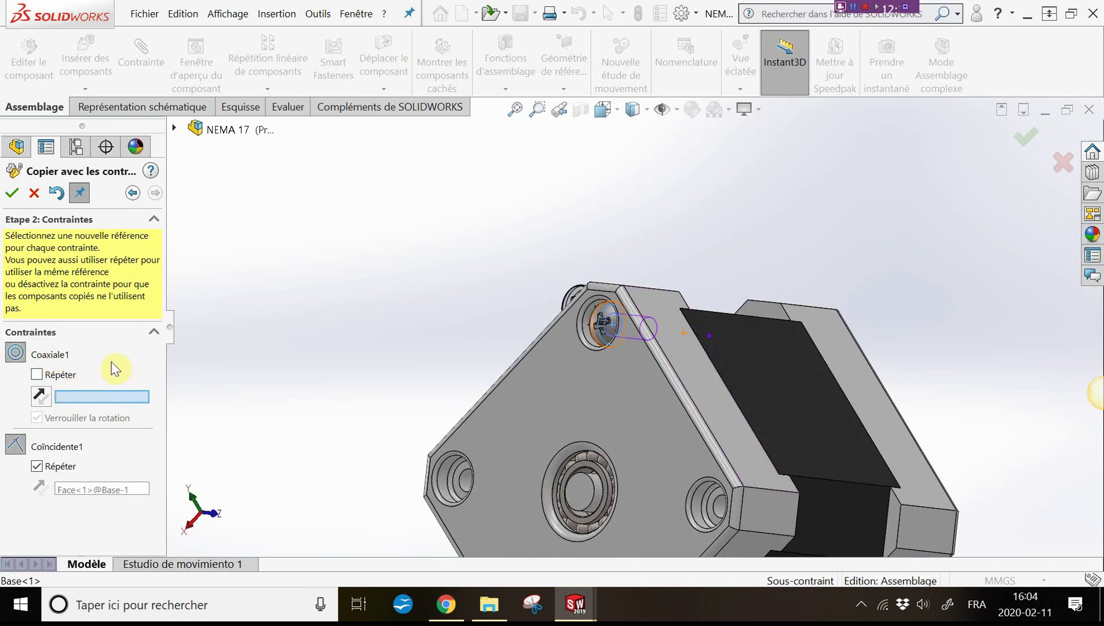
scroll(671, 422, up, 2)
scroll(666, 414, down, 3)
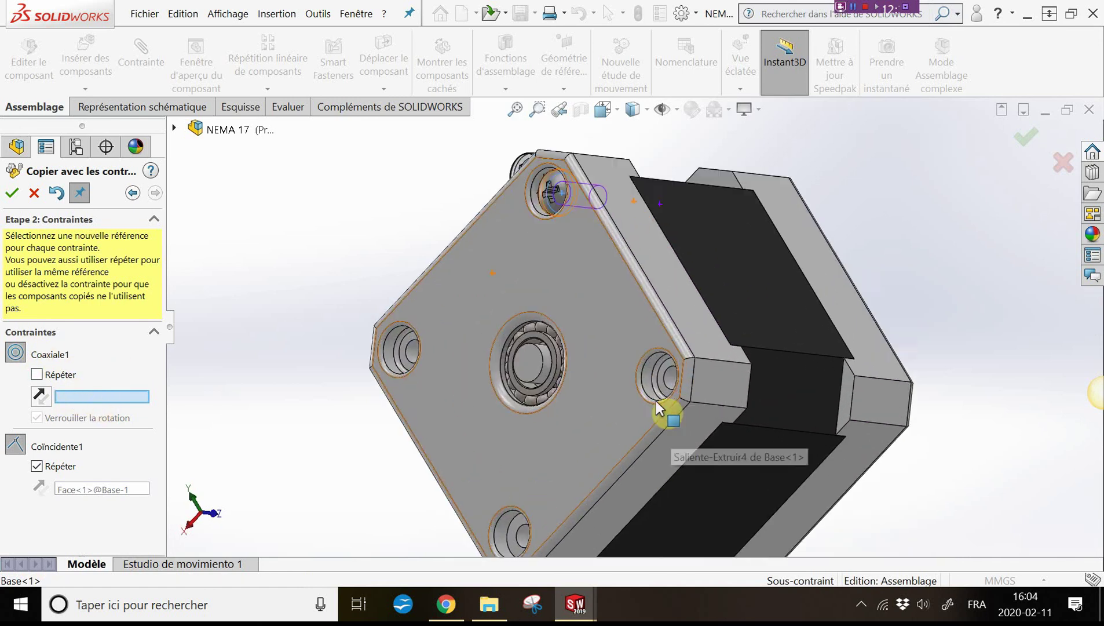
scroll(643, 370, down, 3)
scroll(654, 387, down, 2)
click(684, 363)
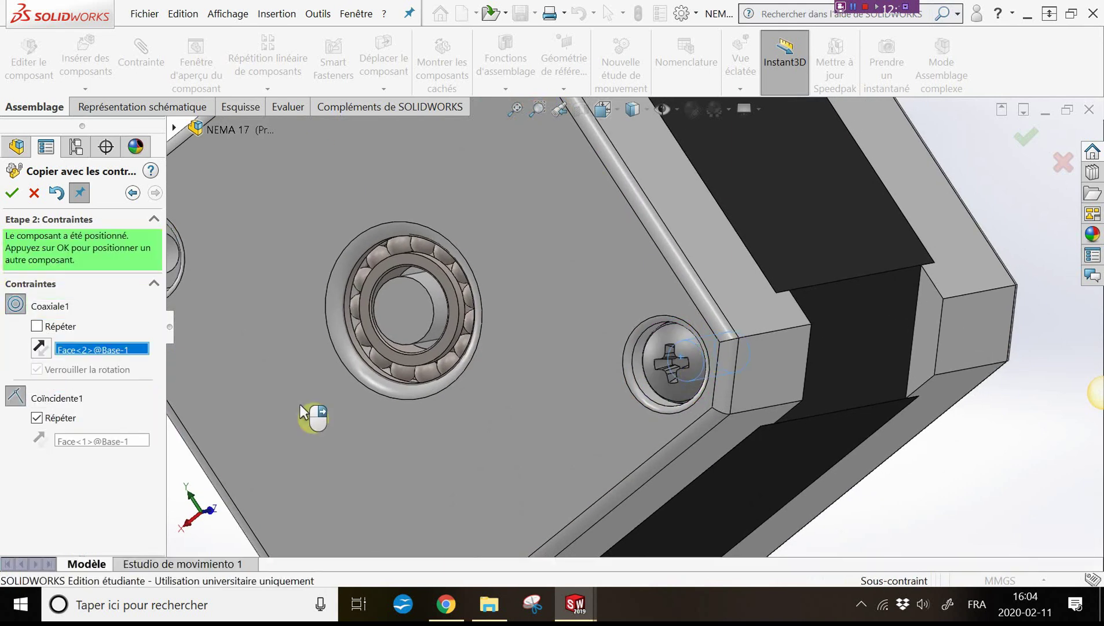
click(12, 192)
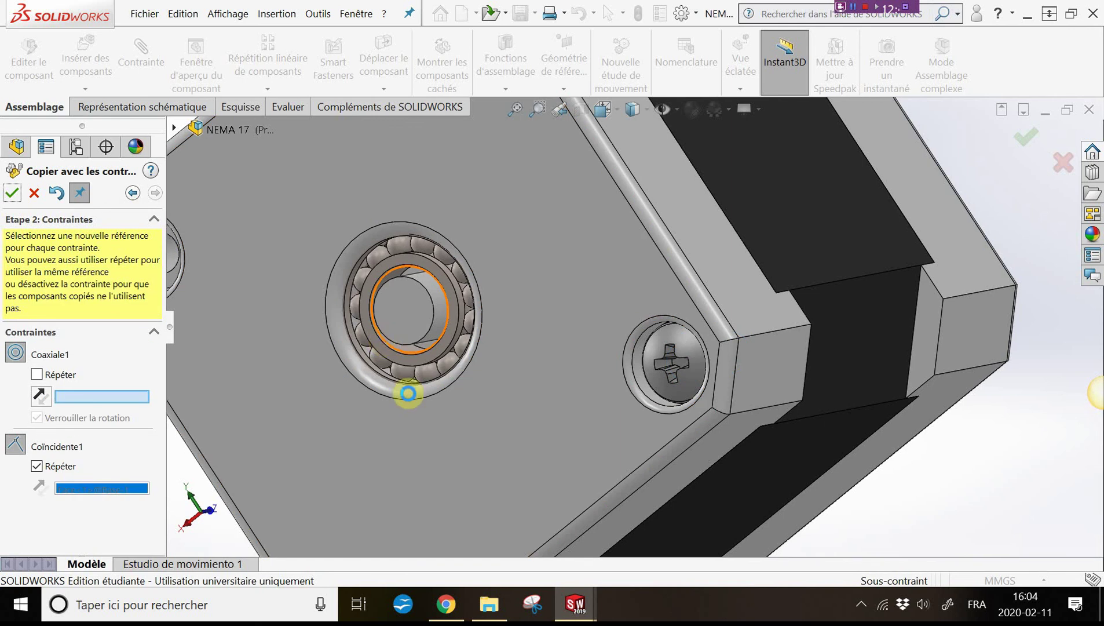
Place screw copies in the lower-left and upper-left mounting holes and finish copying
scroll(414, 400, up, 5)
scroll(723, 466, down, 5)
click(695, 451)
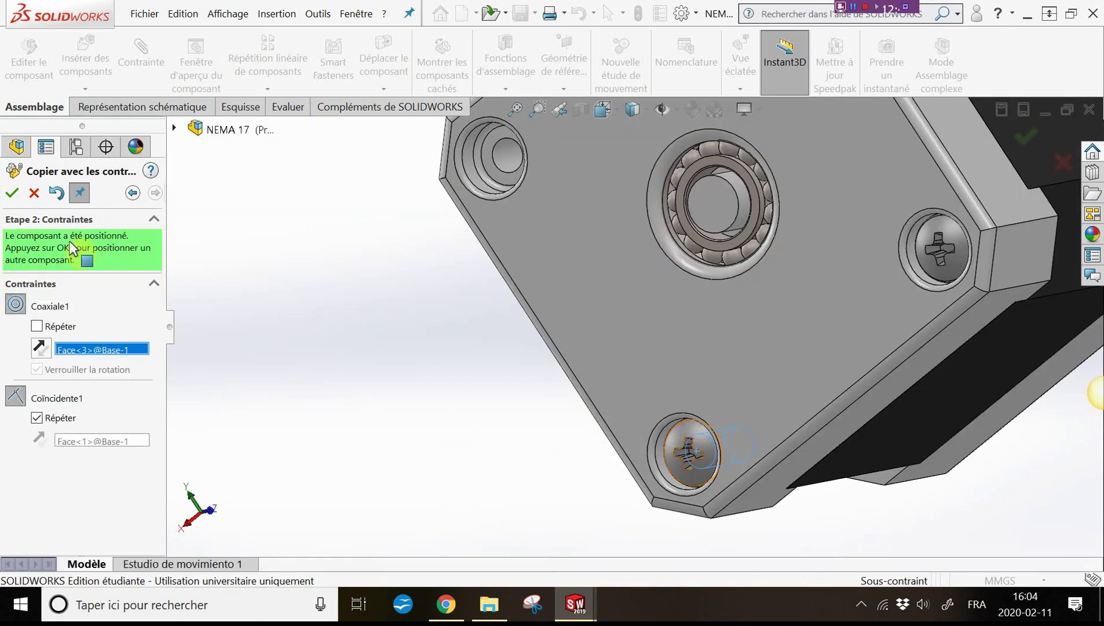
click(12, 193)
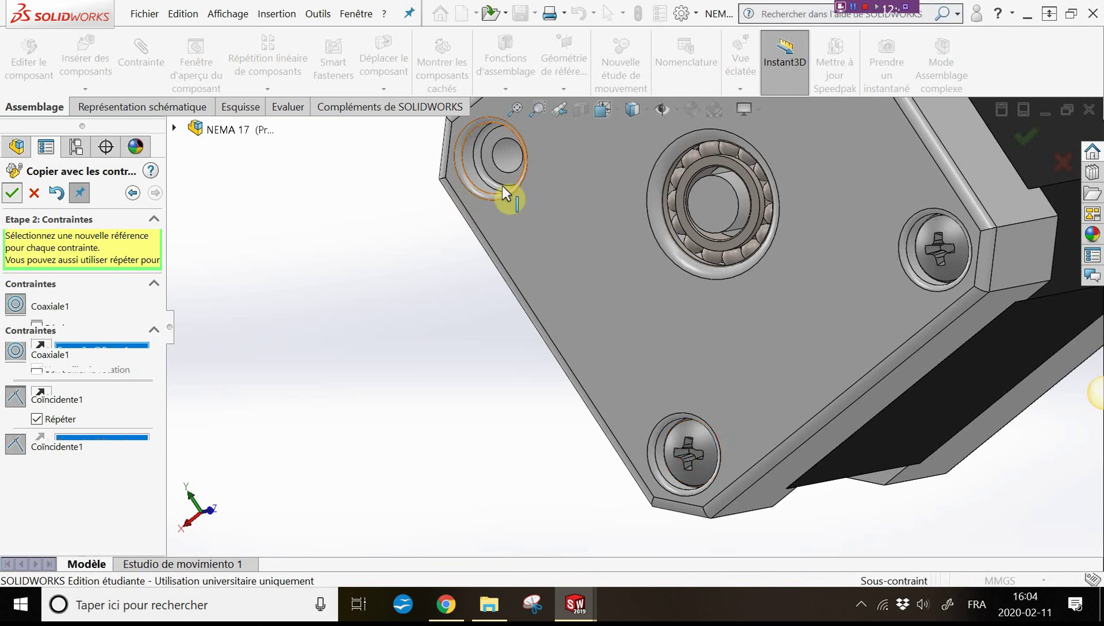
click(501, 165)
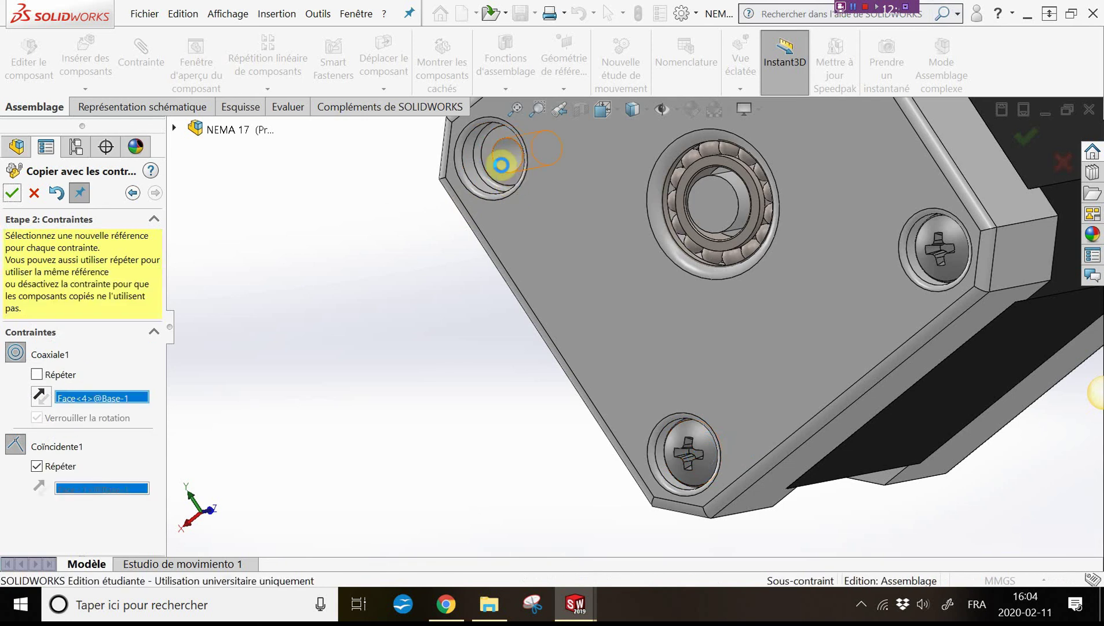
click(10, 193)
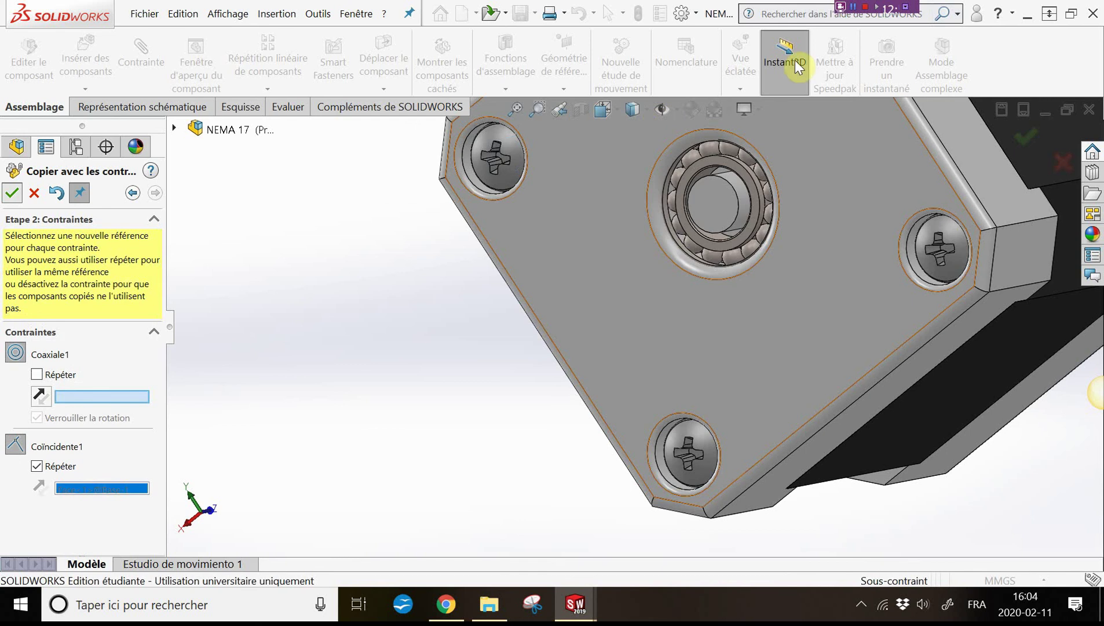
click(12, 193)
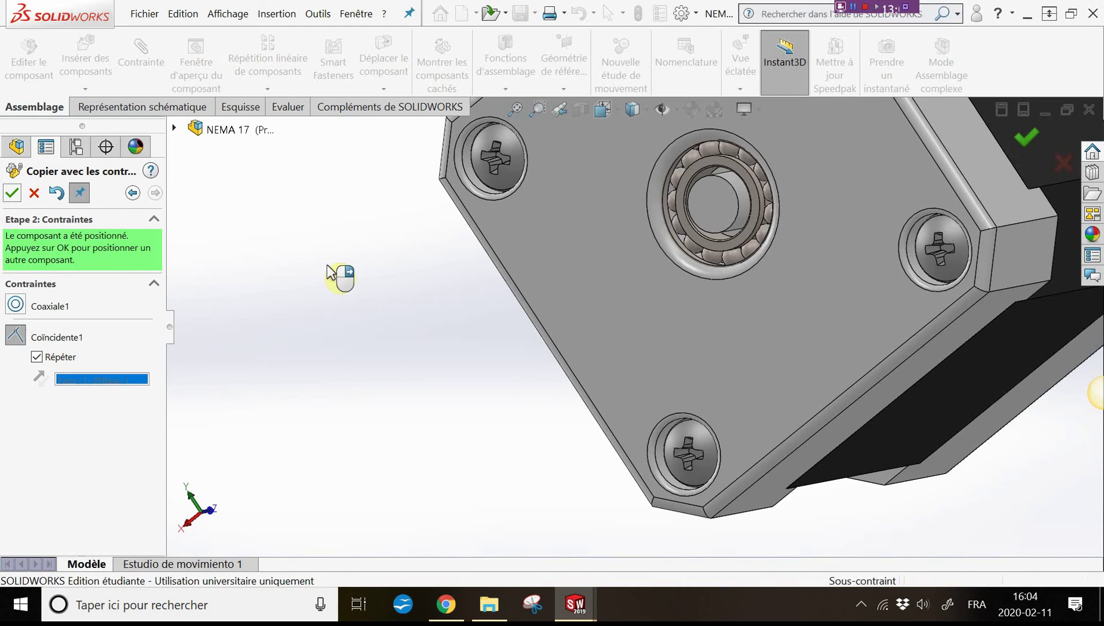
click(12, 193)
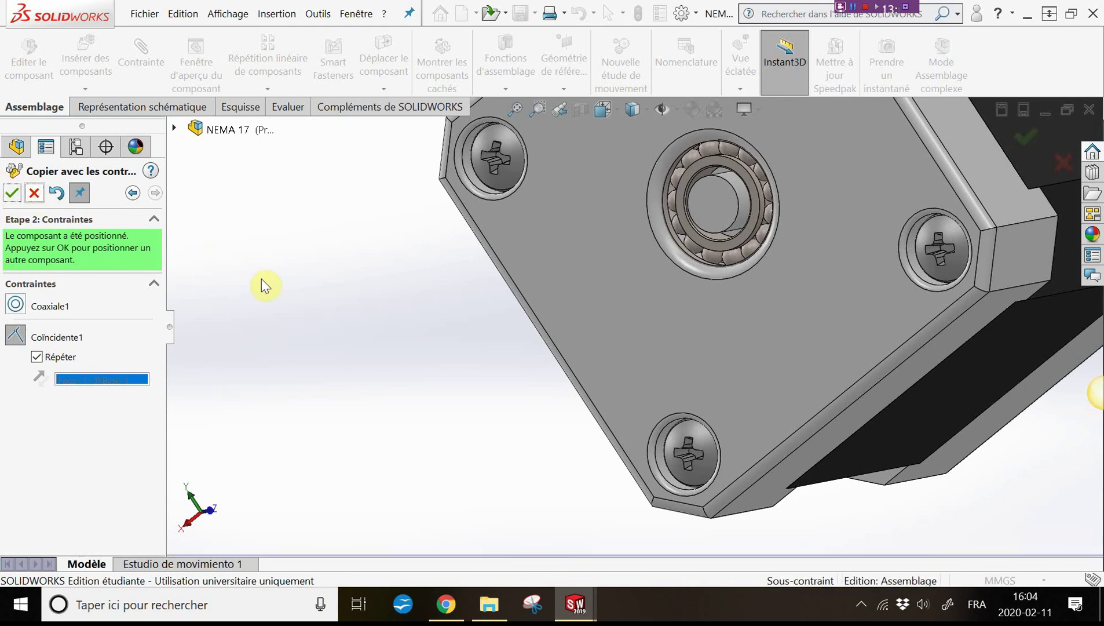
Close the copy-with-mates panel and expand the Relaciones de posición mate list
key(Escape)
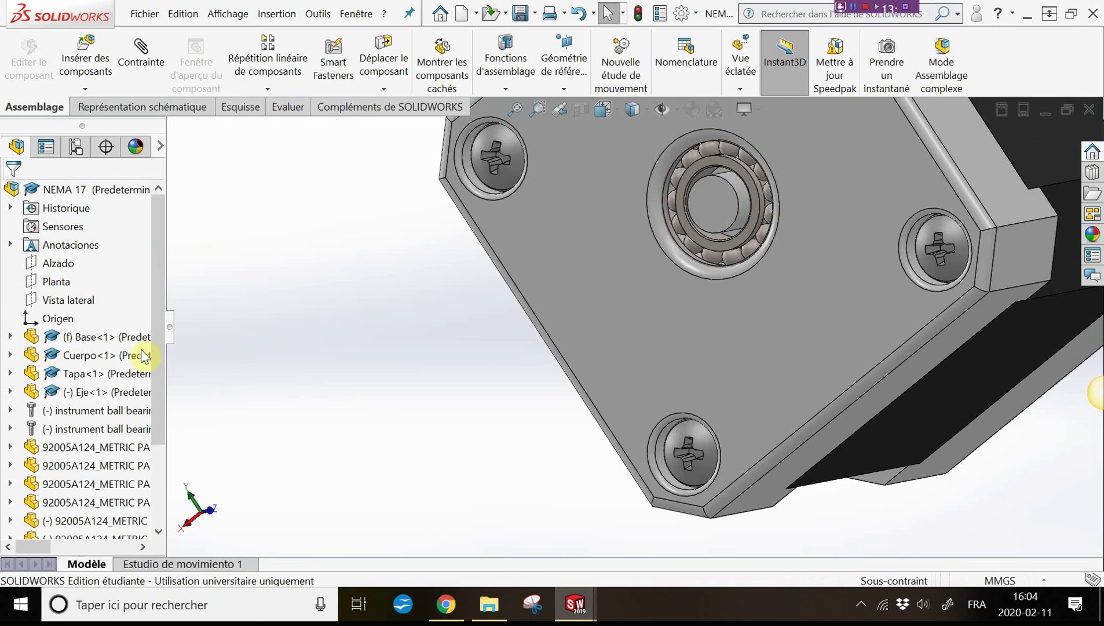
drag(156, 295, 158, 418)
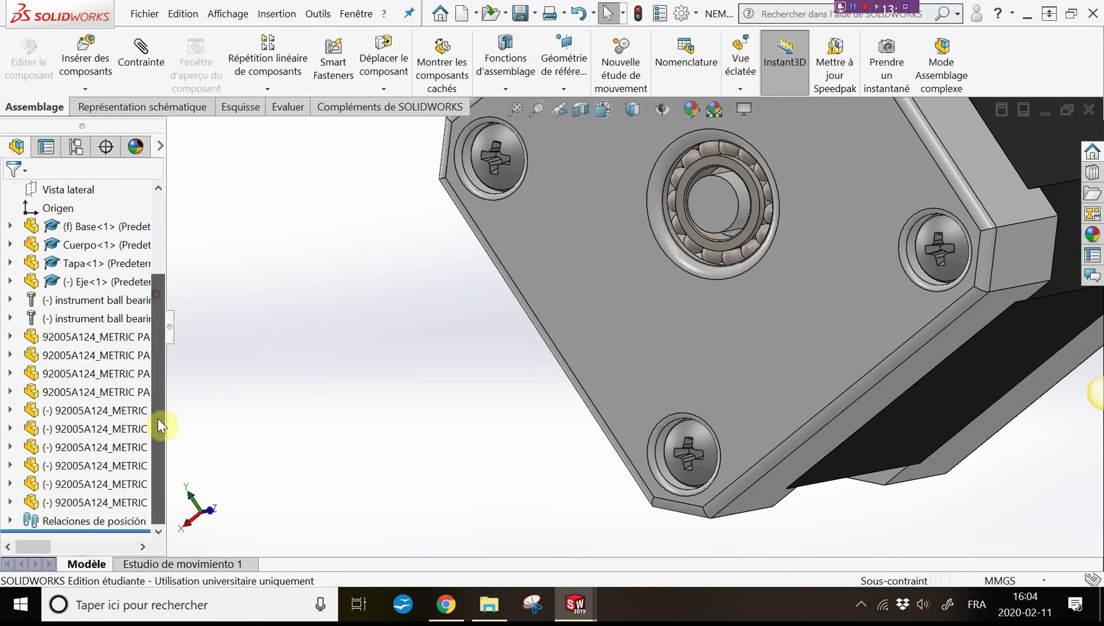
click(11, 520)
drag(157, 355, 149, 443)
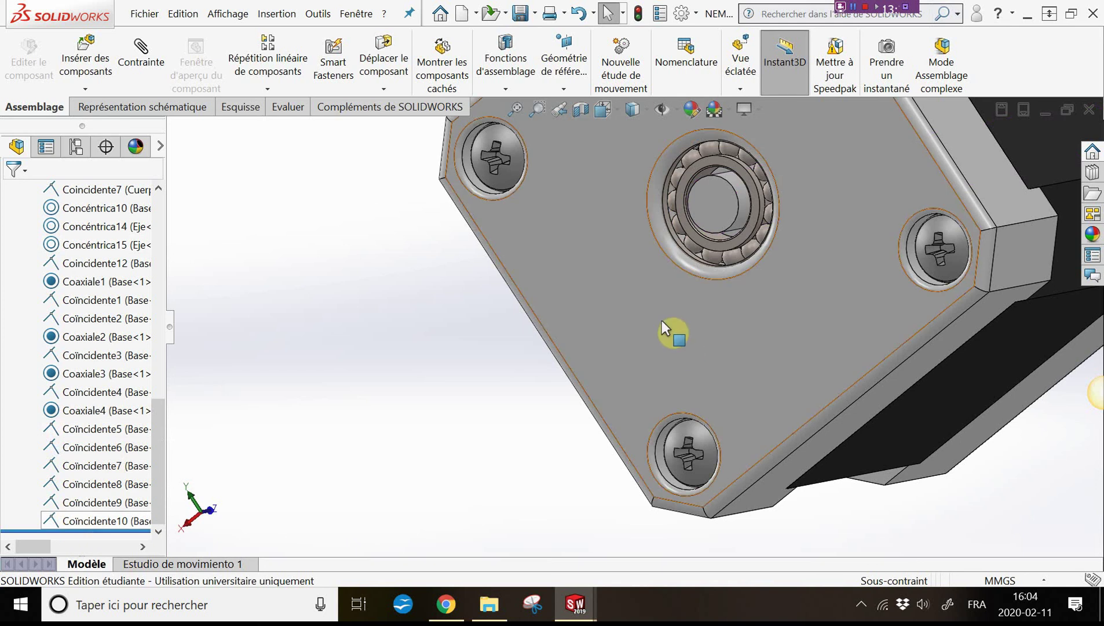
Select the bottom screw, then pick and zoom to its Coïncidente10 mate
click(696, 432)
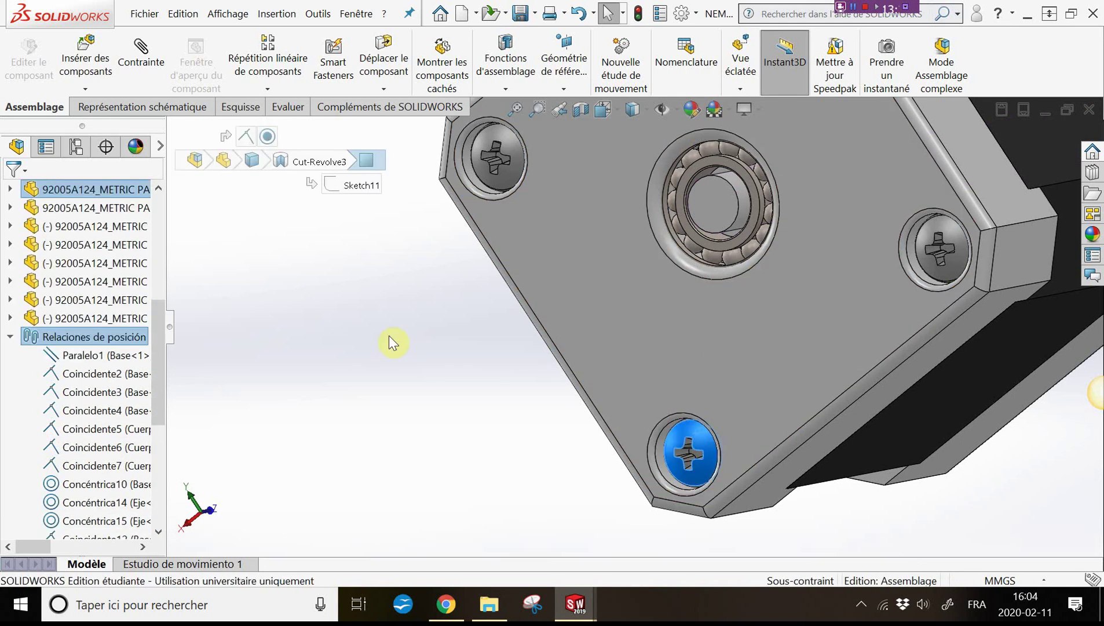
scroll(148, 365, down, 4)
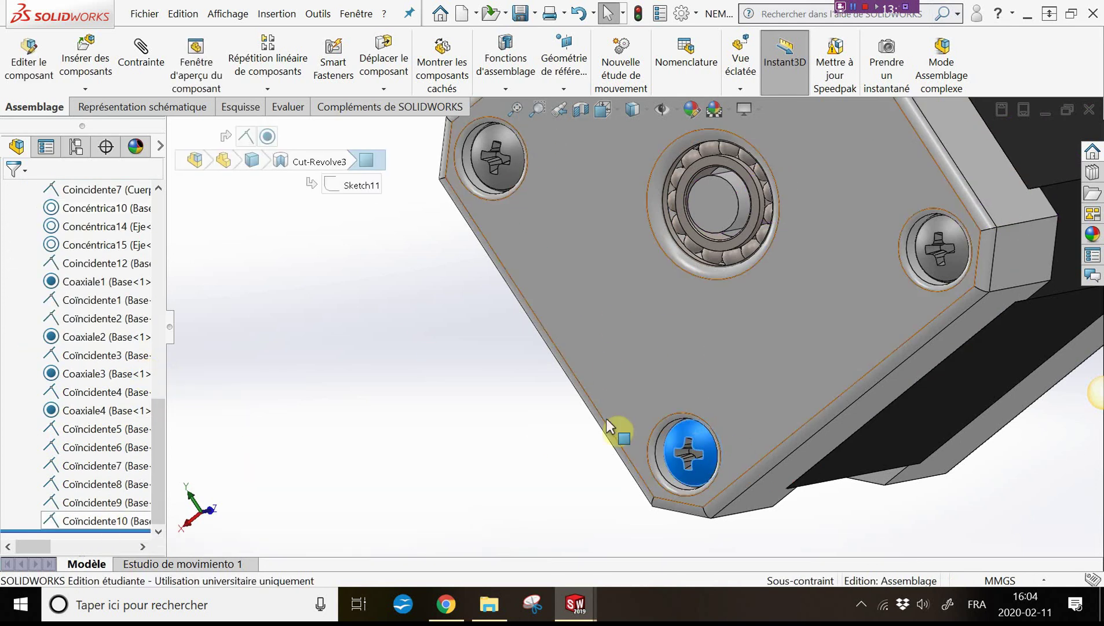
click(112, 523)
click(124, 498)
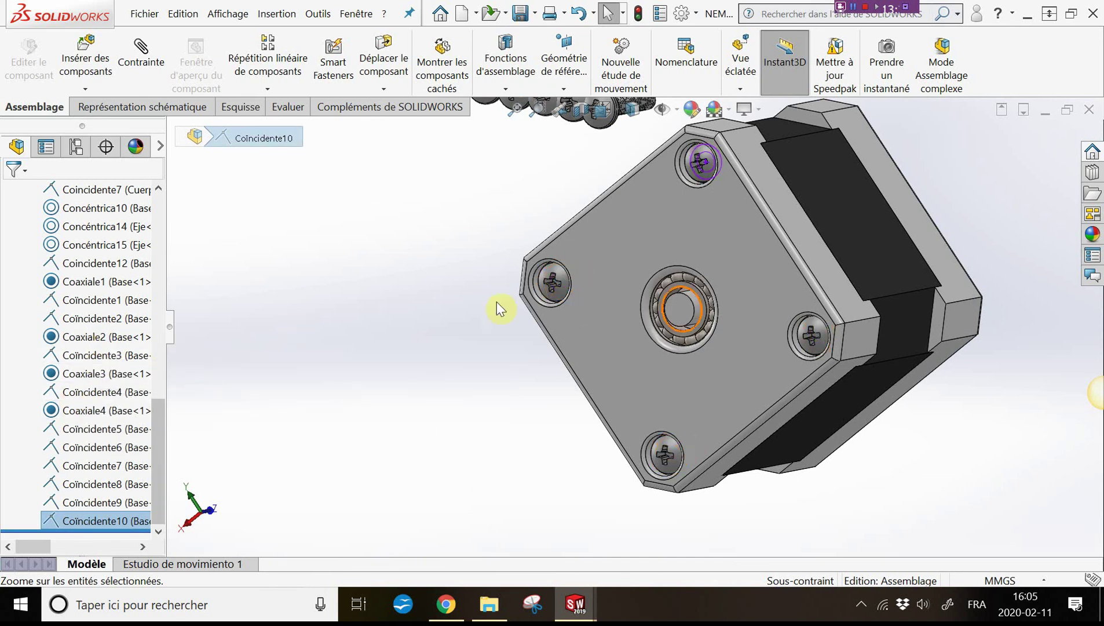
Orbit to the six stray floating screw copies and box-select all of them
middle_drag(632, 273, 741, 220)
scroll(603, 214, down, 2)
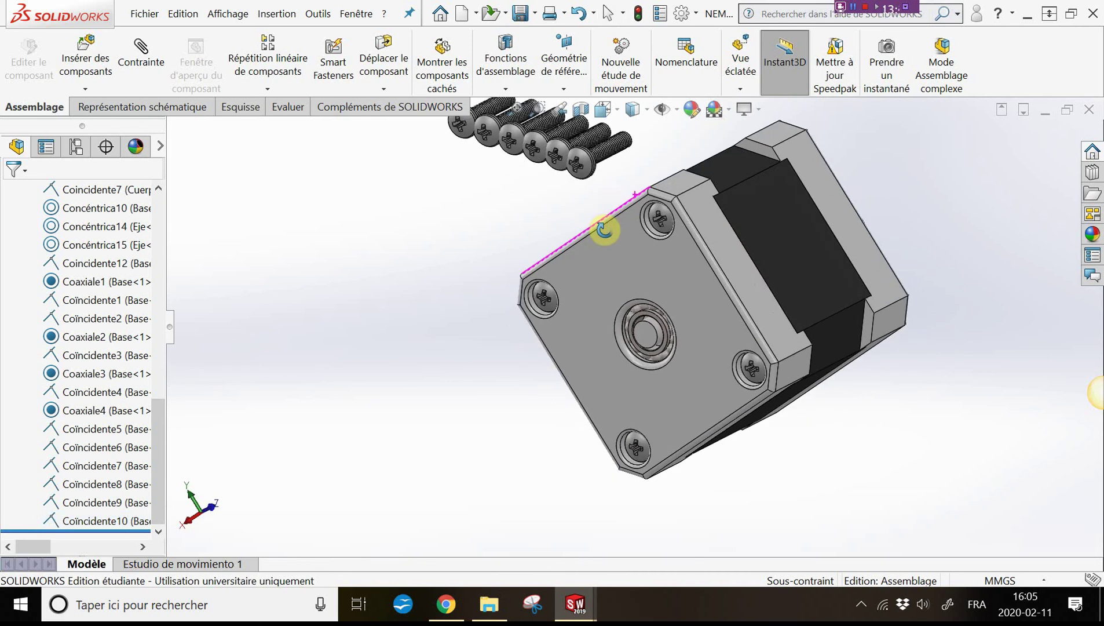
scroll(587, 197, up, 3)
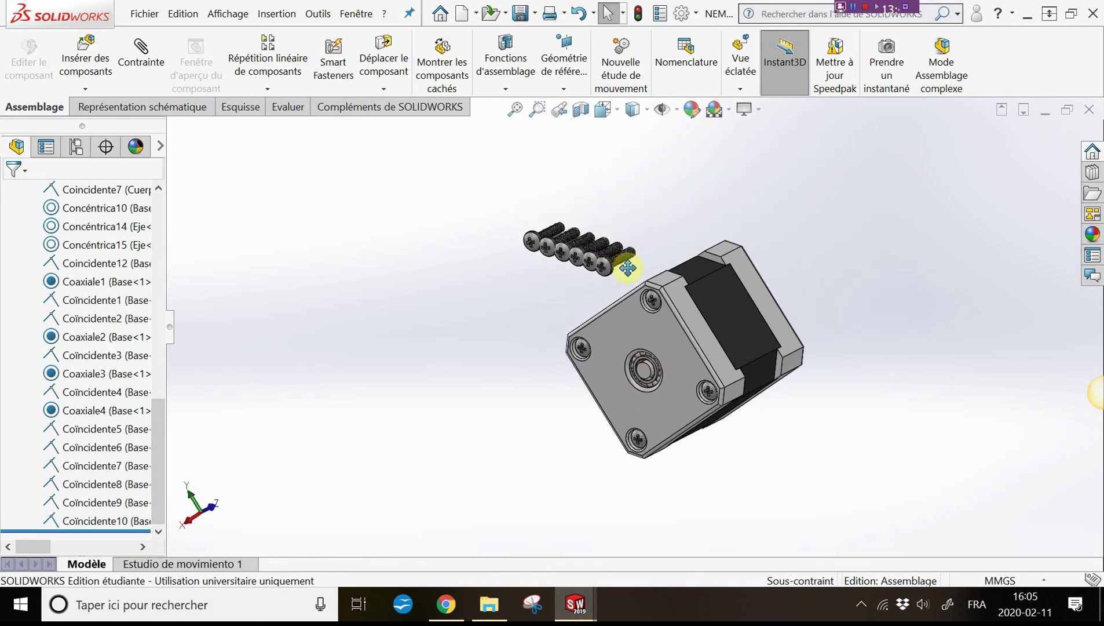
scroll(606, 263, down, 2)
scroll(606, 262, down, 3)
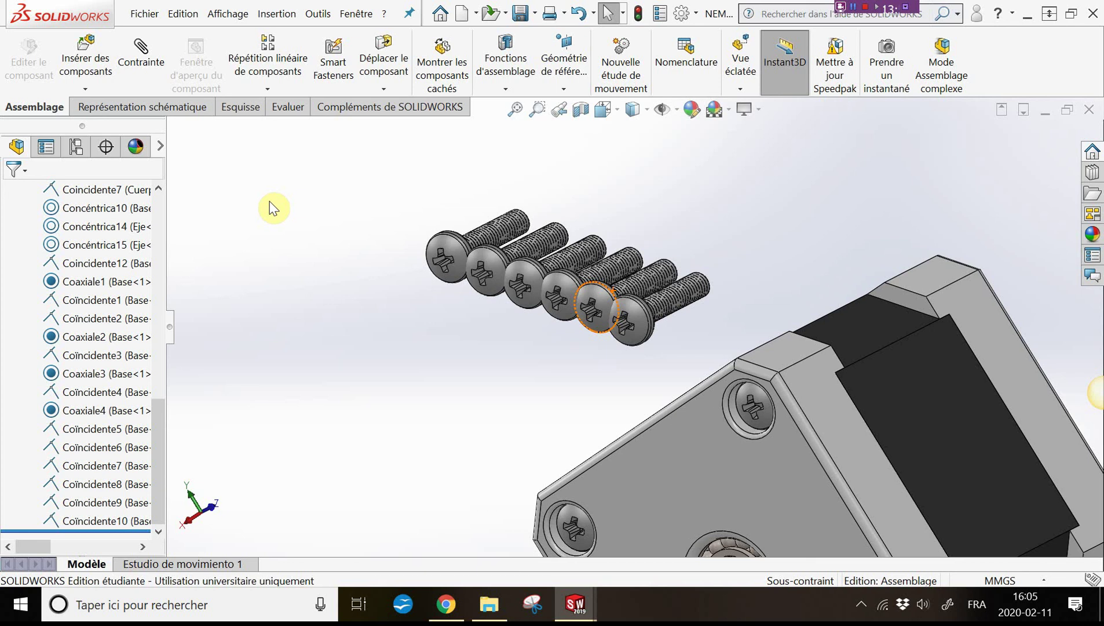
middle_drag(547, 217, 533, 185)
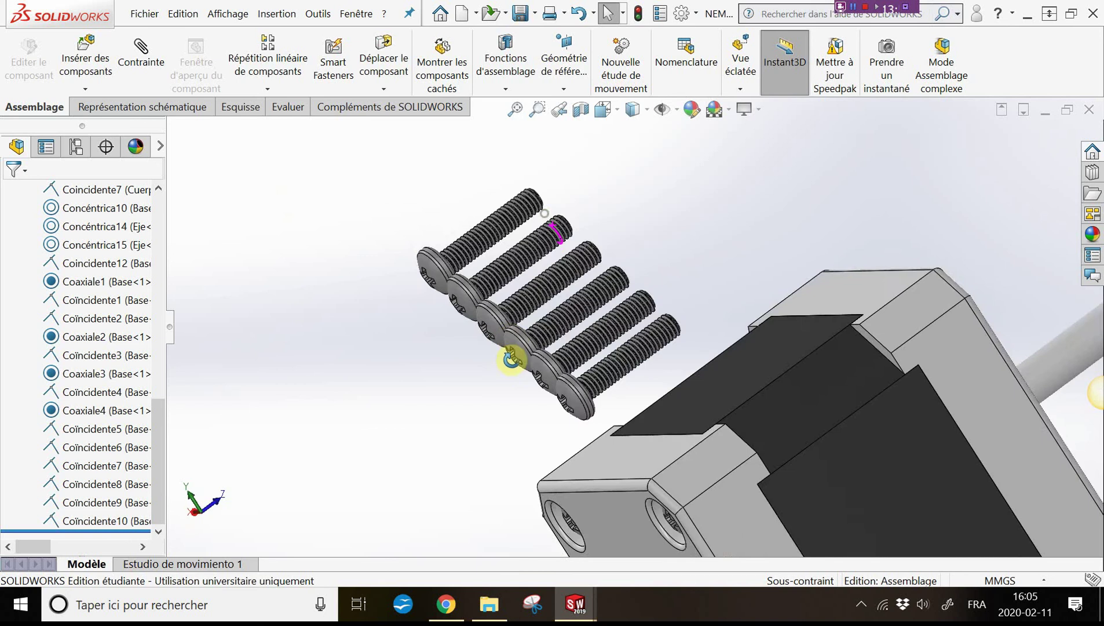
drag(658, 325, 368, 193)
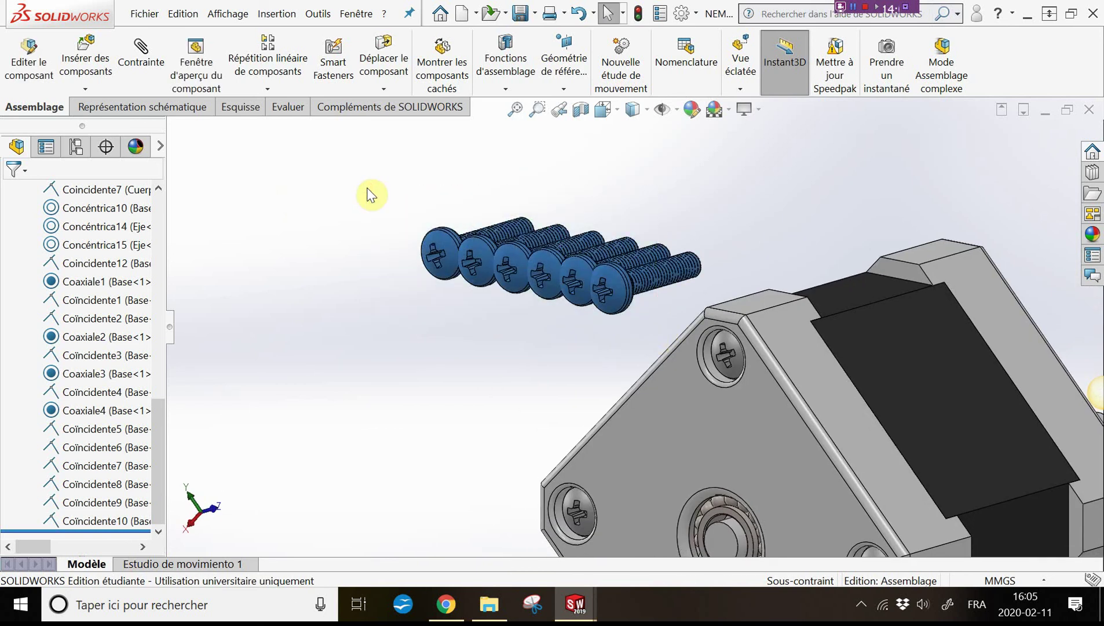
key(Delete)
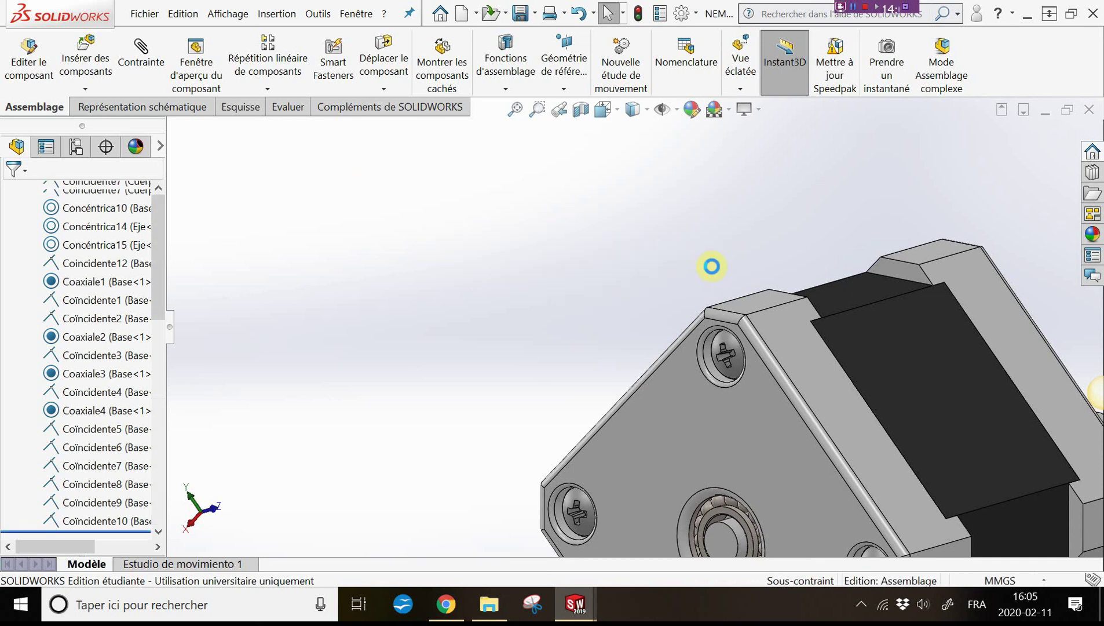
scroll(904, 451, up, 5)
scroll(823, 429, down, 4)
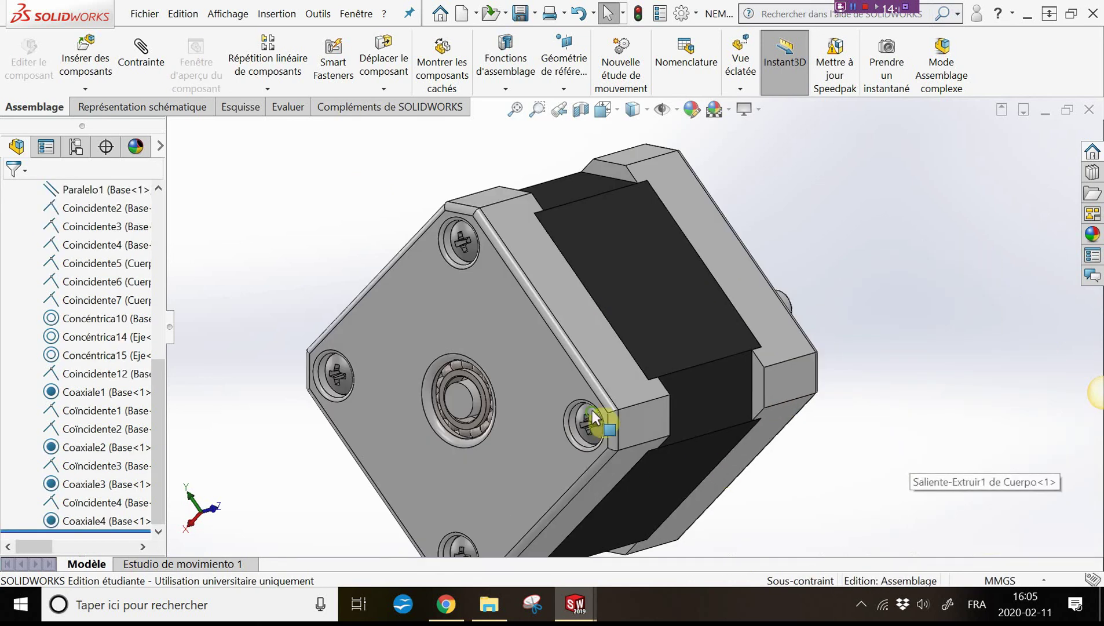
mouse_move(611, 393)
middle_down()
mouse_move(604, 414)
mouse_move(624, 381)
mouse_move(586, 439)
mouse_move(620, 418)
middle_up()
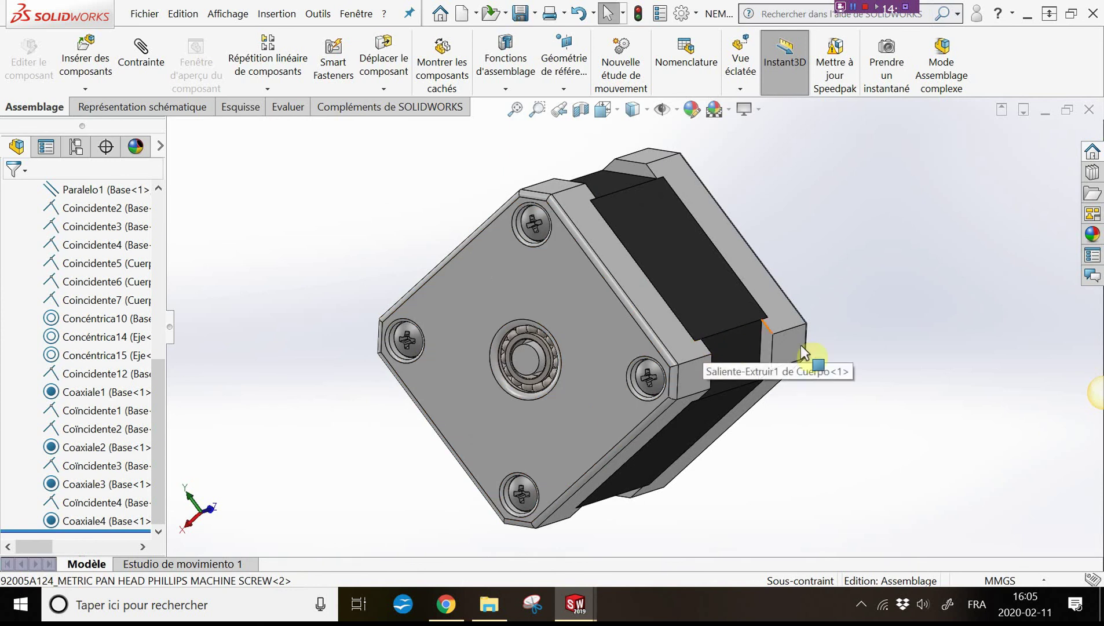
mouse_move(802, 345)
middle_down()
mouse_move(739, 419)
mouse_move(784, 369)
mouse_move(583, 340)
mouse_move(704, 326)
middle_up()
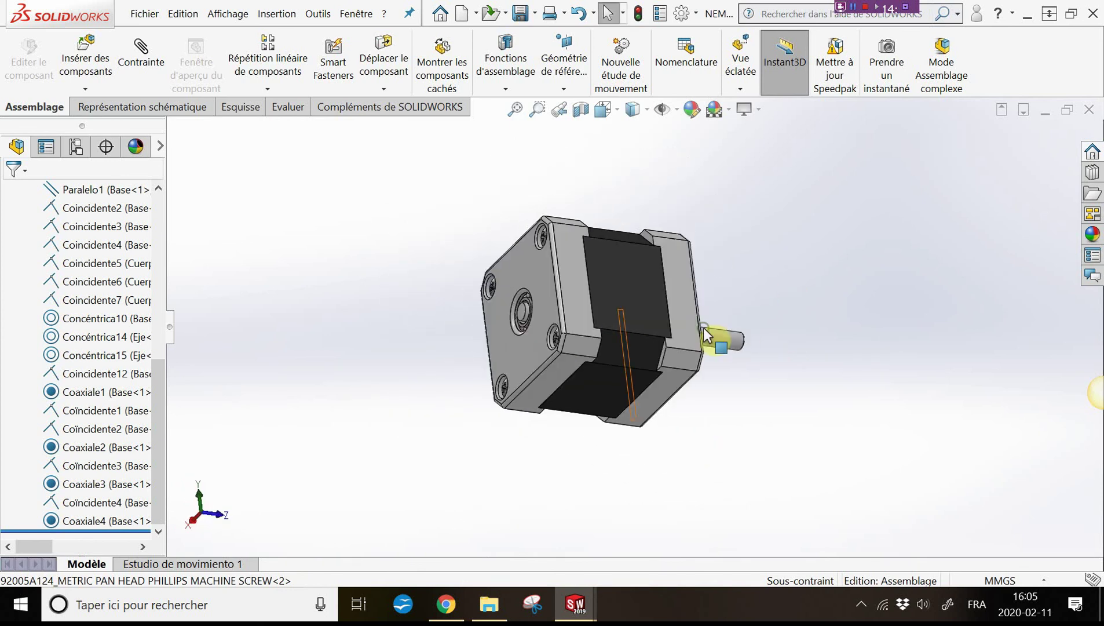